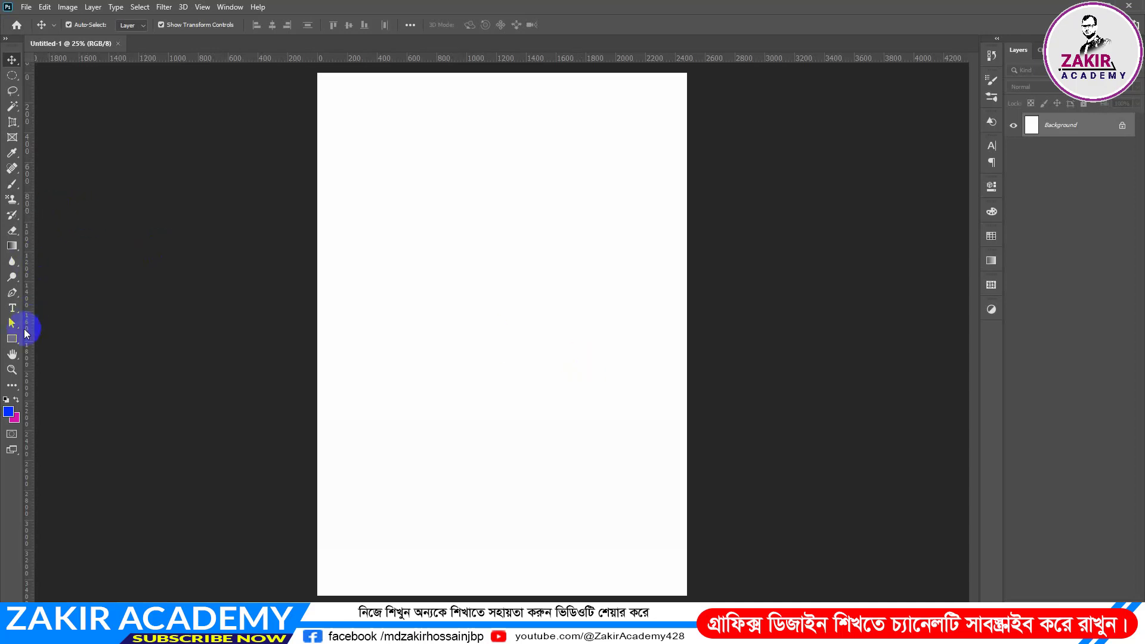
# Draw a page-wide blue rectangle about 2504 × 820 px near the page's upper edge and a second one about 928 × 1728 px below it.
pyautogui.click(12, 344)
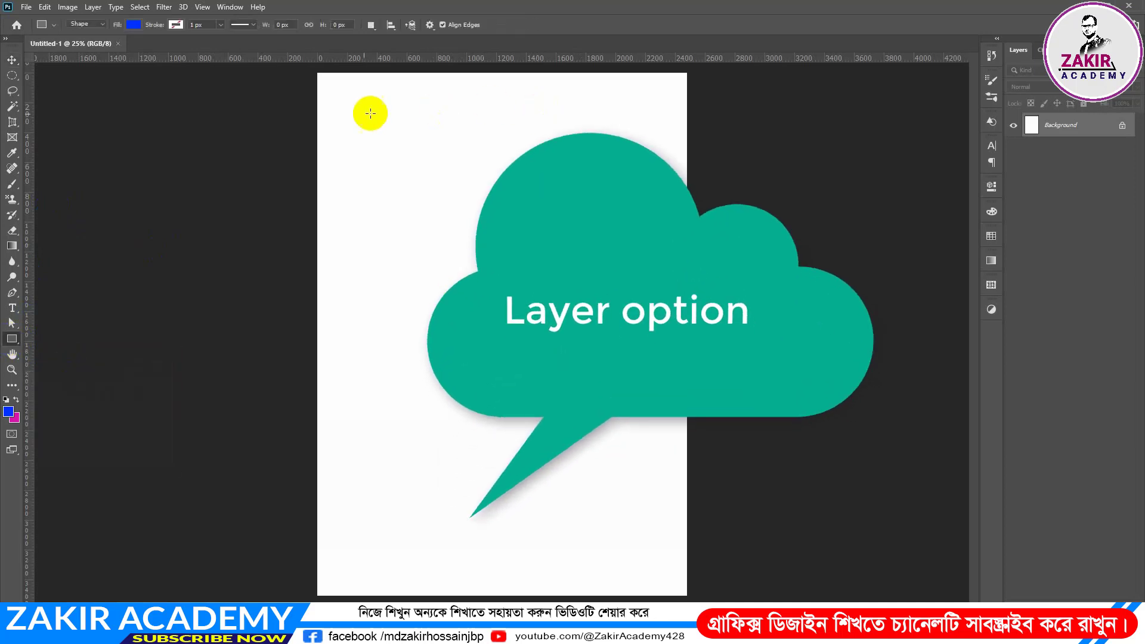
pyautogui.moveTo(316, 121)
pyautogui.mouseDown()
pyautogui.moveTo(604, 227)
pyautogui.moveTo(688, 243)
pyautogui.mouseUp()
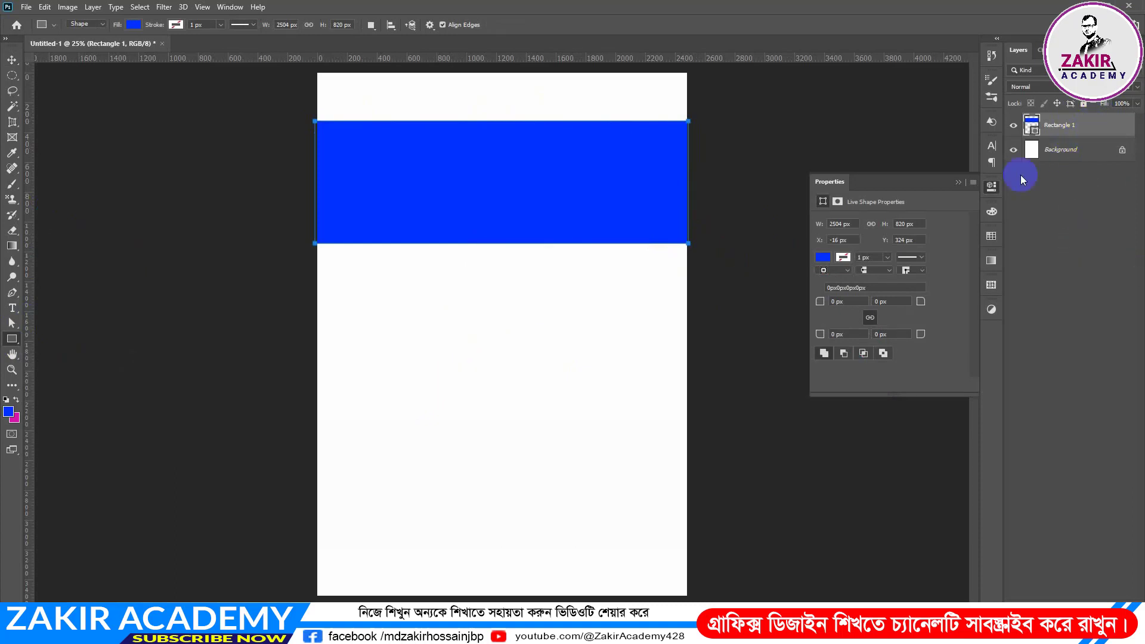
pyautogui.moveTo(450, 278); pyautogui.dragTo(589, 537)
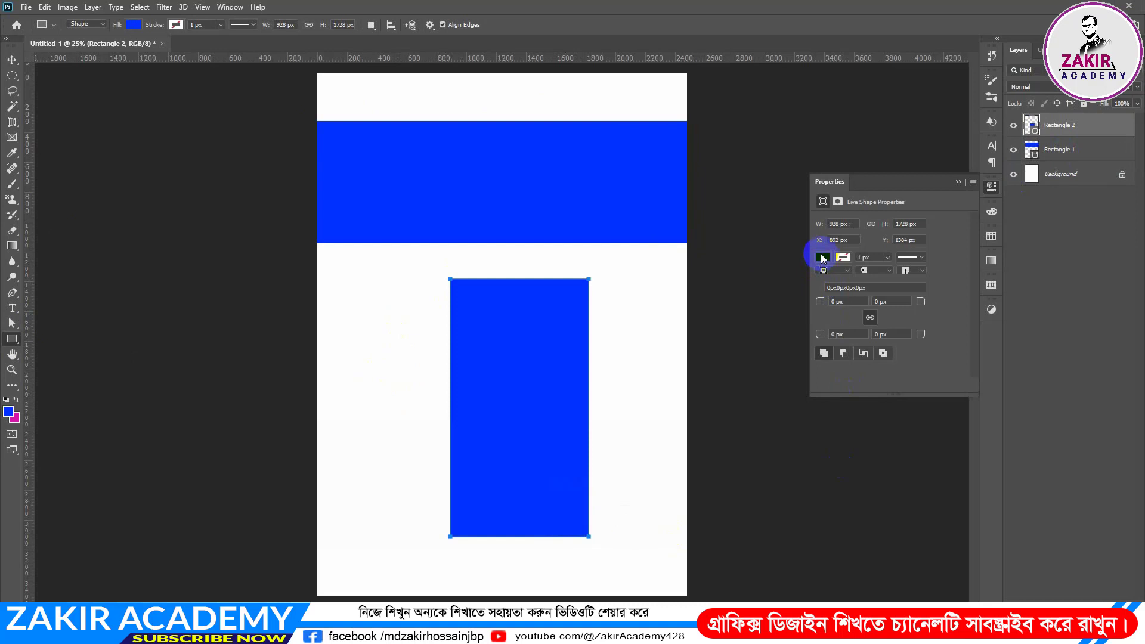
# Change the second rectangle's fill colour to pink ff0060 and switch to the Move tool.
pyautogui.doubleClick(1031, 124)
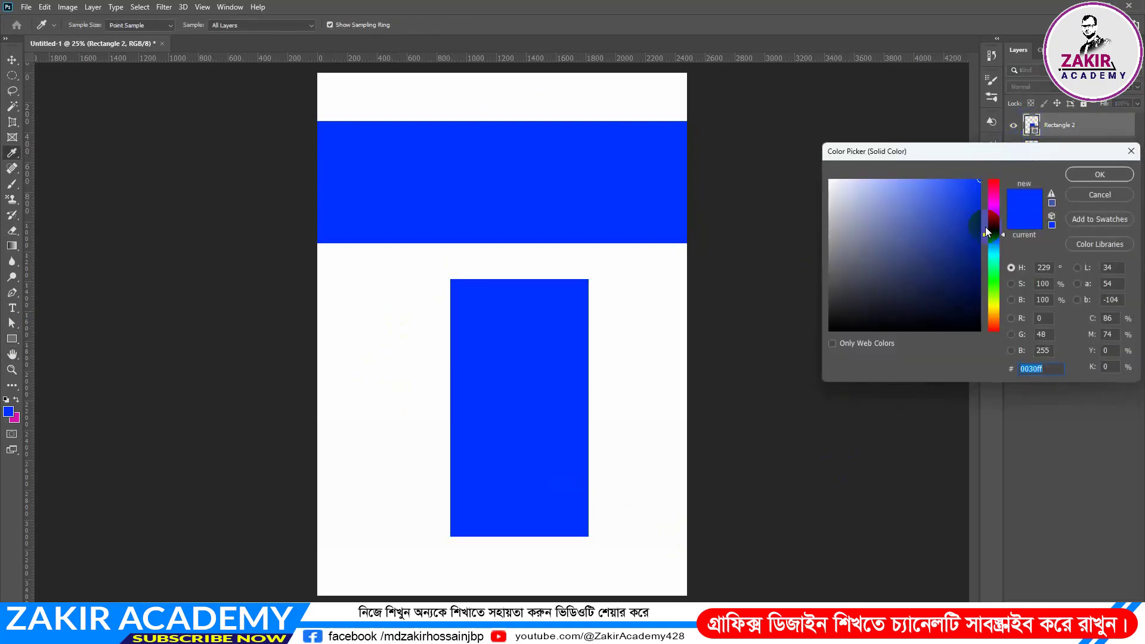
pyautogui.click(993, 188)
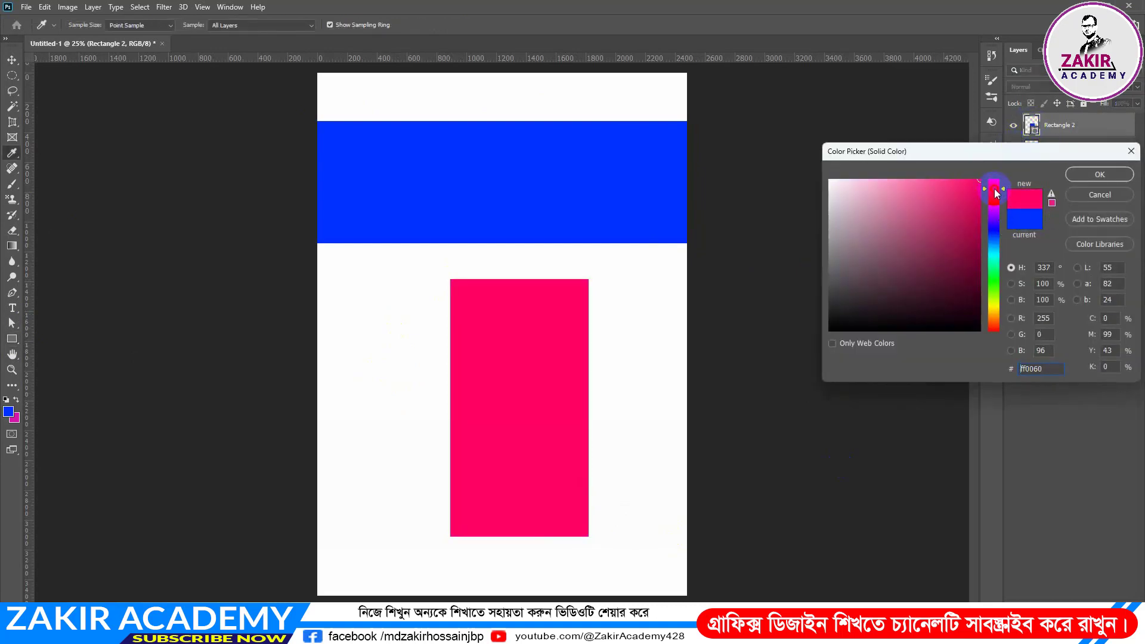
pyautogui.click(1100, 174)
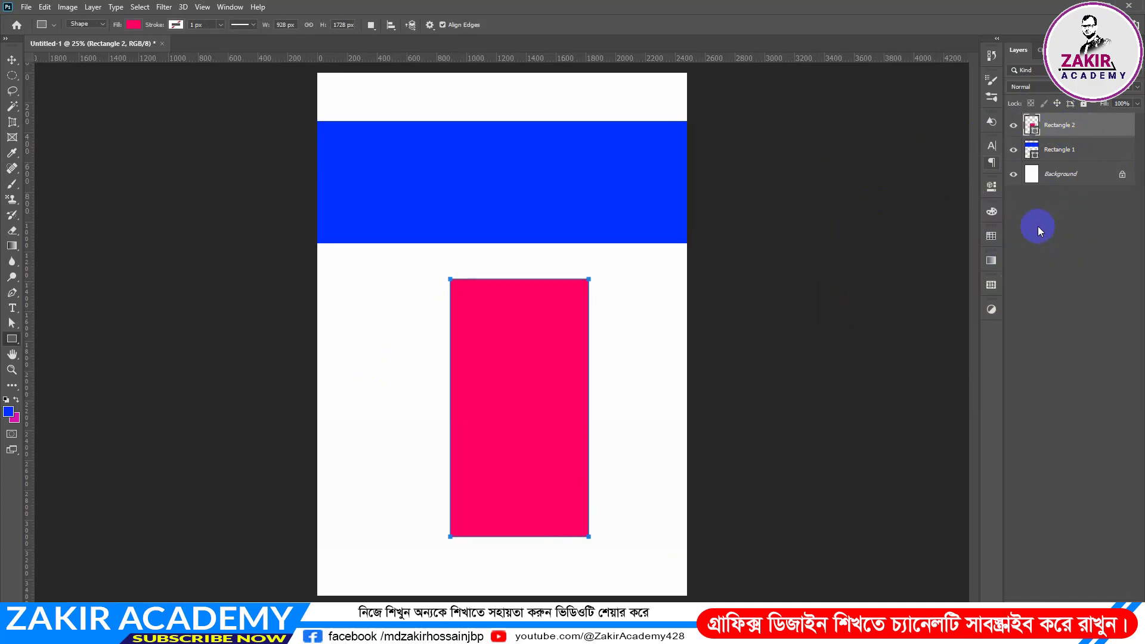
pyautogui.press('v')
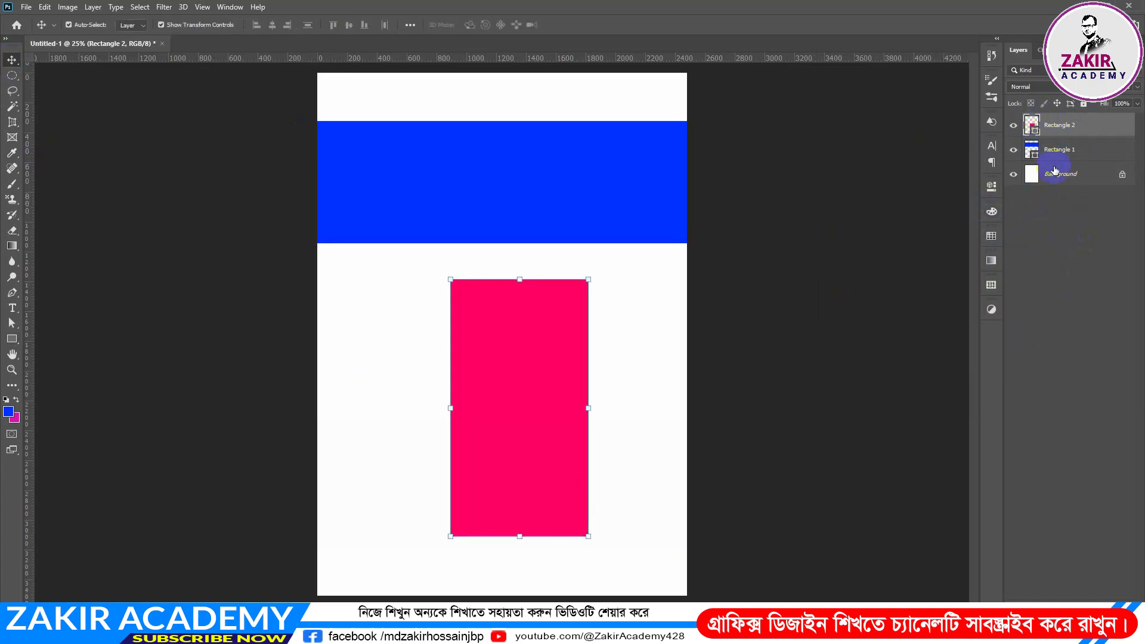
# Try large and medium layer thumbnails, and set them back to small.
pyautogui.rightClick(1044, 206)
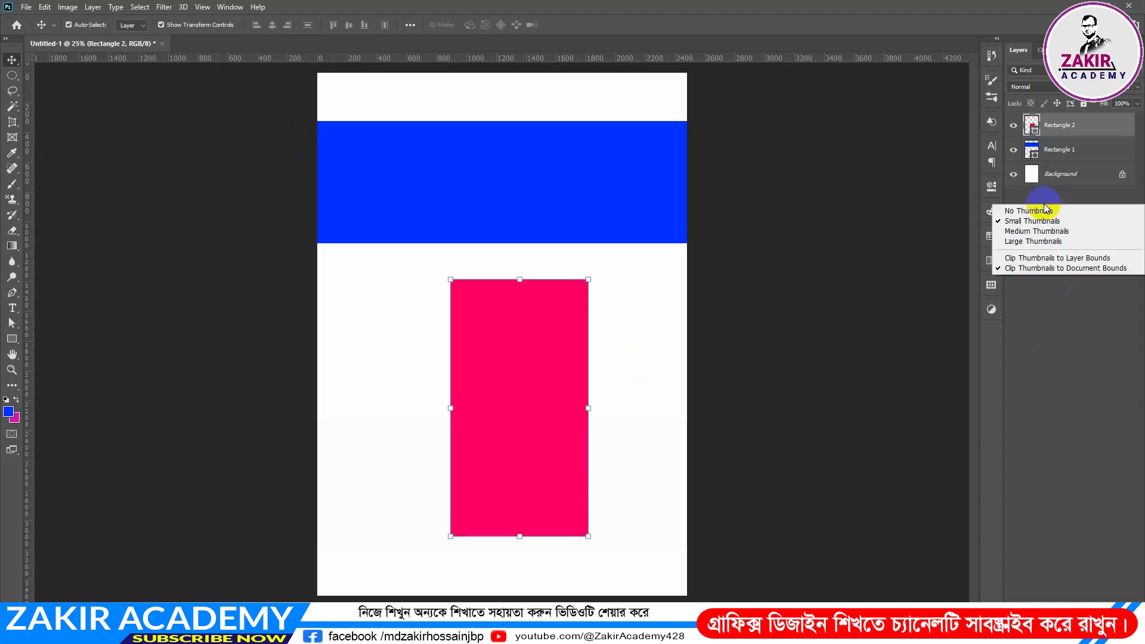
pyautogui.click(1042, 241)
pyautogui.rightClick(1043, 318)
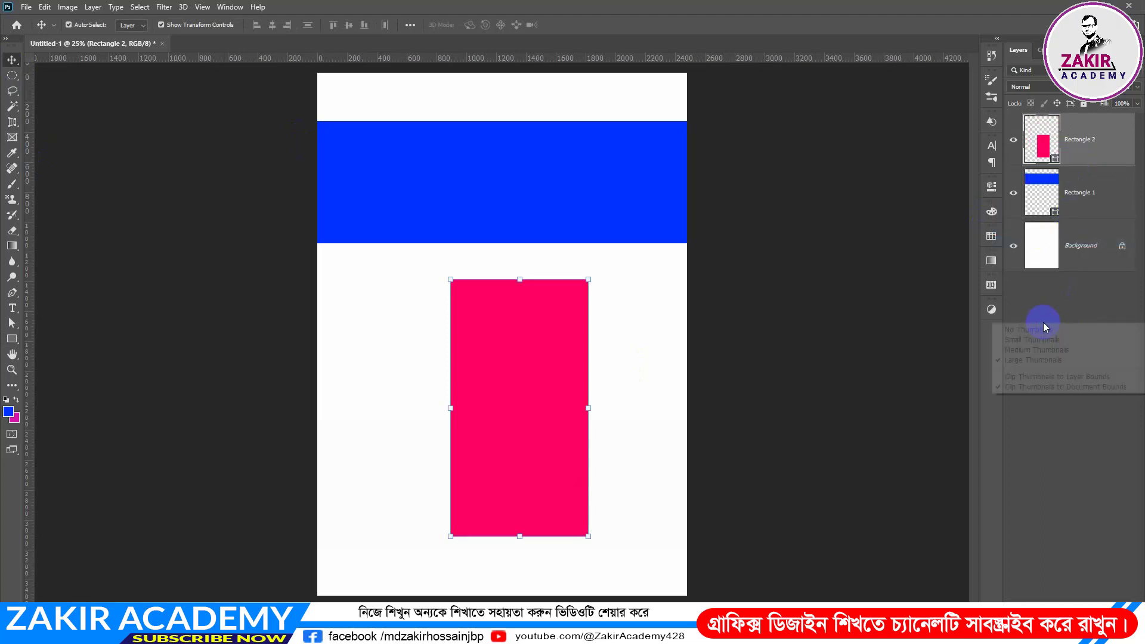
pyautogui.click(1044, 345)
pyautogui.rightClick(1057, 317)
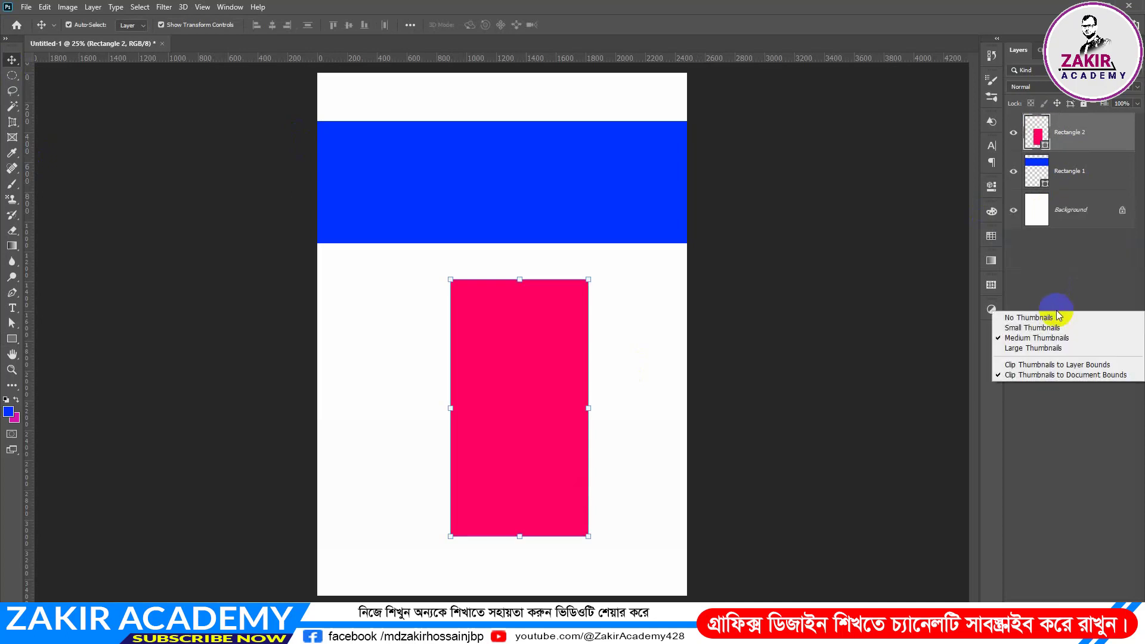
pyautogui.click(1042, 330)
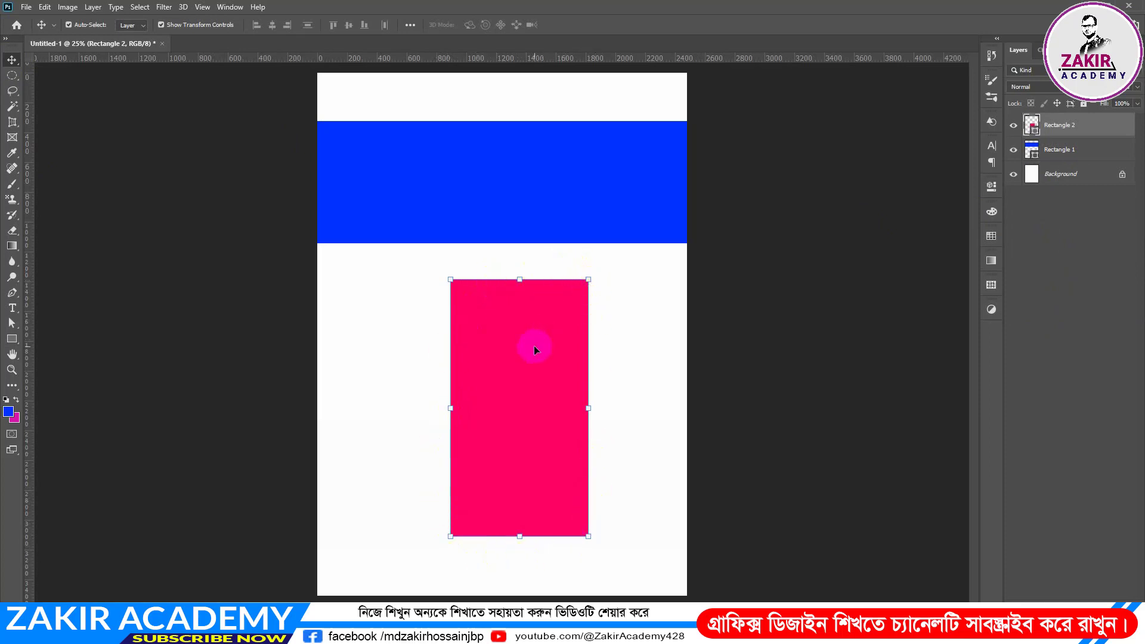
# Move the pink rectangle slightly up and left, and select the blue and pink rectangles alternately on the canvas.
pyautogui.moveTo(530, 341); pyautogui.dragTo(500, 360)
pyautogui.click(563, 194)
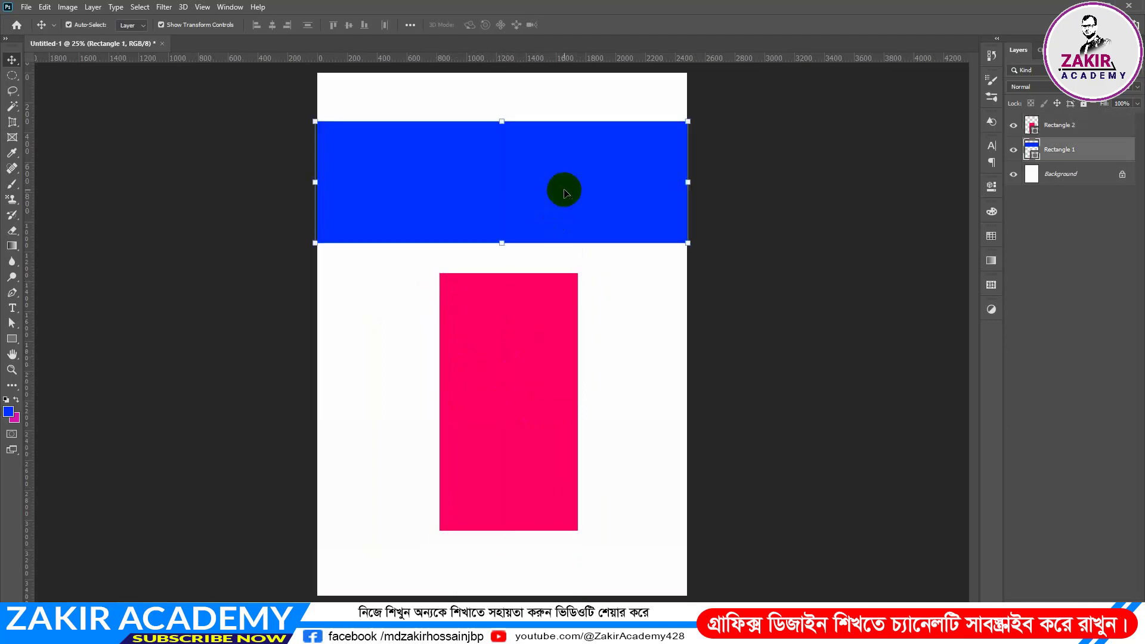
pyautogui.click(538, 374)
pyautogui.click(567, 196)
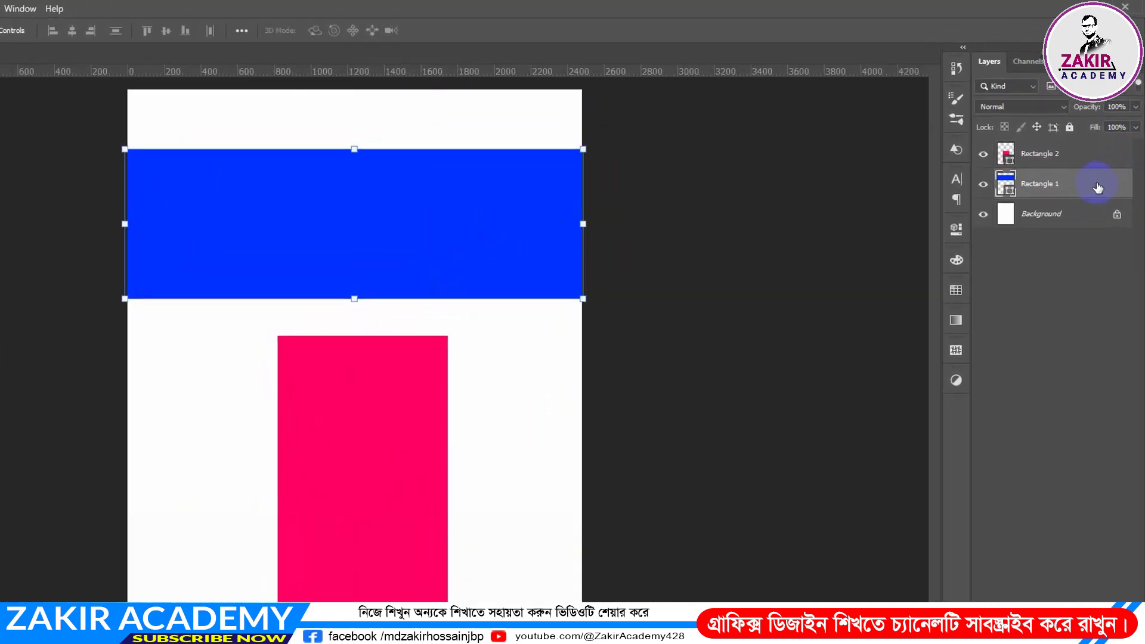
# Select the Rectangle 2 and Rectangle 1 layers alternately in the layer list, ending on Rectangle 2.
pyautogui.click(1086, 133)
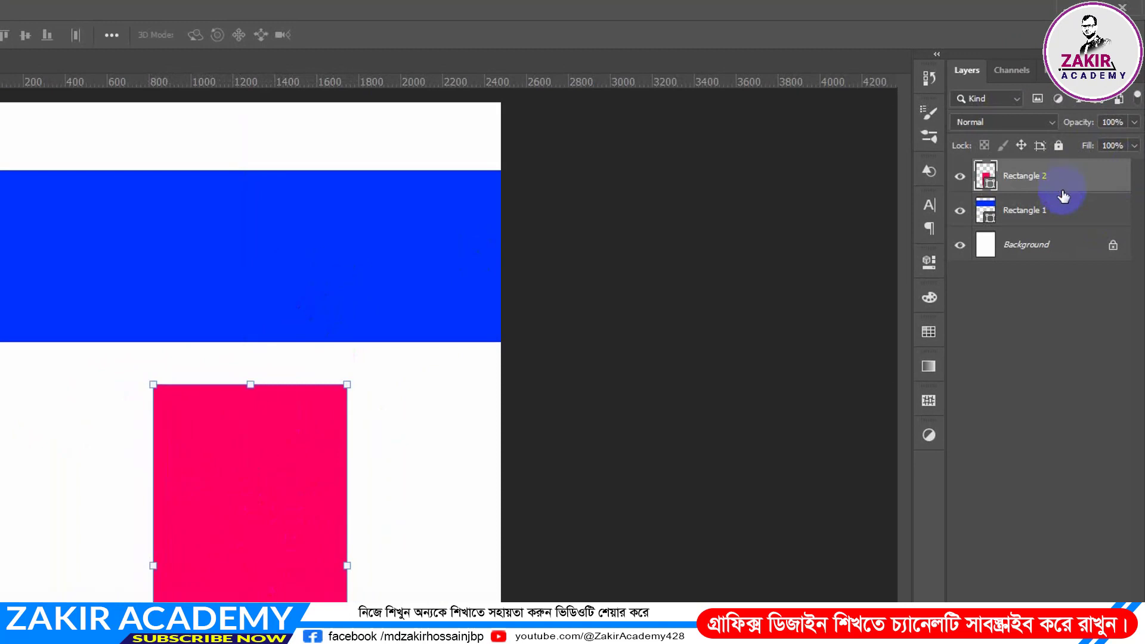
pyautogui.click(1061, 213)
pyautogui.click(1052, 173)
pyautogui.click(1051, 210)
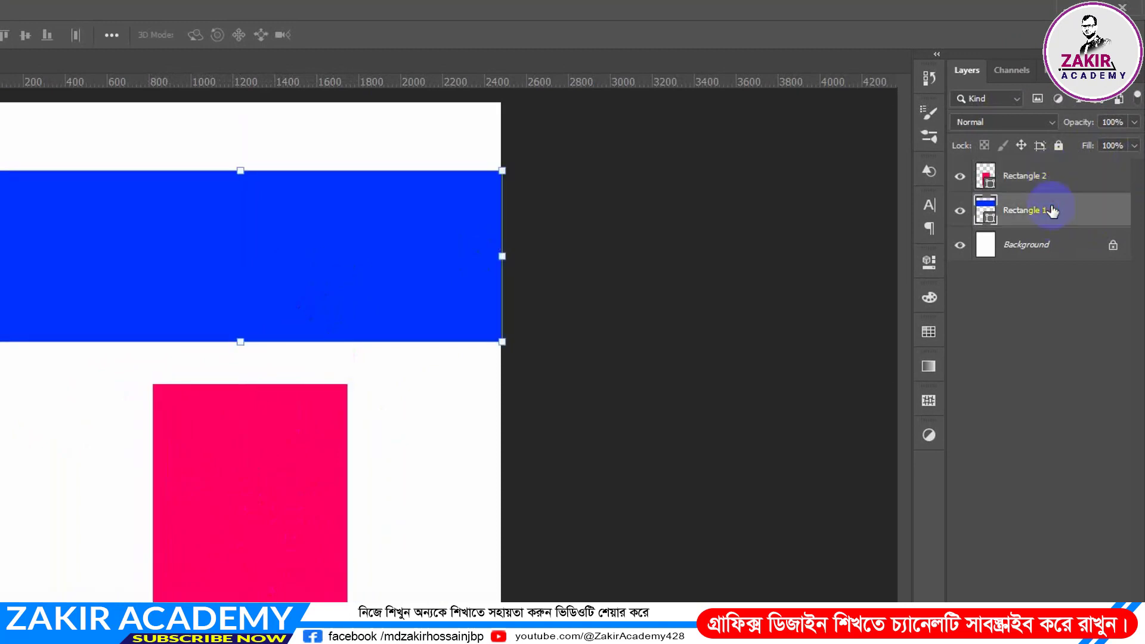
pyautogui.click(1052, 175)
pyautogui.click(1057, 214)
pyautogui.click(1050, 177)
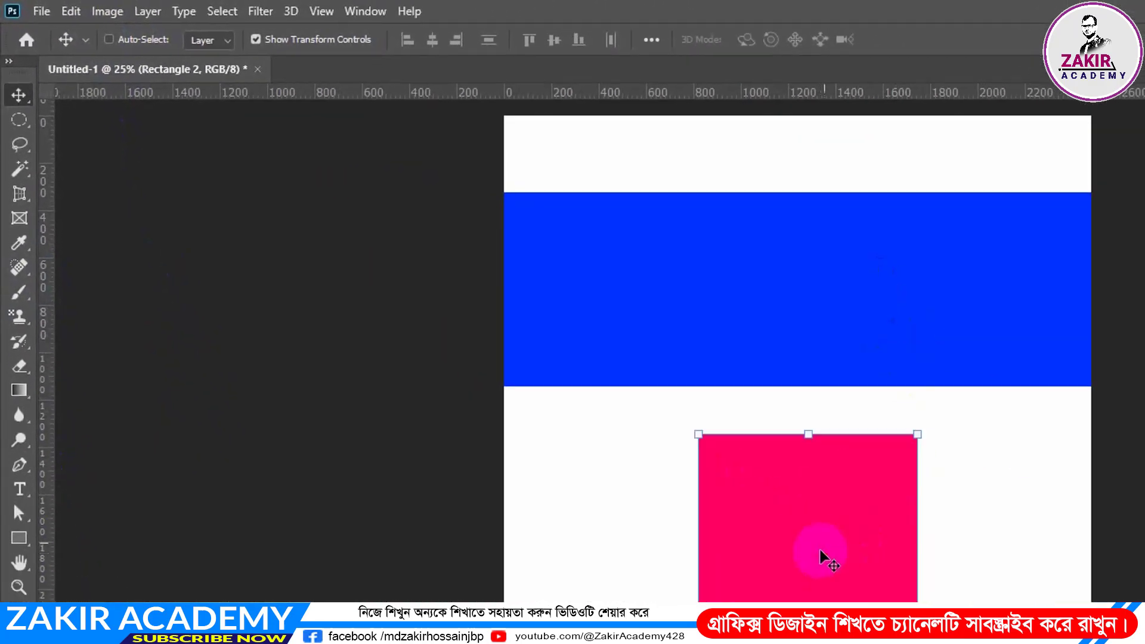
# With auto-select off, move the pink rectangle down and the blue rectangle slightly up, choosing each through its layer.
pyautogui.moveTo(821, 530); pyautogui.dragTo(760, 620)
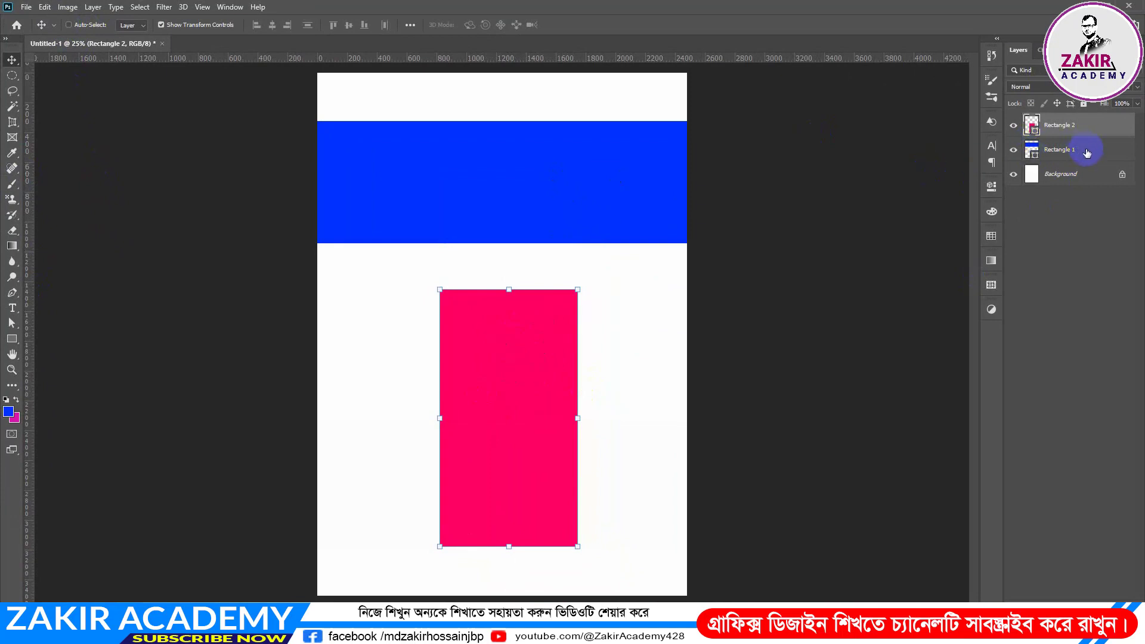
pyautogui.click(1086, 153)
pyautogui.moveTo(539, 186)
pyautogui.mouseDown()
pyautogui.moveTo(537, 153)
pyautogui.moveTo(555, 175)
pyautogui.moveTo(534, 169)
pyautogui.mouseUp()
pyautogui.moveTo(506, 414); pyautogui.dragTo(510, 356)
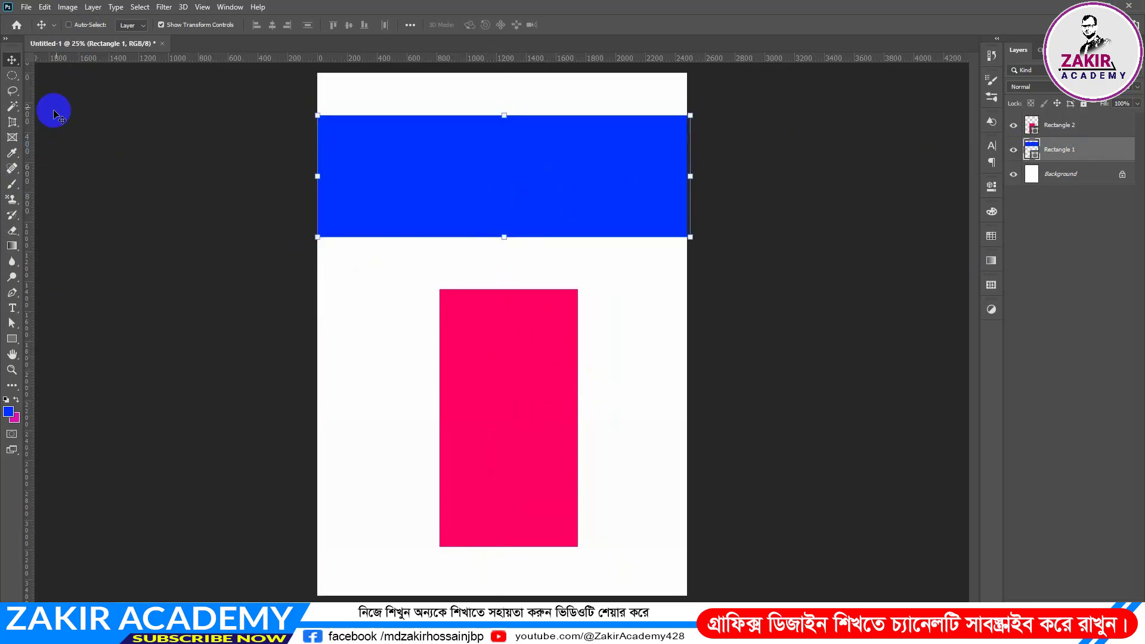
# Turn auto-select back on and move the pink and blue rectangles upward directly on the canvas.
pyautogui.click(67, 25)
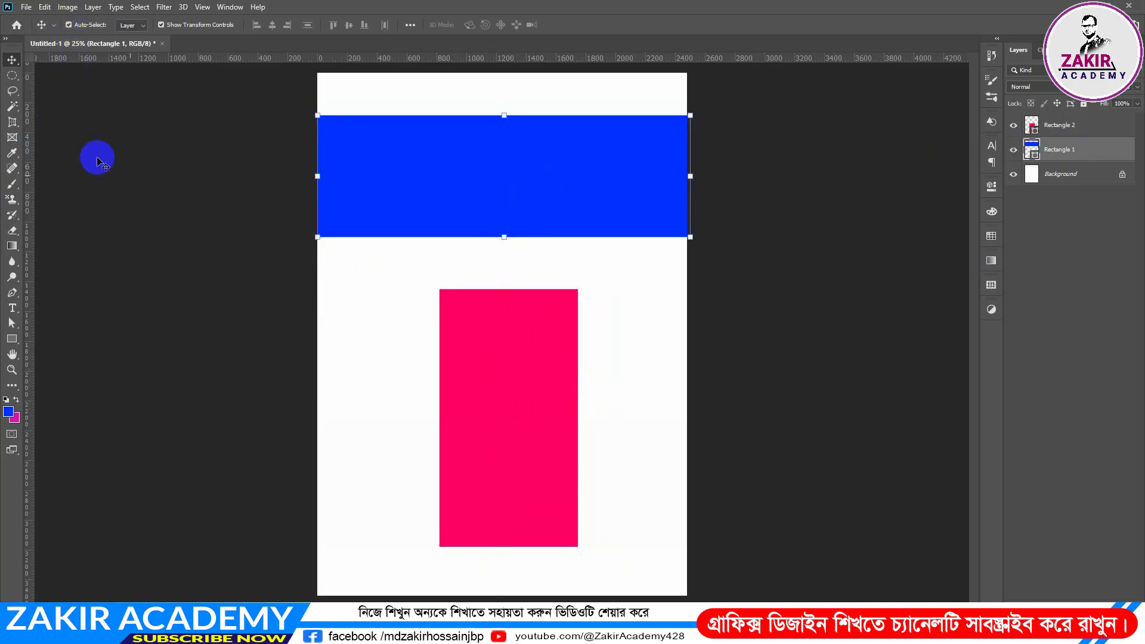
pyautogui.click(547, 379)
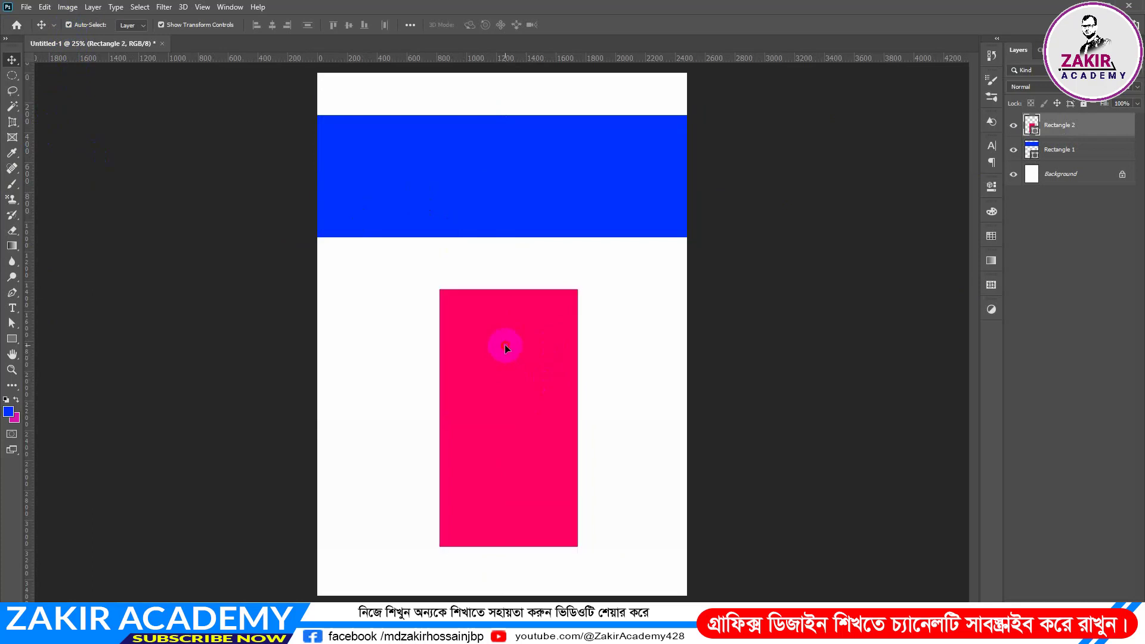
pyautogui.moveTo(505, 345); pyautogui.dragTo(505, 319)
pyautogui.moveTo(544, 189)
pyautogui.mouseDown()
pyautogui.moveTo(545, 223)
pyautogui.moveTo(531, 180)
pyautogui.moveTo(545, 184)
pyautogui.moveTo(528, 179)
pyautogui.mouseUp()
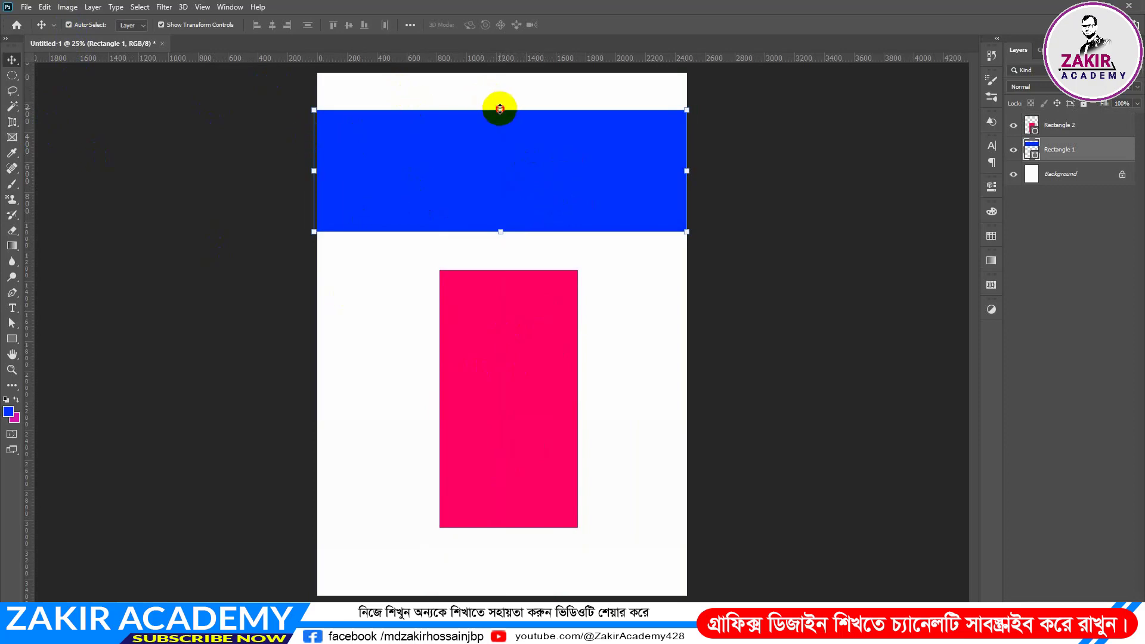
# Reduce the blue rectangle's height to about 57%, mainly by lowering its upper edge, and apply the transform.
pyautogui.moveTo(500, 110); pyautogui.dragTo(503, 161)
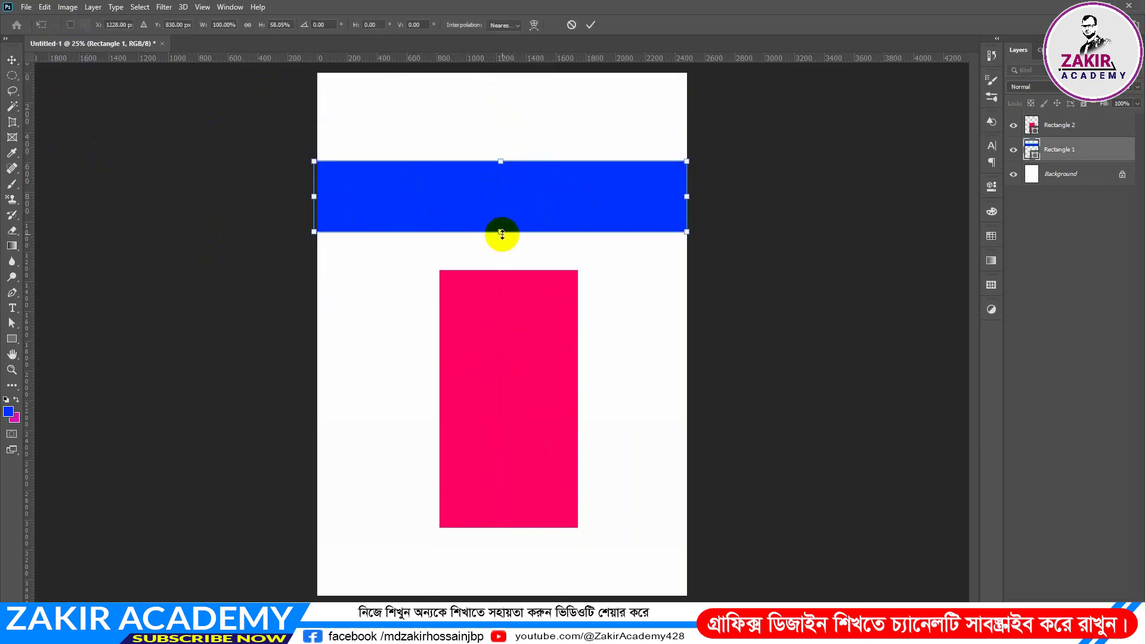
pyautogui.moveTo(501, 231)
pyautogui.mouseDown()
pyautogui.moveTo(504, 194)
pyautogui.moveTo(505, 233)
pyautogui.mouseUp()
pyautogui.click(494, 205)
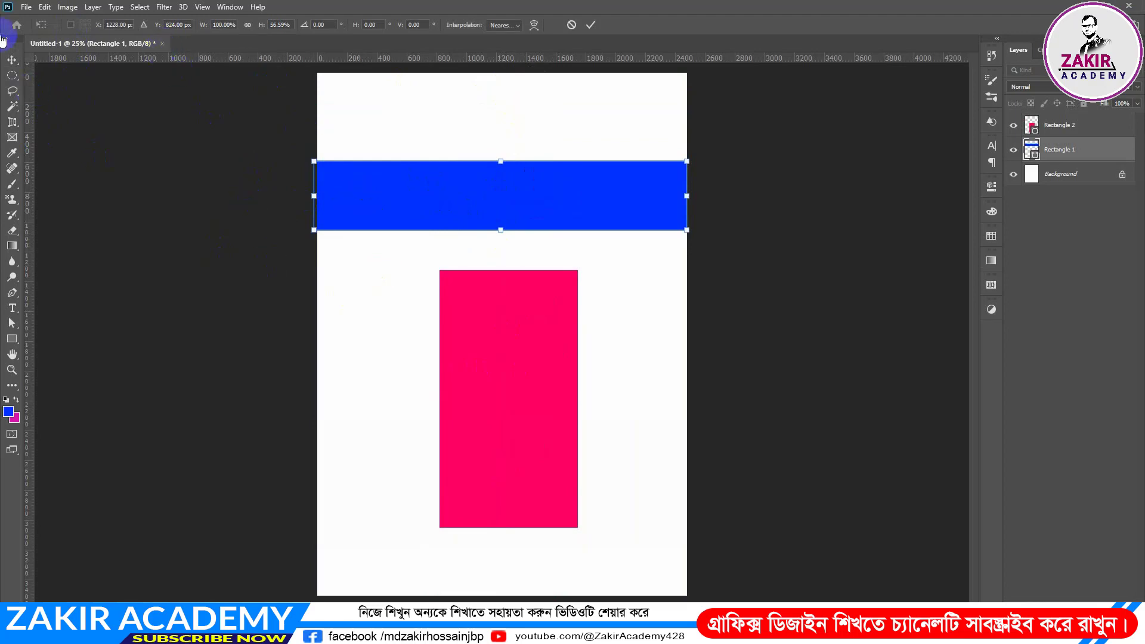
pyautogui.click(11, 59)
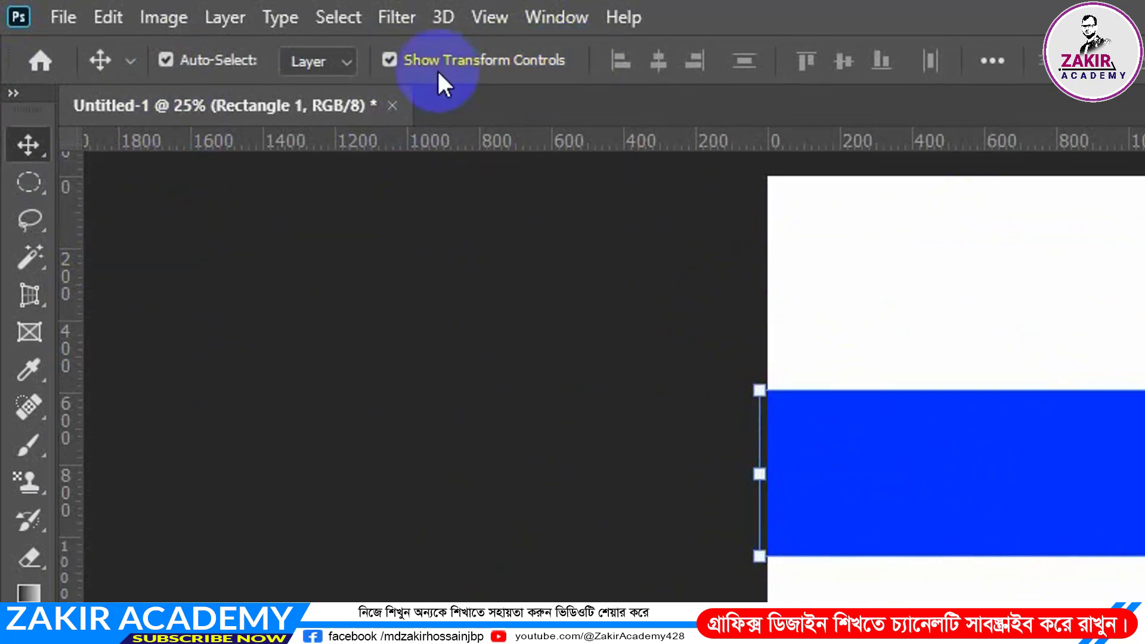
# Turn off the transform controls, and move the blue rectangle slightly up and the pink one right and down.
pyautogui.click(390, 59)
pyautogui.moveTo(1093, 462); pyautogui.dragTo(1126, 435)
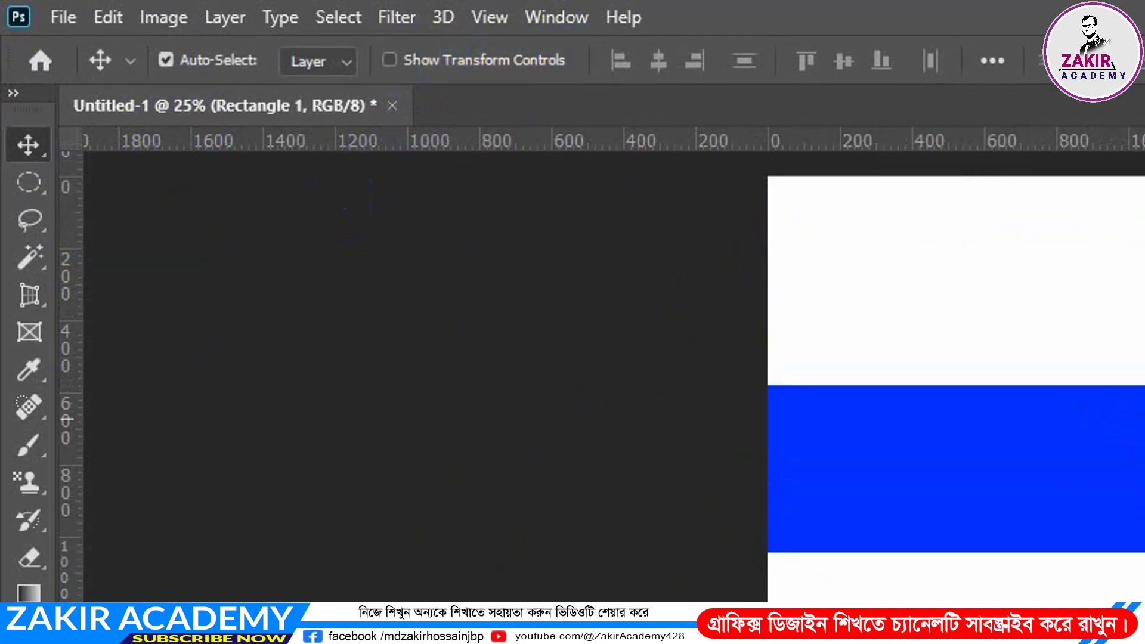
pyautogui.moveTo(474, 305); pyautogui.dragTo(529, 378)
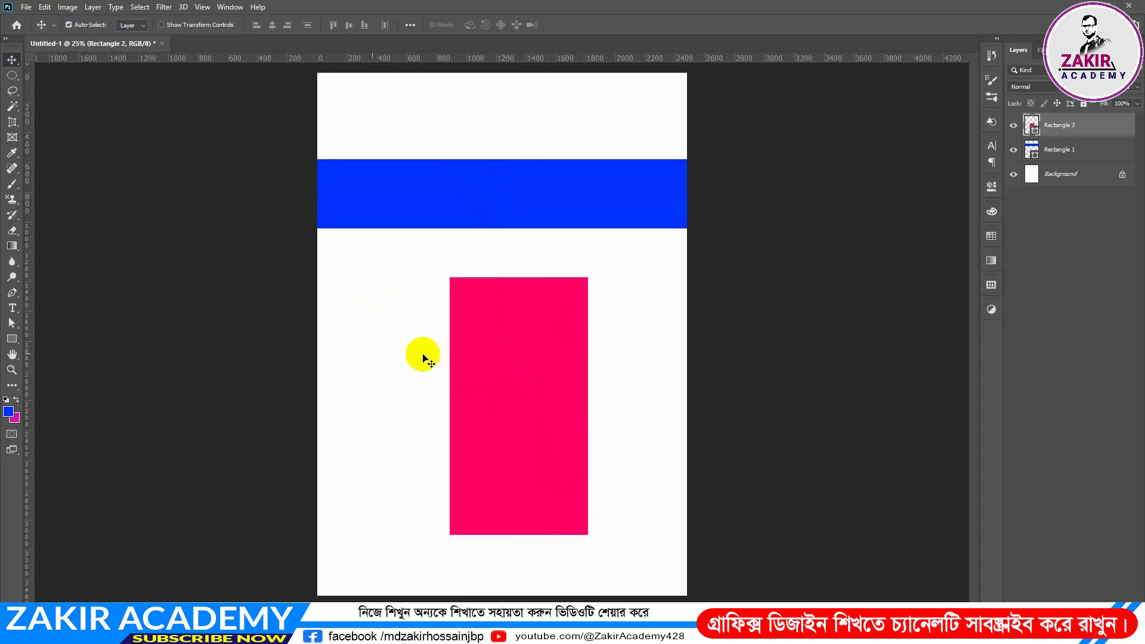
# Set the pink rectangle's size to 955 px wide and 1760 px high.
pyautogui.click(12, 338)
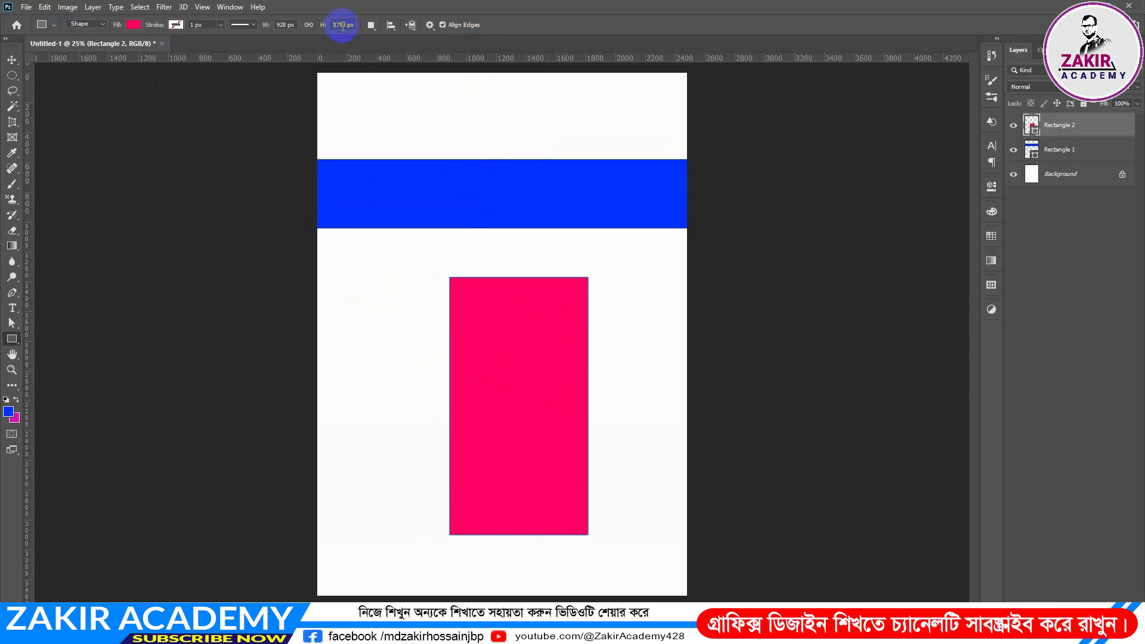
pyautogui.write('1760')
pyautogui.click(282, 25)
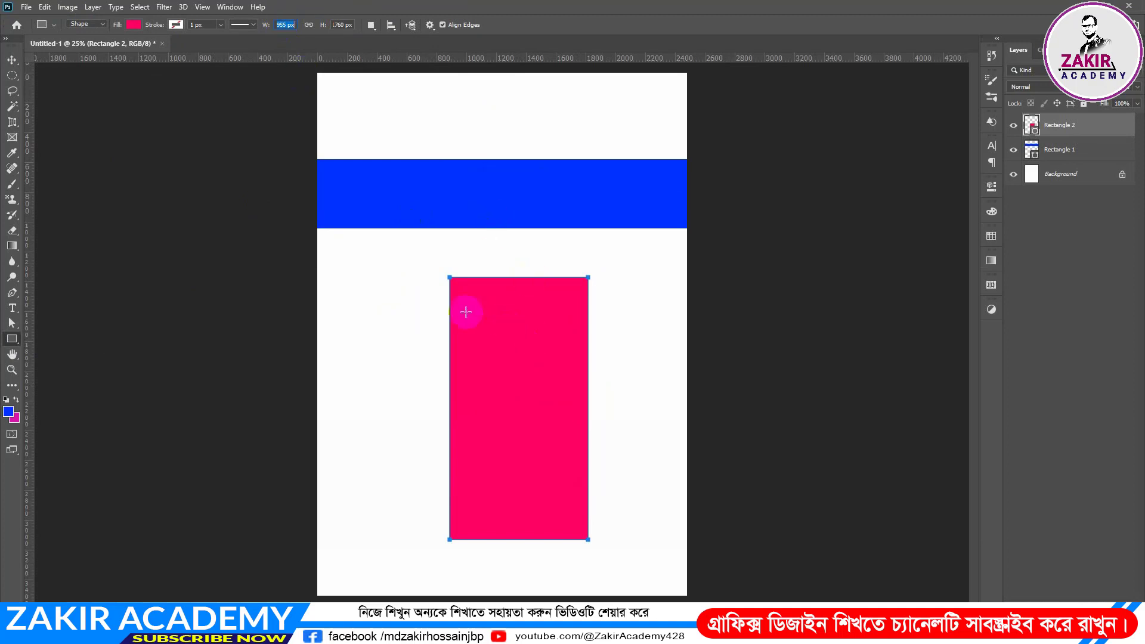
pyautogui.click(344, 25)
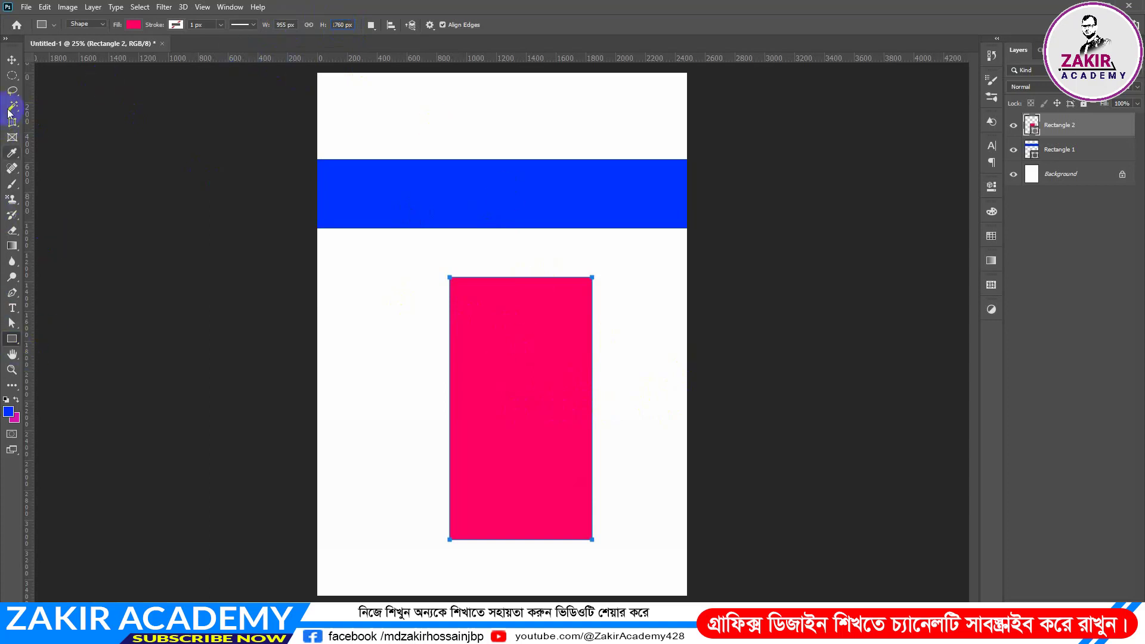
# Turn the transform controls back on and reshape the pink rectangle, widening it on both sides and lowering its upper edge.
pyautogui.click(11, 60)
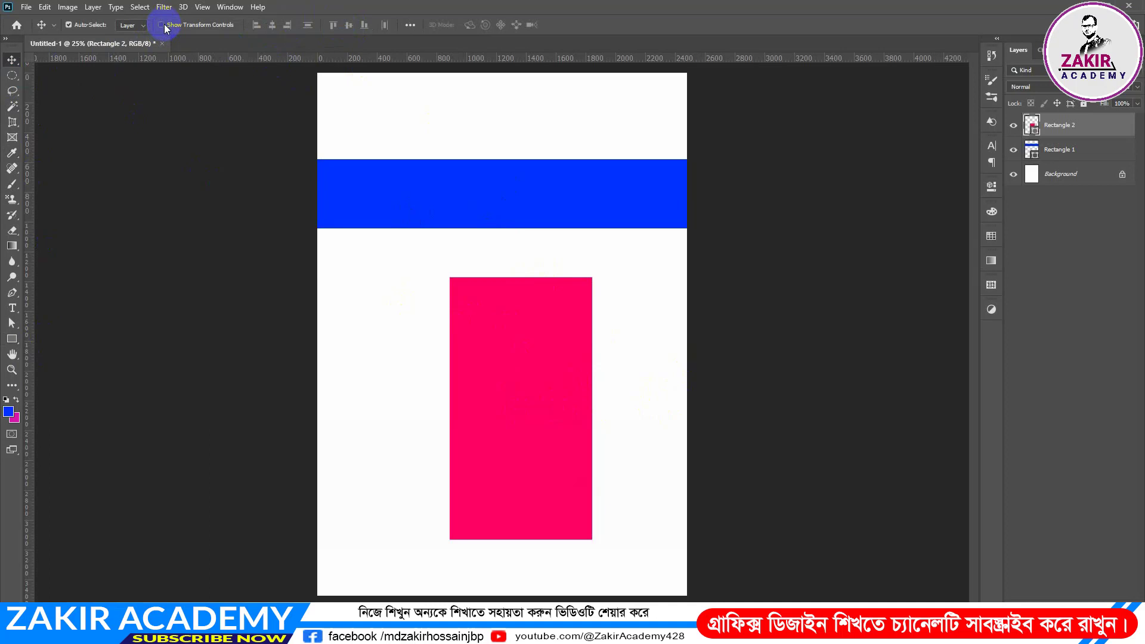
pyautogui.click(161, 25)
pyautogui.moveTo(566, 378); pyautogui.dragTo(645, 401)
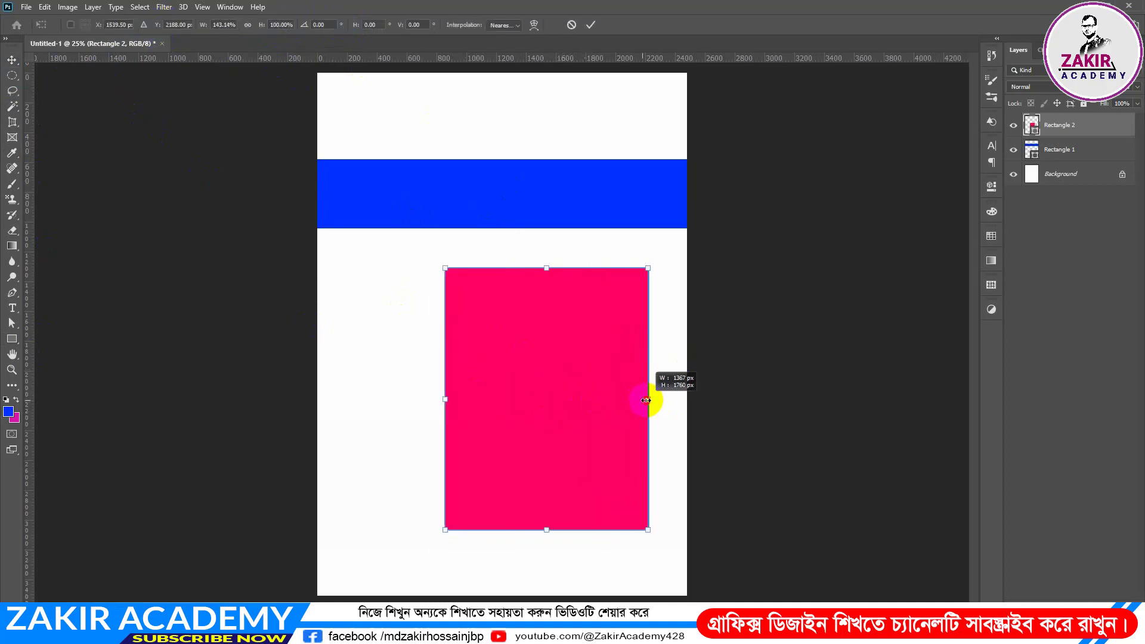
pyautogui.moveTo(445, 400); pyautogui.dragTo(395, 401)
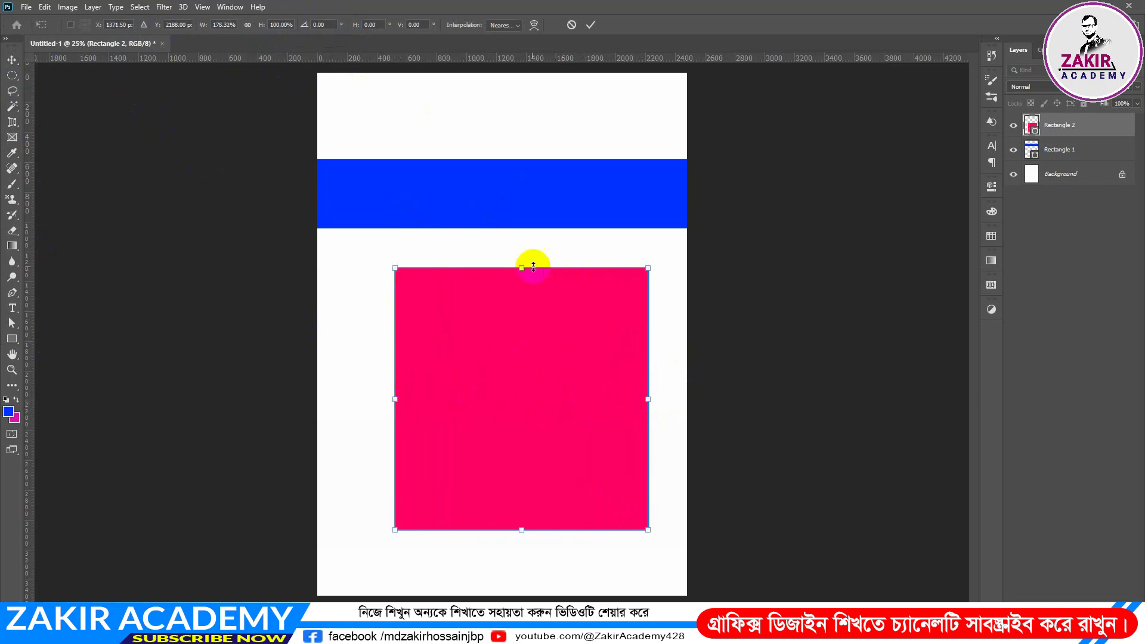
pyautogui.moveTo(520, 267); pyautogui.dragTo(514, 355)
# Move the blue rectangle down and reposition the pink rectangle below it, roughly centred across the page.
pyautogui.click(533, 189)
pyautogui.moveTo(532, 209); pyautogui.dragTo(530, 226)
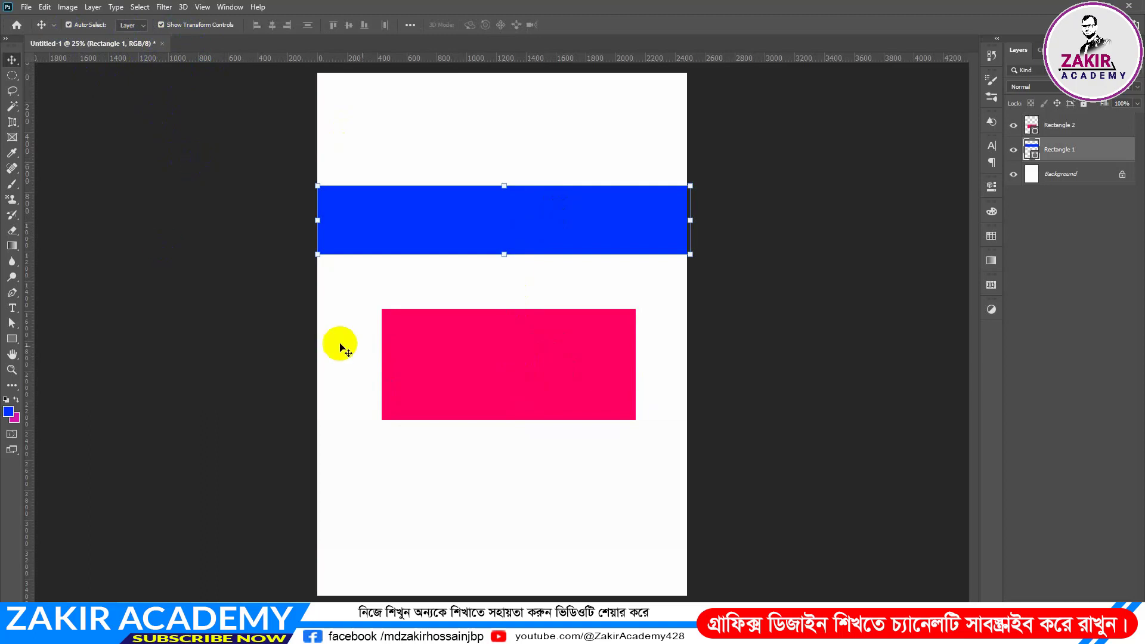
pyautogui.moveTo(574, 370); pyautogui.dragTo(545, 346)
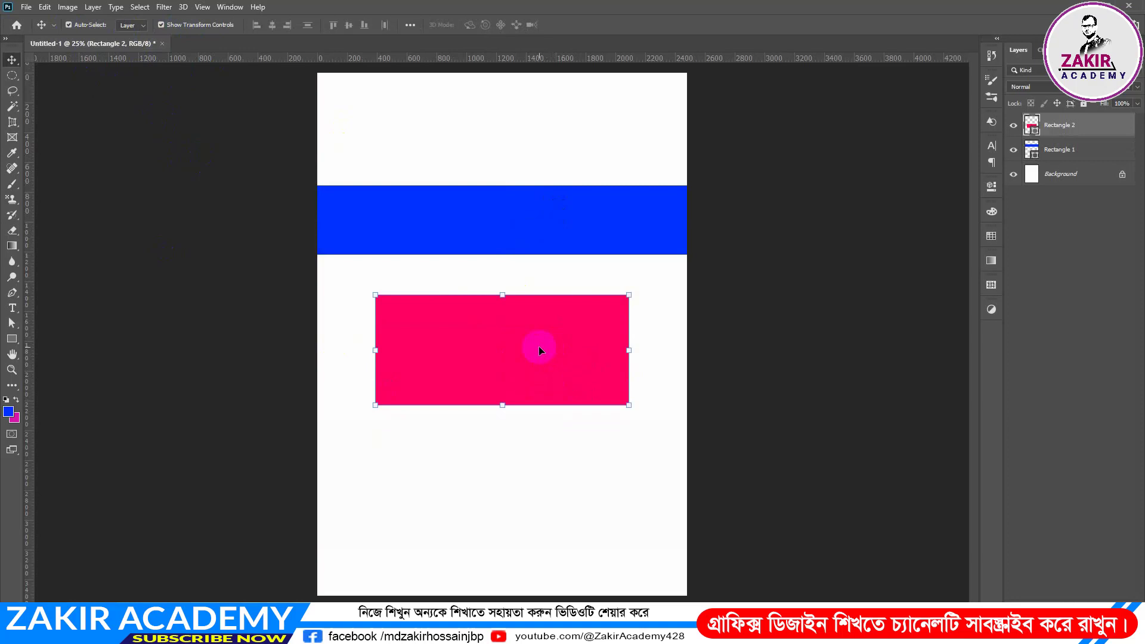
pyautogui.moveTo(487, 407)
pyautogui.mouseDown()
pyautogui.moveTo(493, 389)
pyautogui.moveTo(458, 407)
pyautogui.moveTo(502, 400)
pyautogui.mouseUp()
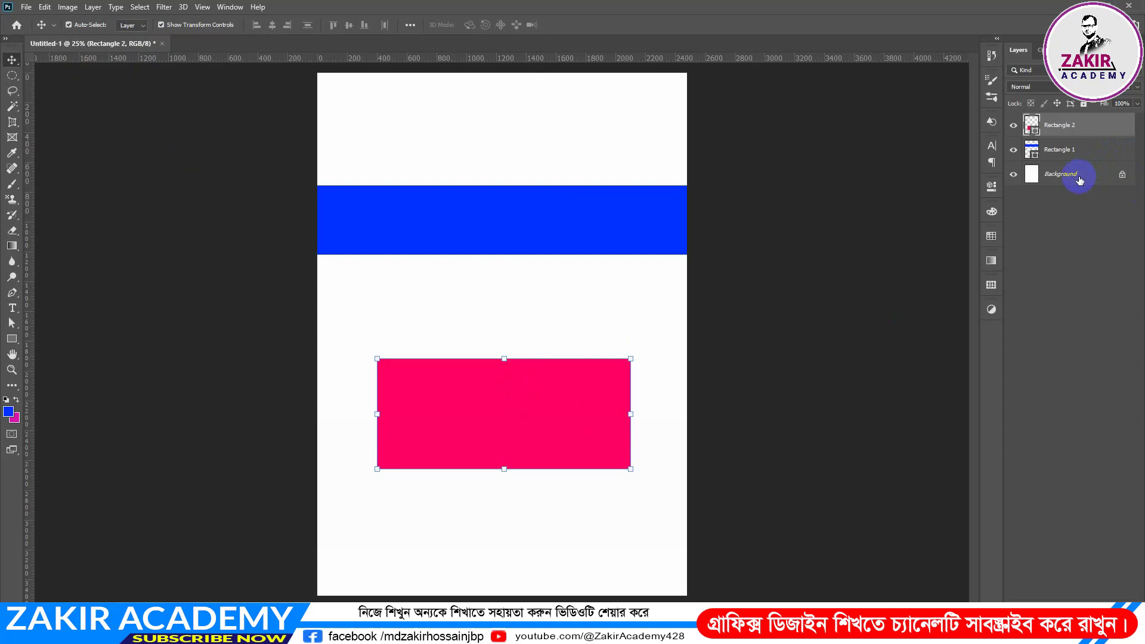
# Move the blue rectangle farther up the page, then duplicate its layer and place the copy just below the original.
pyautogui.click(1100, 149)
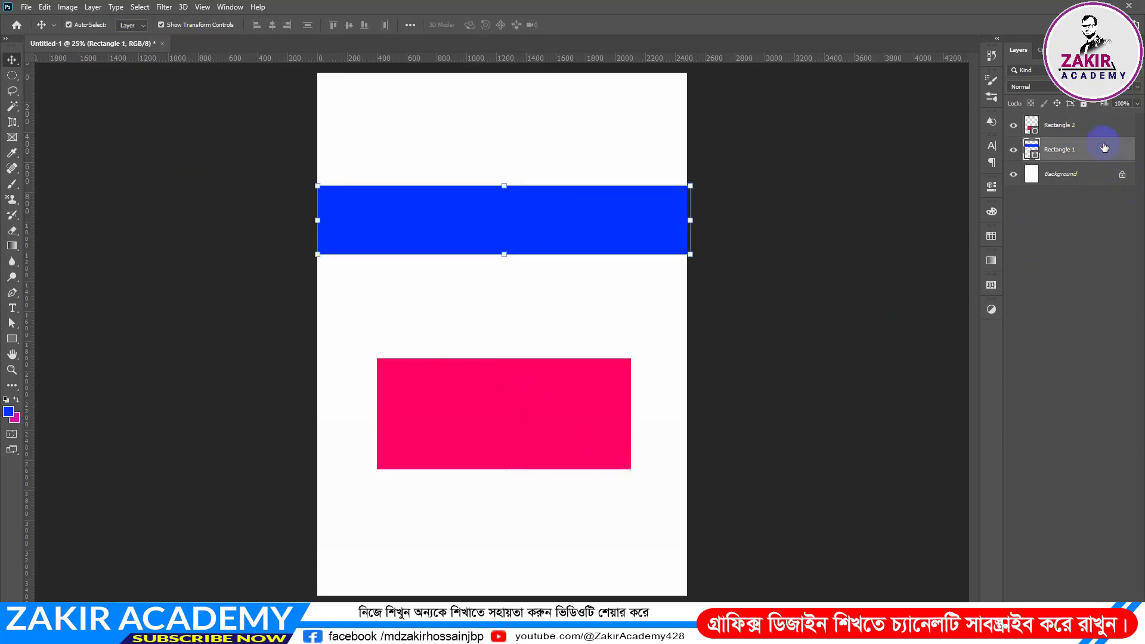
pyautogui.moveTo(555, 229); pyautogui.dragTo(549, 159)
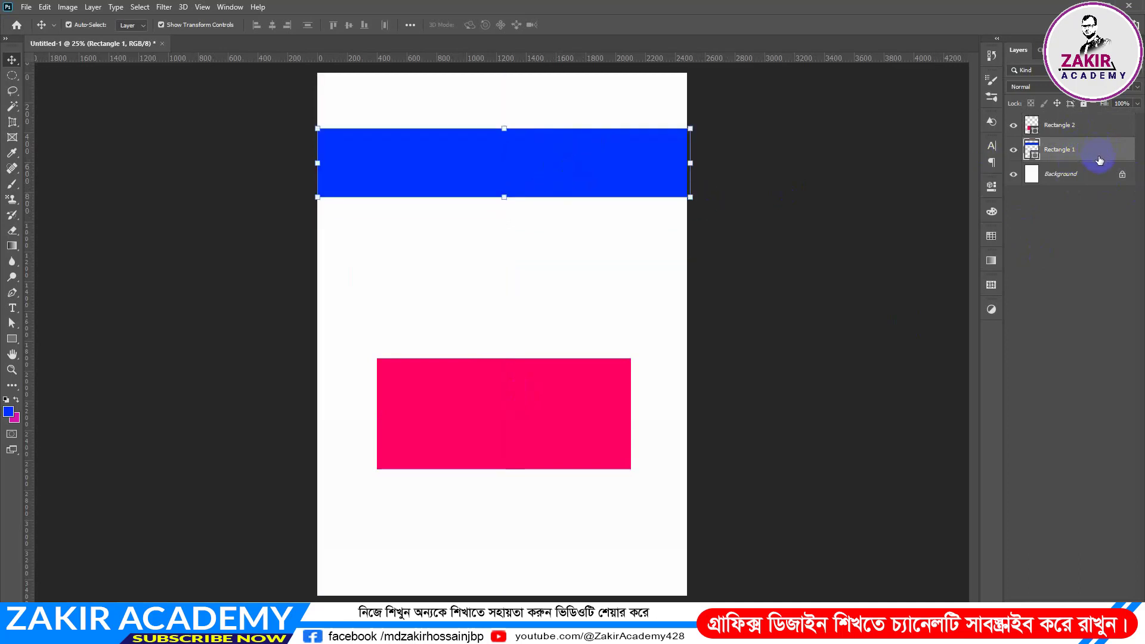
pyautogui.press('ctrl')
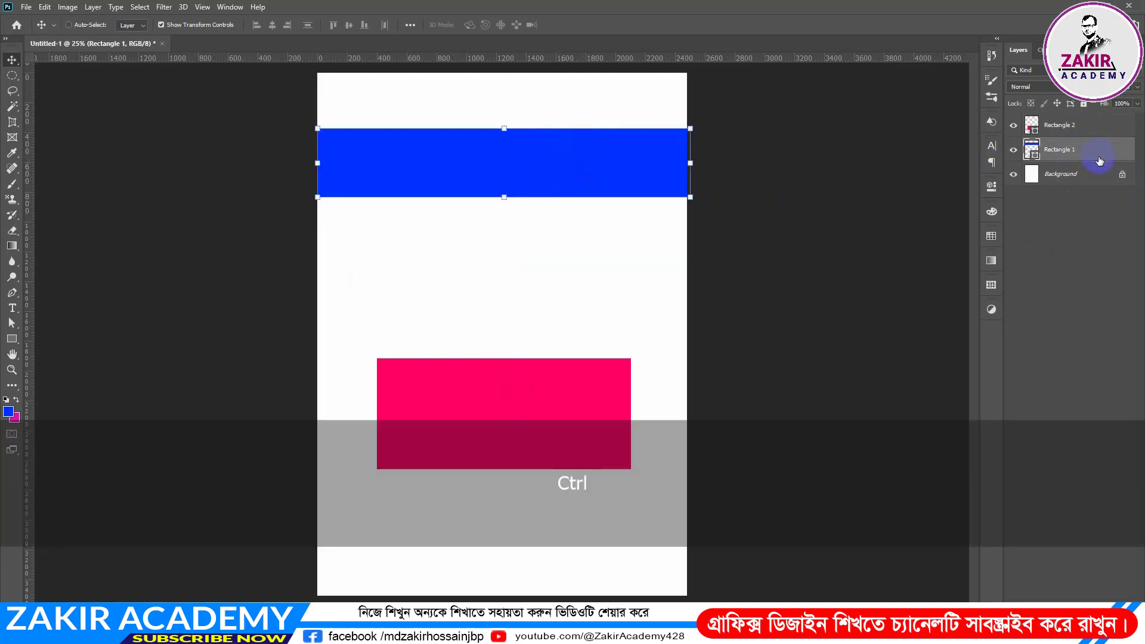
pyautogui.hotkey('ctrl', 'j')
pyautogui.moveTo(545, 171); pyautogui.dragTo(557, 252)
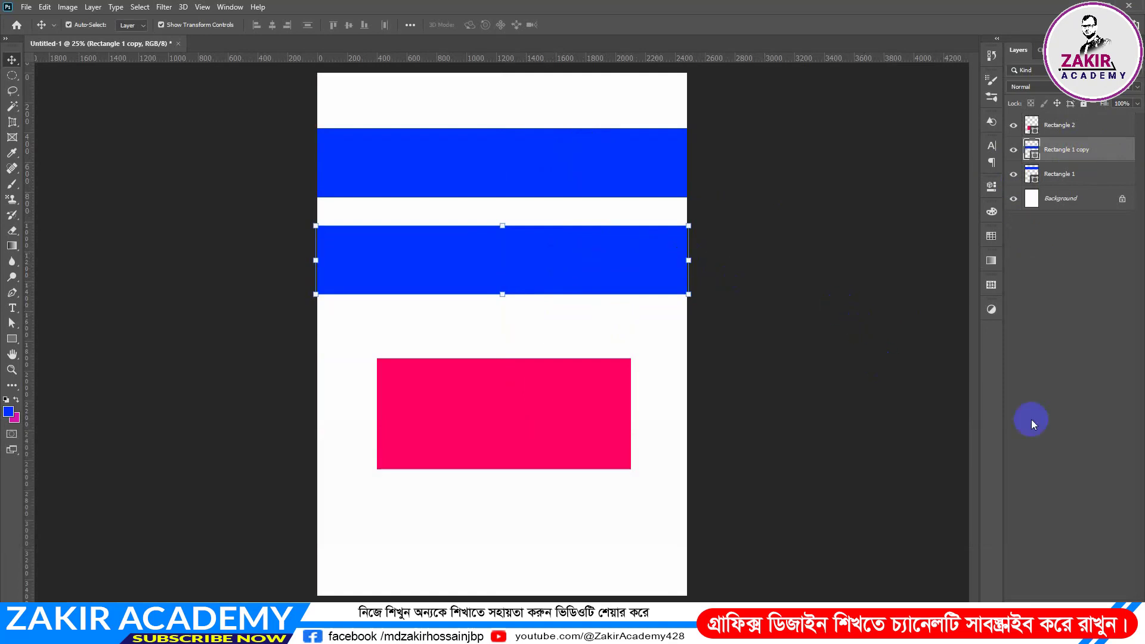
# Duplicate the Rectangle 1 layer, place the new copy below the pink rectangle, and lower the middle blue rectangle slightly.
pyautogui.click(1081, 174)
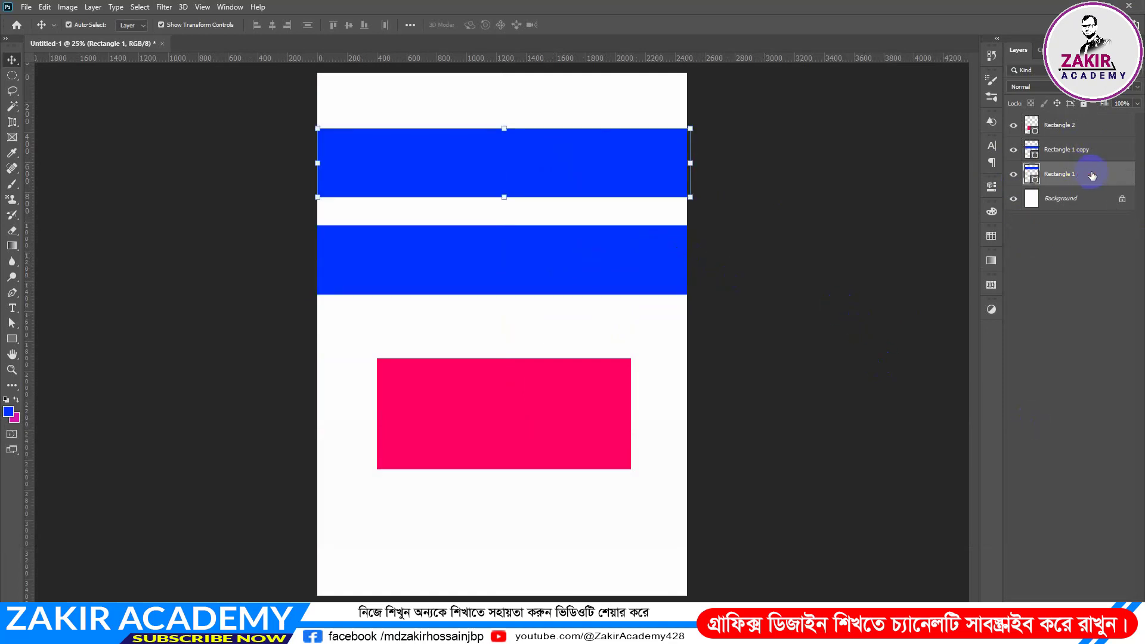
pyautogui.moveTo(1091, 175); pyautogui.dragTo(1108, 598)
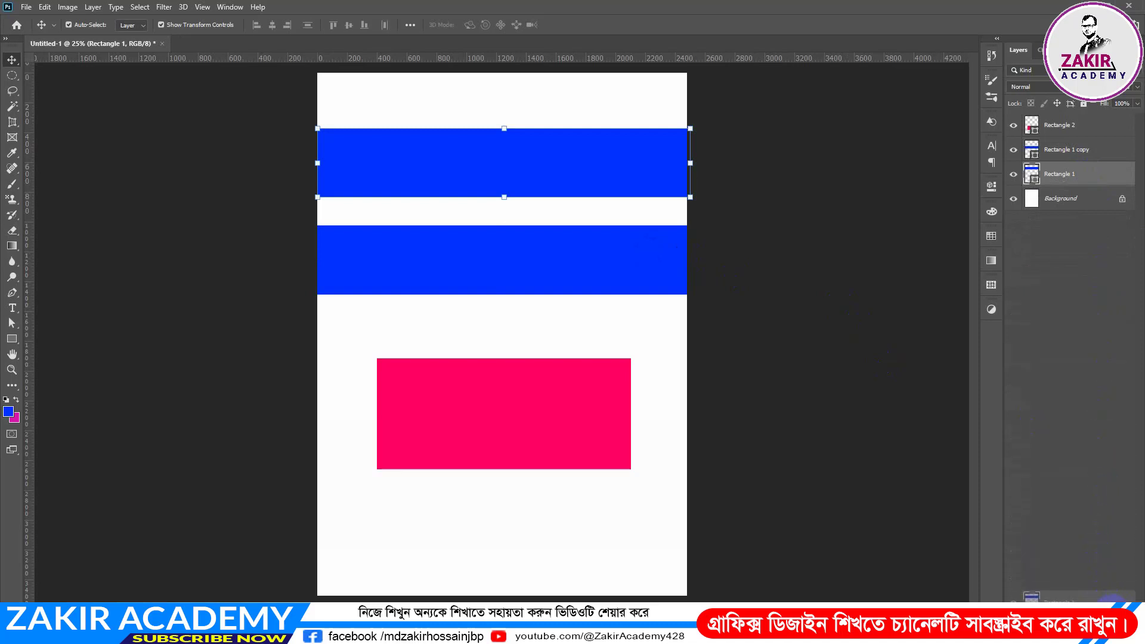
pyautogui.moveTo(1108, 598); pyautogui.dragTo(1108, 598)
pyautogui.moveTo(481, 176); pyautogui.dragTo(540, 532)
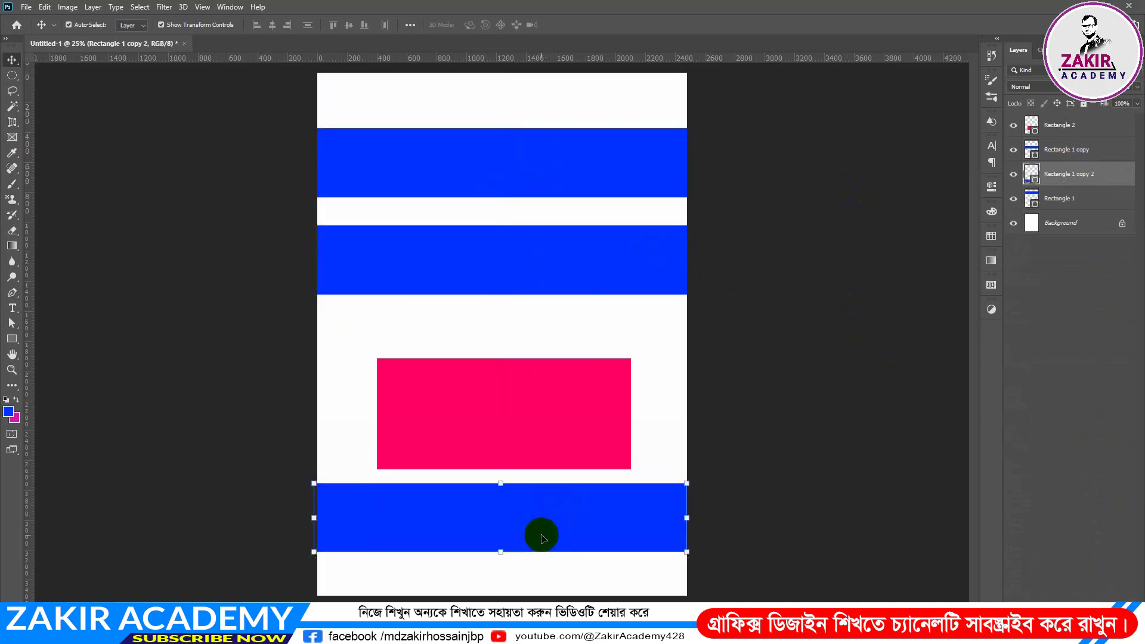
pyautogui.moveTo(534, 265); pyautogui.dragTo(532, 296)
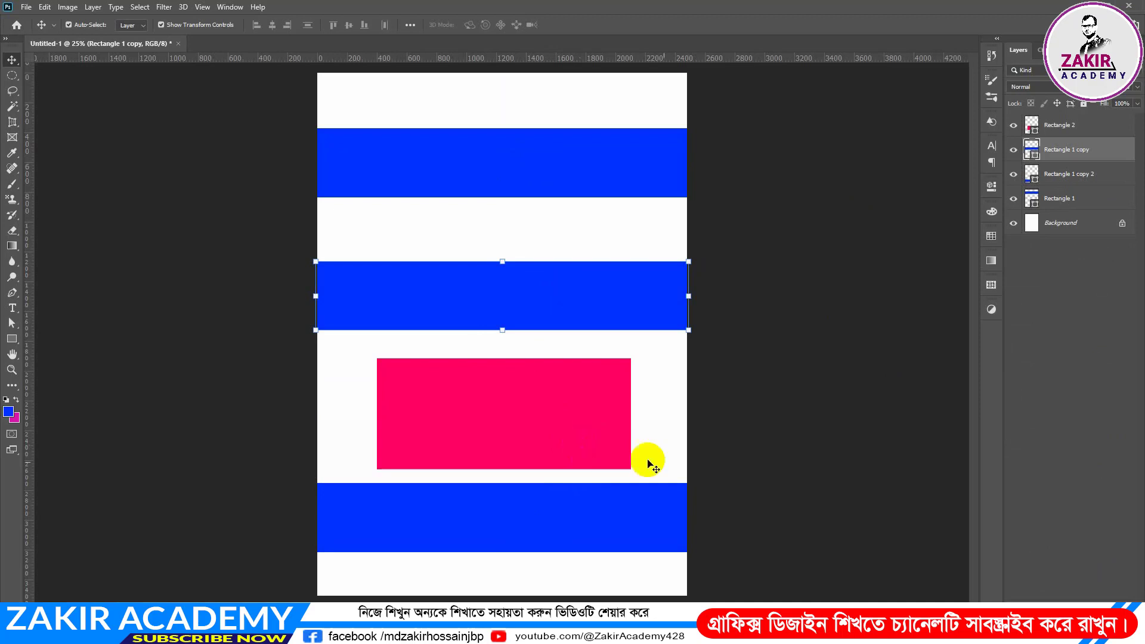
# Select the rectangle layers one after another, and briefly hide and show Rectangle 2 and Rectangle 1 copy to identify their shapes.
pyautogui.click(1086, 124)
pyautogui.click(1094, 158)
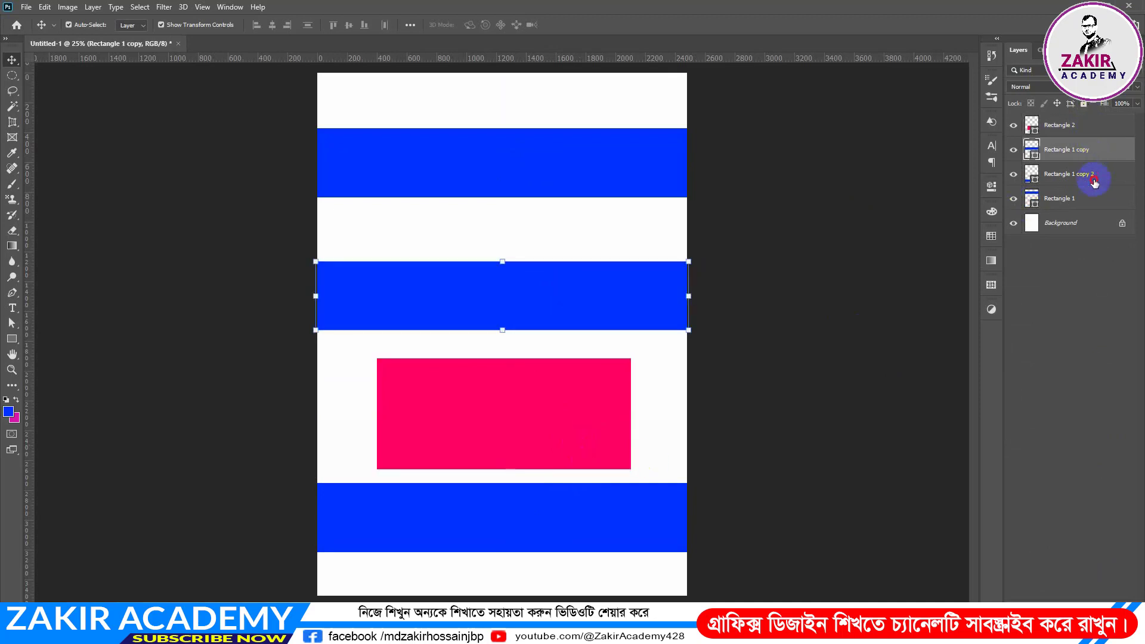
pyautogui.click(1093, 176)
pyautogui.click(1089, 199)
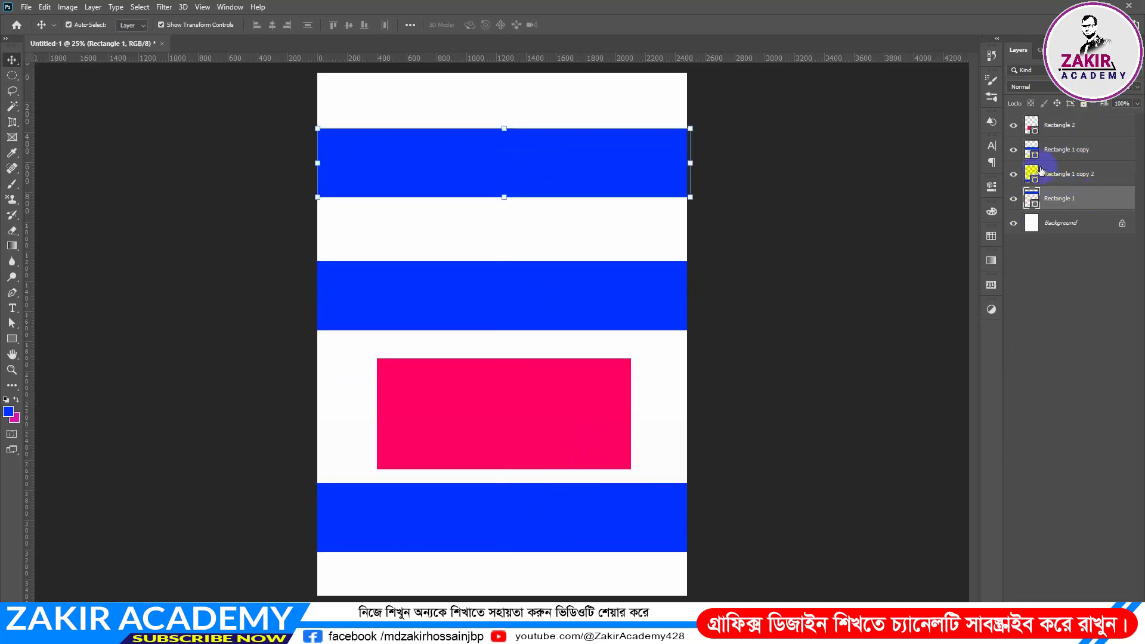
pyautogui.click(1014, 127)
pyautogui.click(1014, 126)
pyautogui.click(1014, 153)
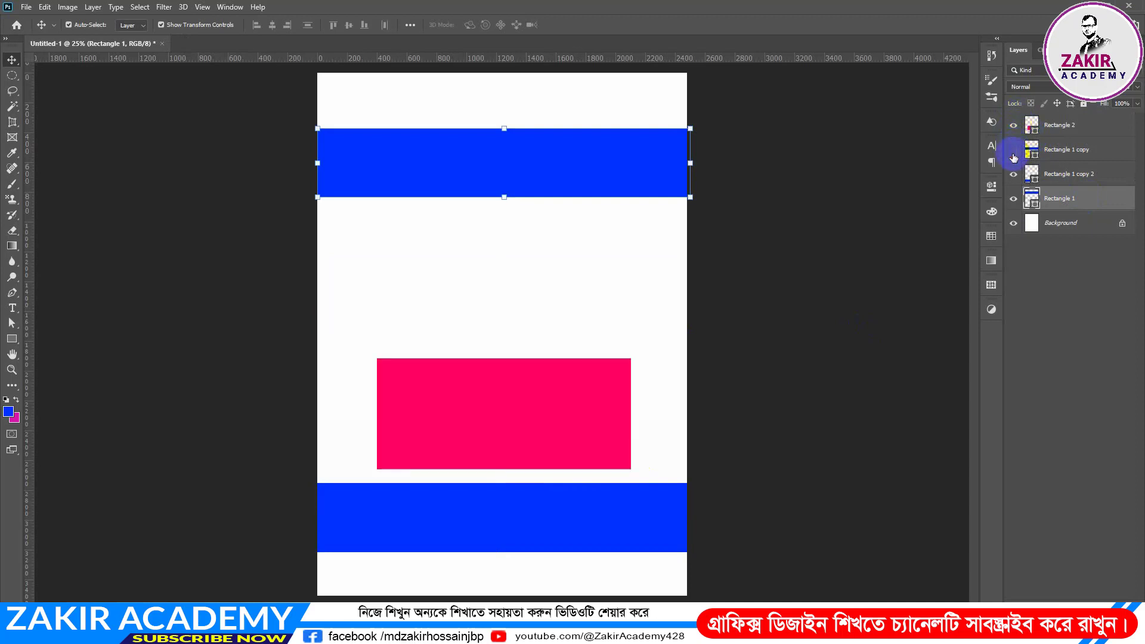
pyautogui.click(1014, 152)
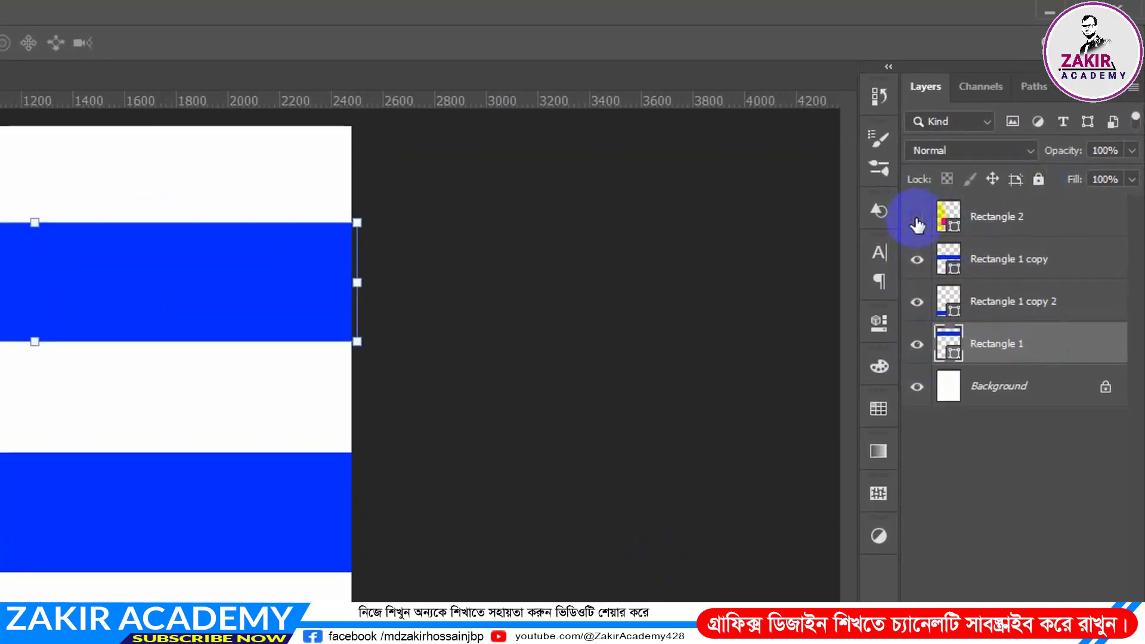
# Hide all layers one by one, from Rectangle 2 down to the Background.
pyautogui.click(1014, 134)
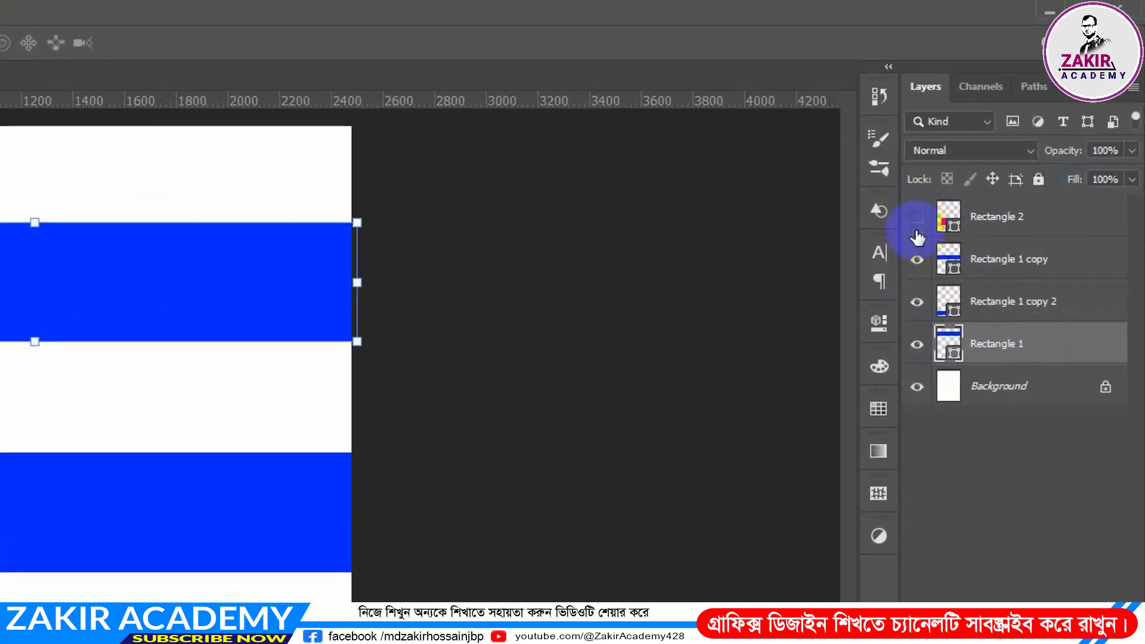
pyautogui.click(917, 259)
pyautogui.click(917, 301)
pyautogui.click(917, 344)
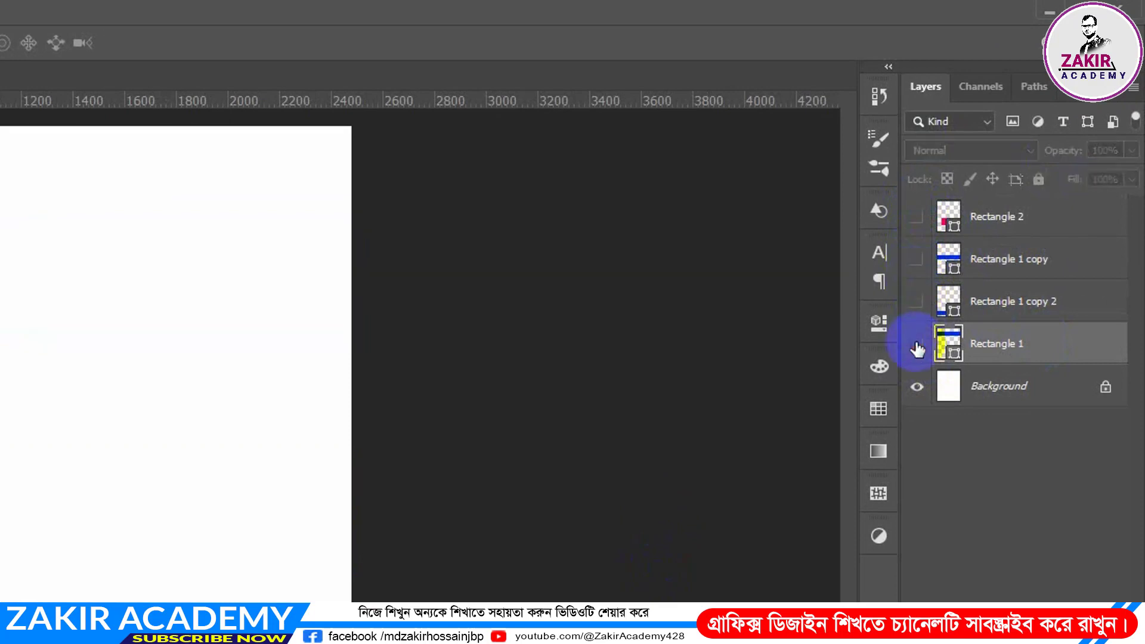
pyautogui.click(917, 386)
# Make all five layers visible again, from Rectangle 2 down to the Background.
pyautogui.click(917, 217)
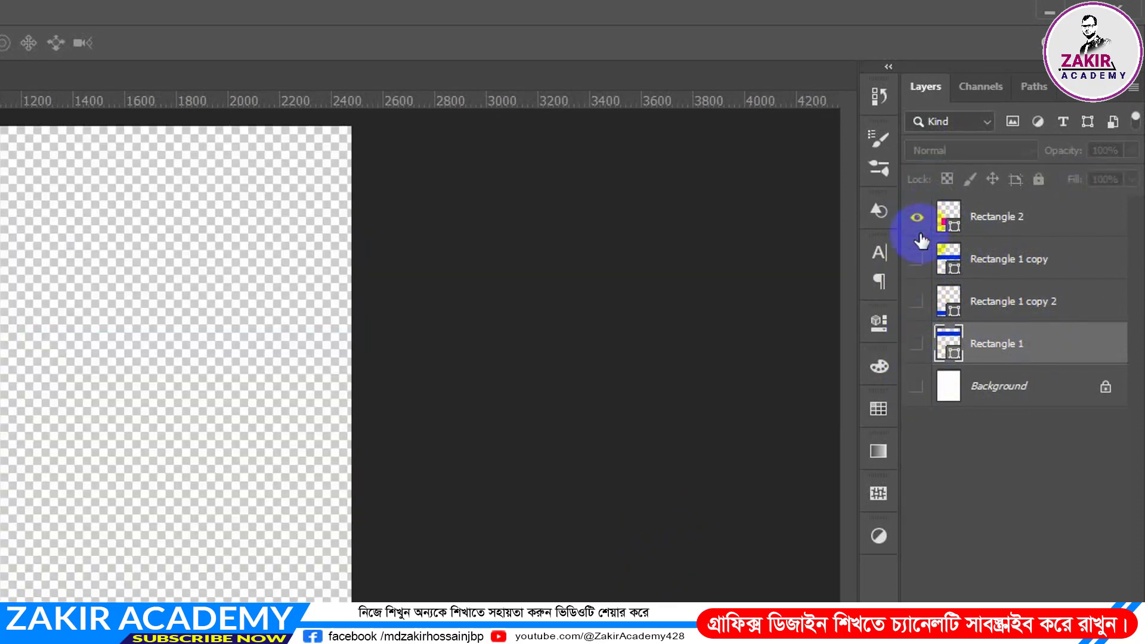
pyautogui.click(917, 259)
pyautogui.click(917, 301)
pyautogui.click(917, 344)
pyautogui.click(917, 386)
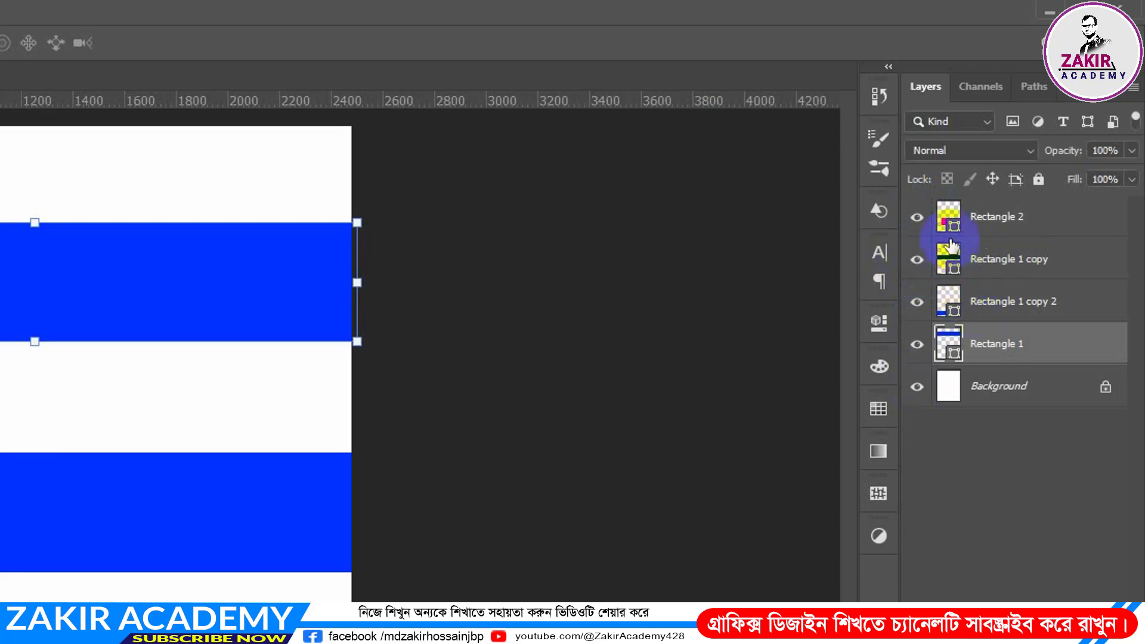
# Assign the green colour label to the three blue rectangle layers: Rectangle 1 copy, Rectangle 1 copy 2 and Rectangle 1.
pyautogui.click(985, 259)
pyautogui.click(984, 300)
pyautogui.click(984, 341)
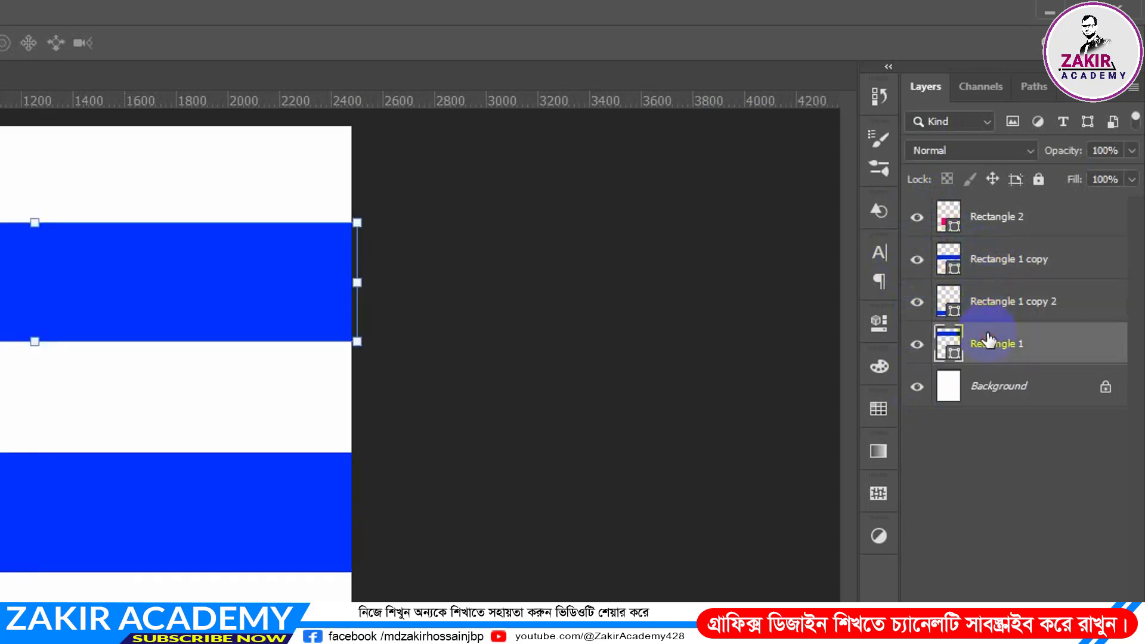
pyautogui.rightClick(912, 251)
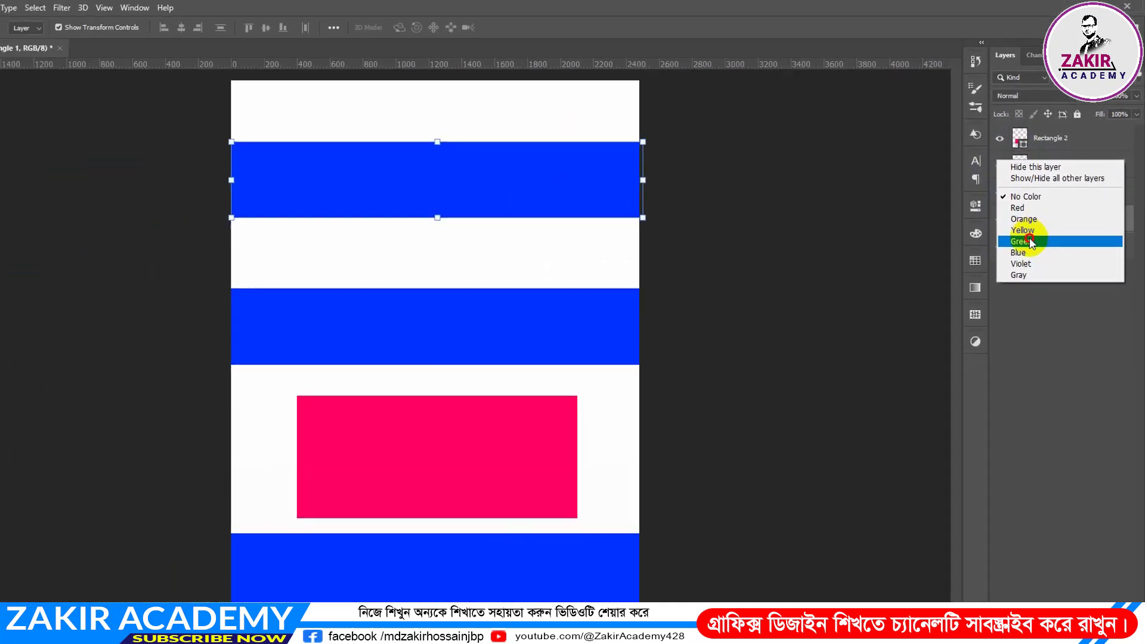
pyautogui.click(961, 360)
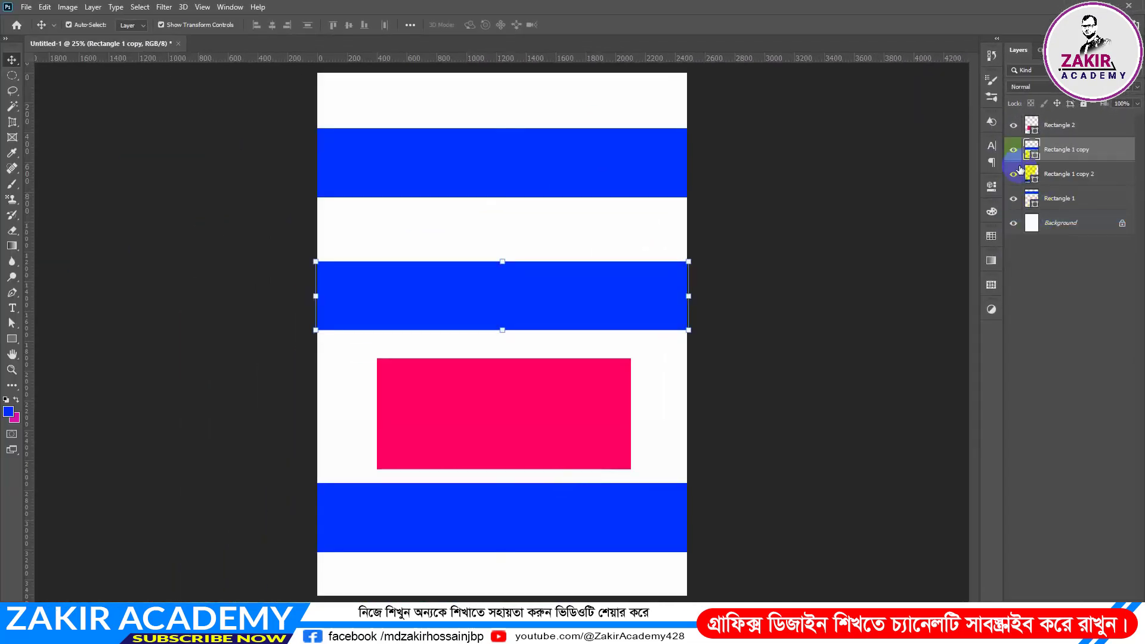
pyautogui.rightClick(922, 285)
pyautogui.click(1037, 244)
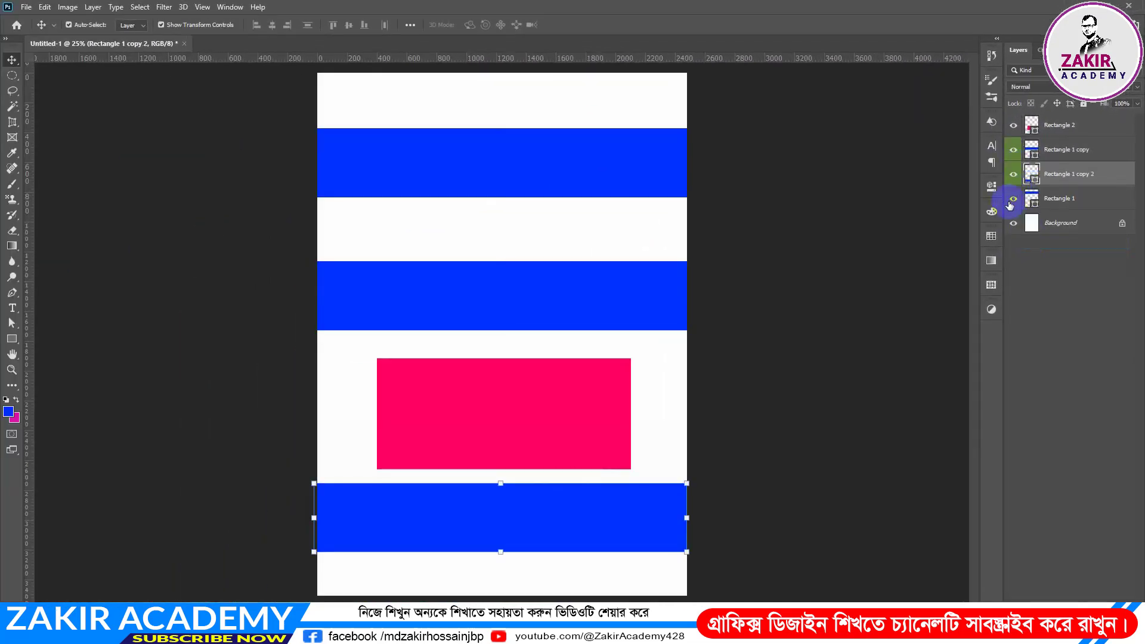
pyautogui.rightClick(1012, 203)
pyautogui.click(1031, 276)
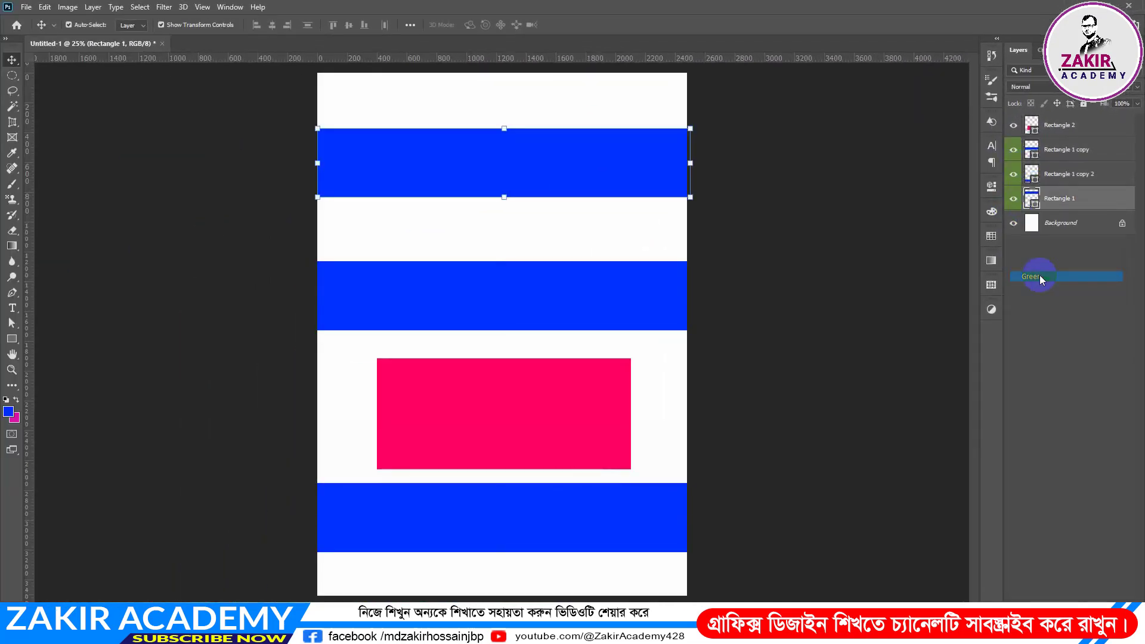
# Select the green-labelled layers in turn to examine which blue rectangle each one holds.
pyautogui.click(1075, 152)
pyautogui.click(1076, 177)
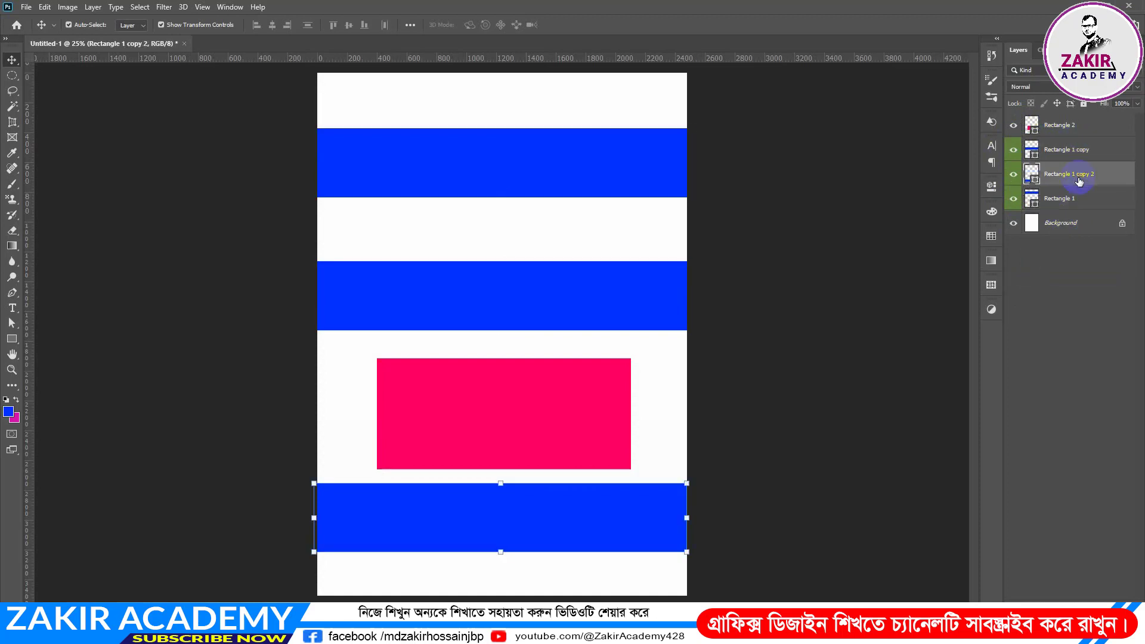
pyautogui.click(1078, 153)
pyautogui.click(1083, 195)
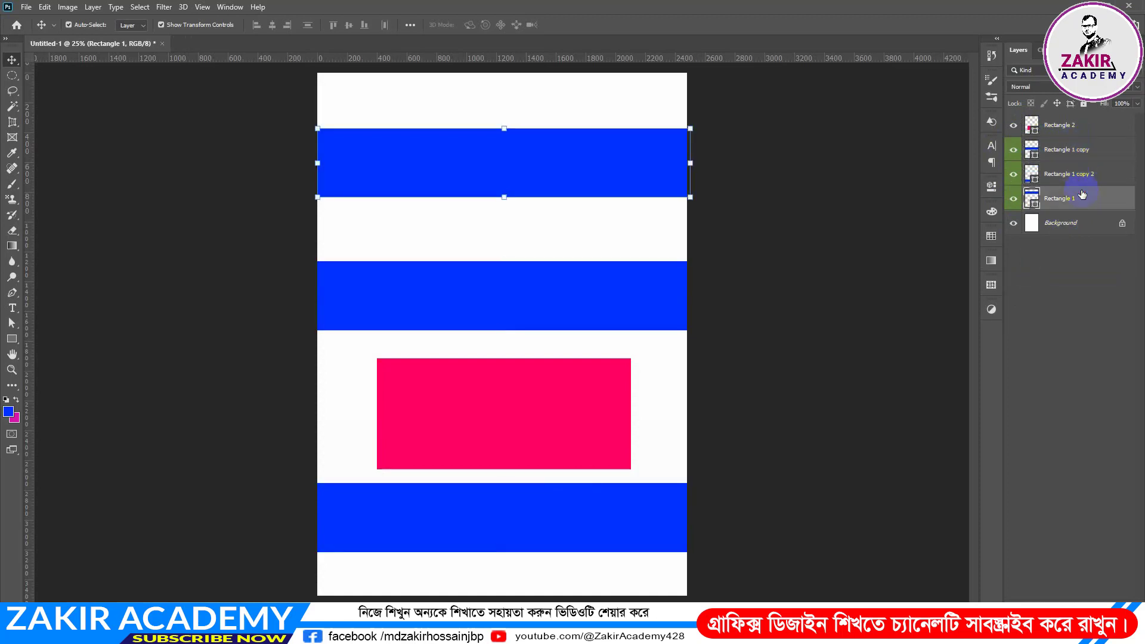
pyautogui.click(1088, 149)
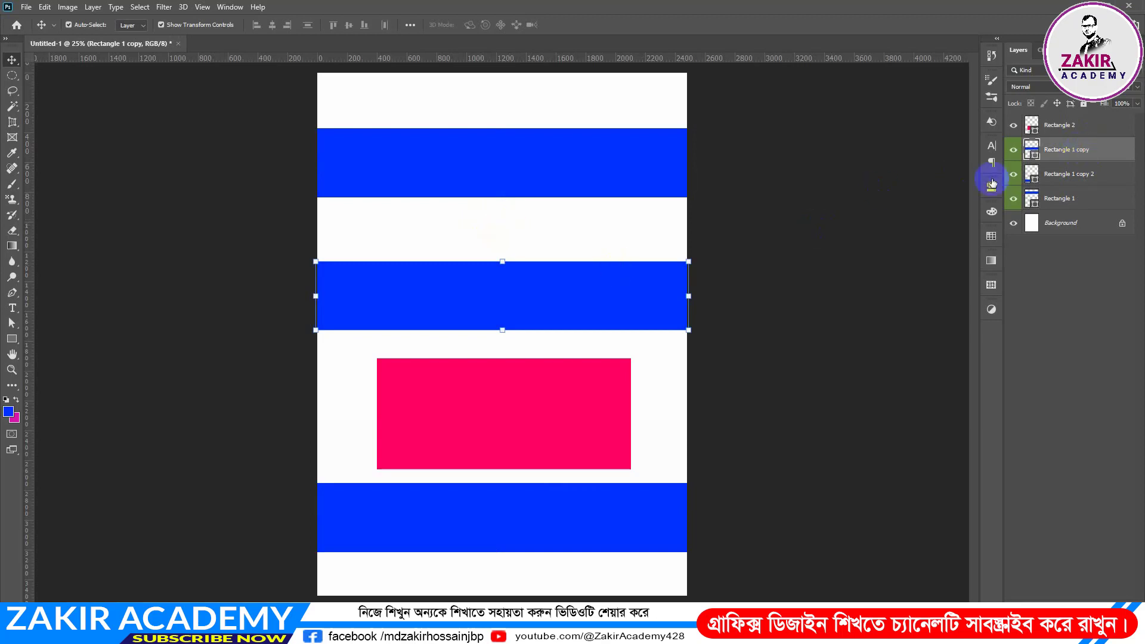
pyautogui.click(1084, 173)
pyautogui.click(1065, 199)
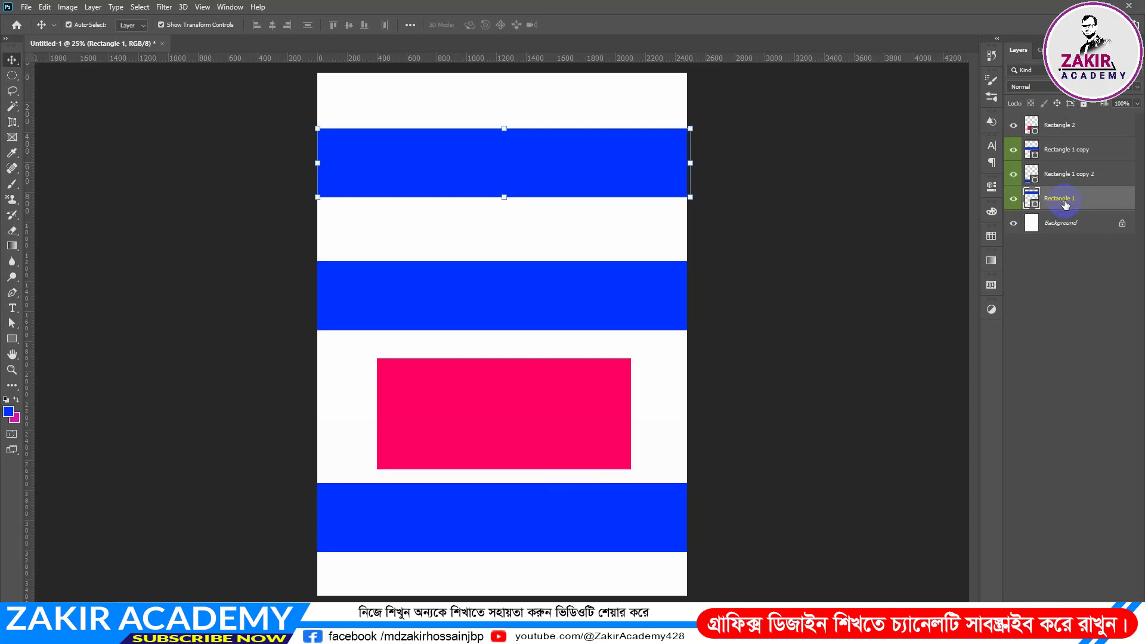
# Select all four rectangle layers, from Rectangle 2 to Rectangle 1, and delete them.
pyautogui.click(1072, 305)
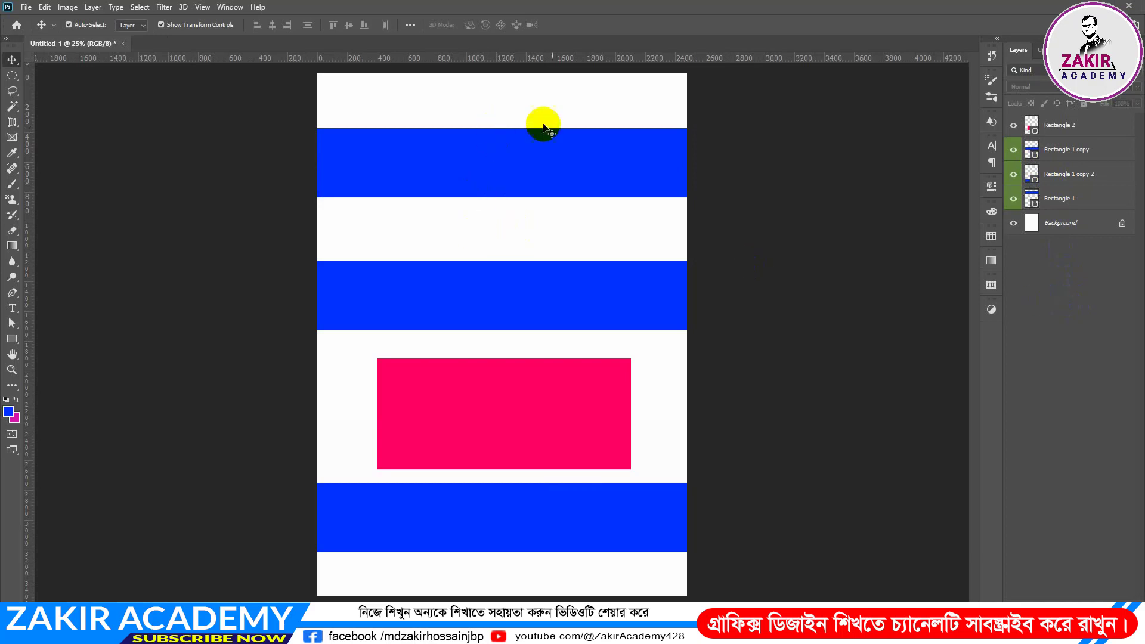
pyautogui.click(1060, 131)
pyautogui.keyDown('shift'); pyautogui.click(1085, 199); pyautogui.keyUp('shift')
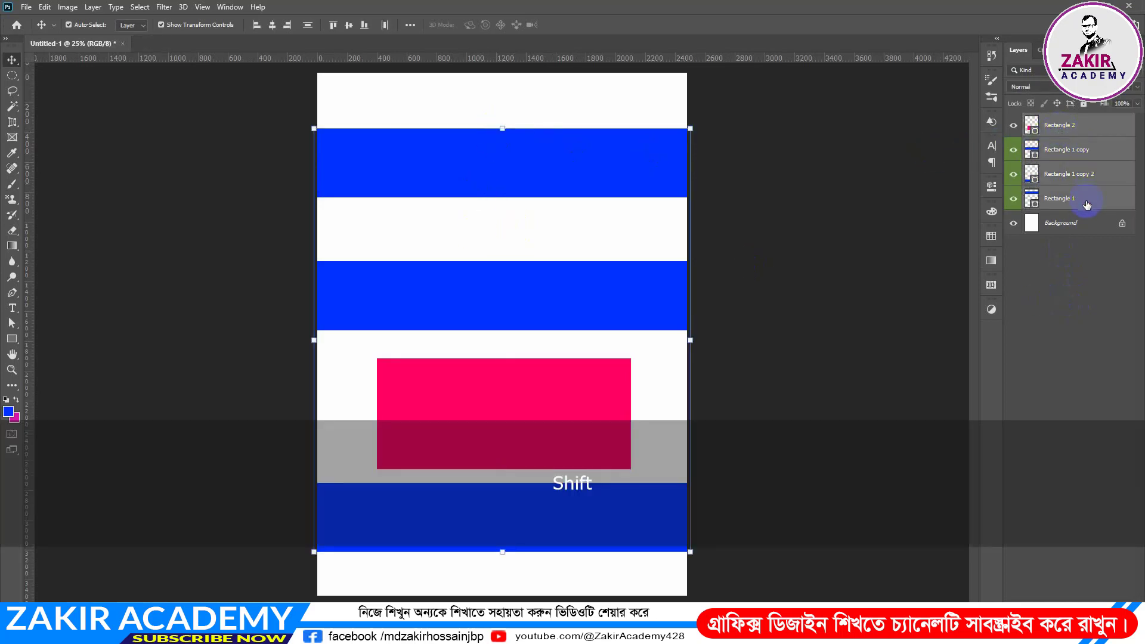
pyautogui.press('Delete')
# Activate the Type tool and set its font to Lato Bold.
pyautogui.scroll(2, 511, 252)
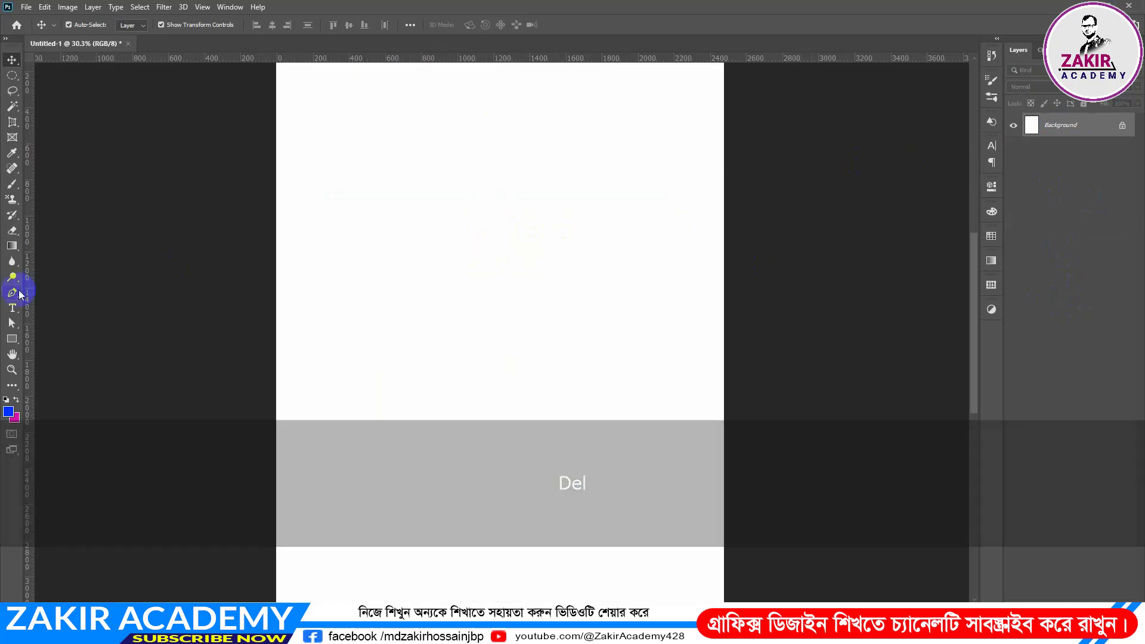
pyautogui.click(13, 308)
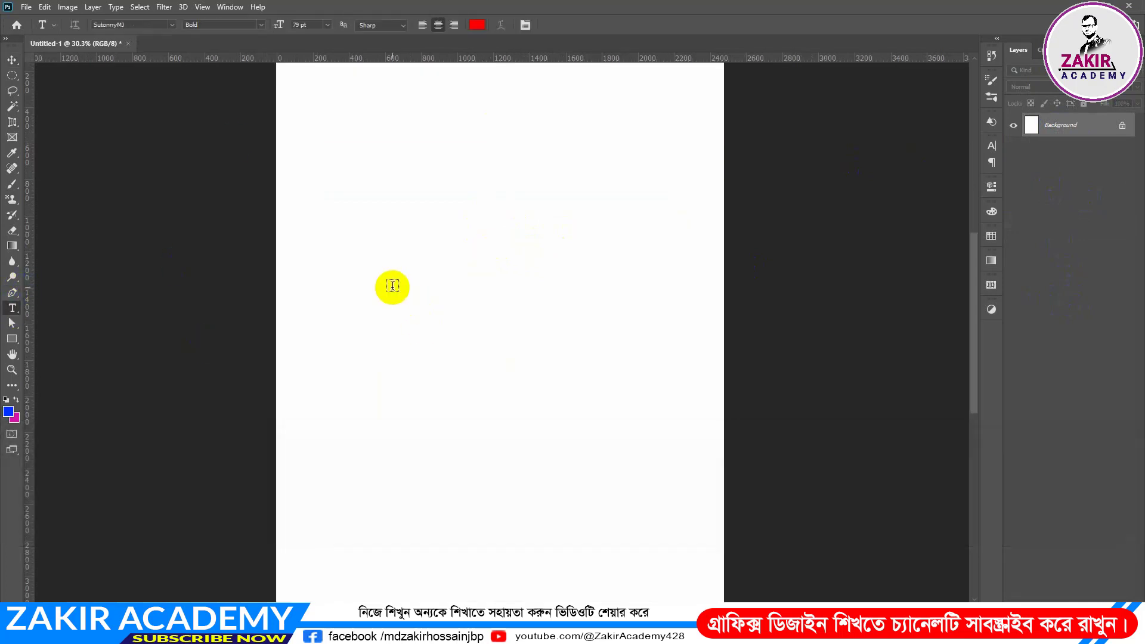
pyautogui.click(146, 24)
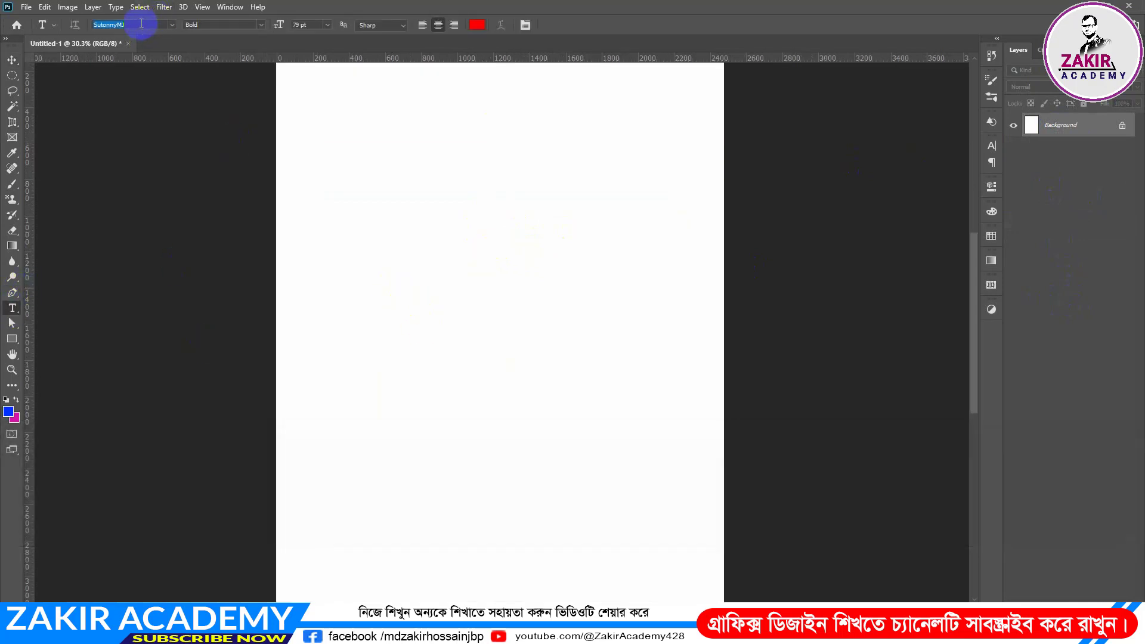
pyautogui.write('l')
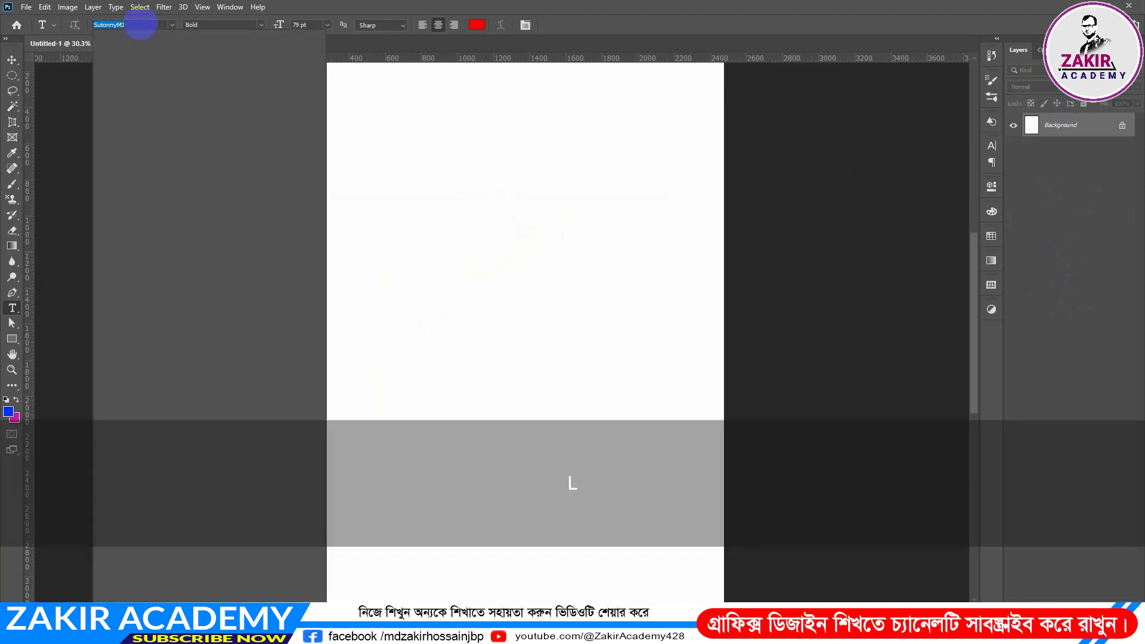
pyautogui.write('ato')
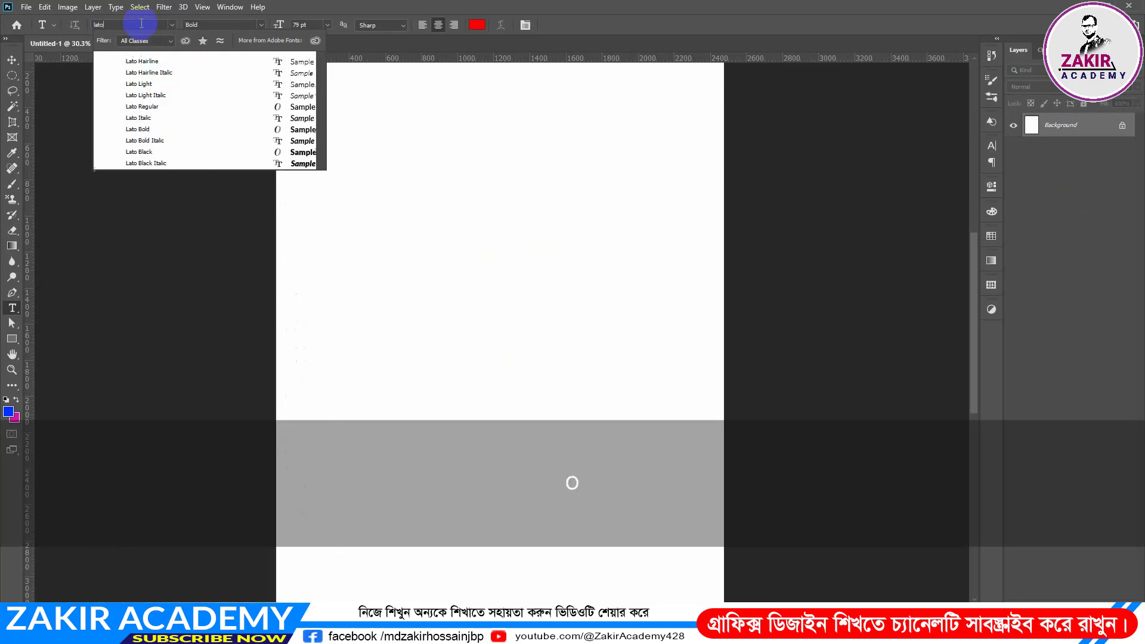
pyautogui.press('Down')
pyautogui.press('Down')
pyautogui.press('Down')
pyautogui.press('Down')
pyautogui.press('Down')
pyautogui.press('Down')
pyautogui.press('Down')
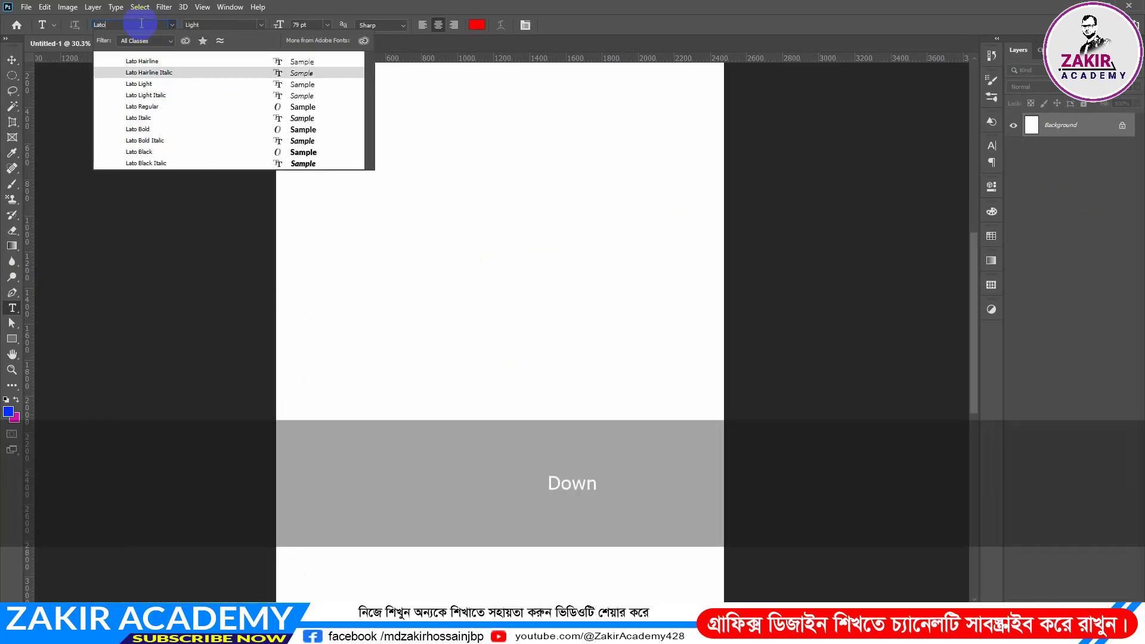
pyautogui.press('Return')
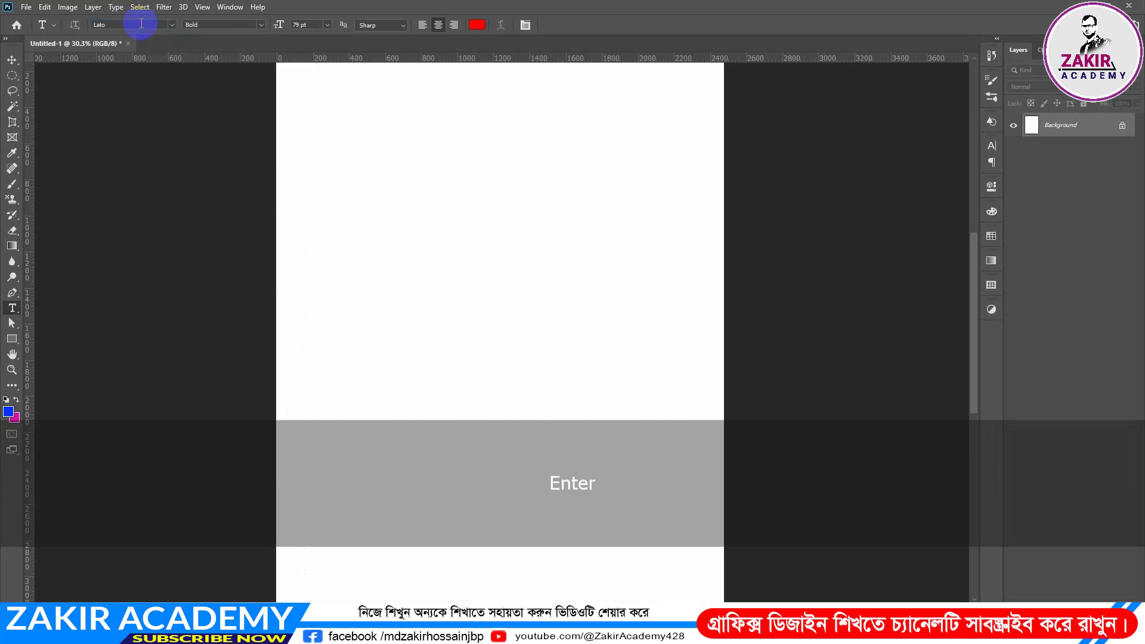
pyautogui.press('ctrl')
pyautogui.press('alt')
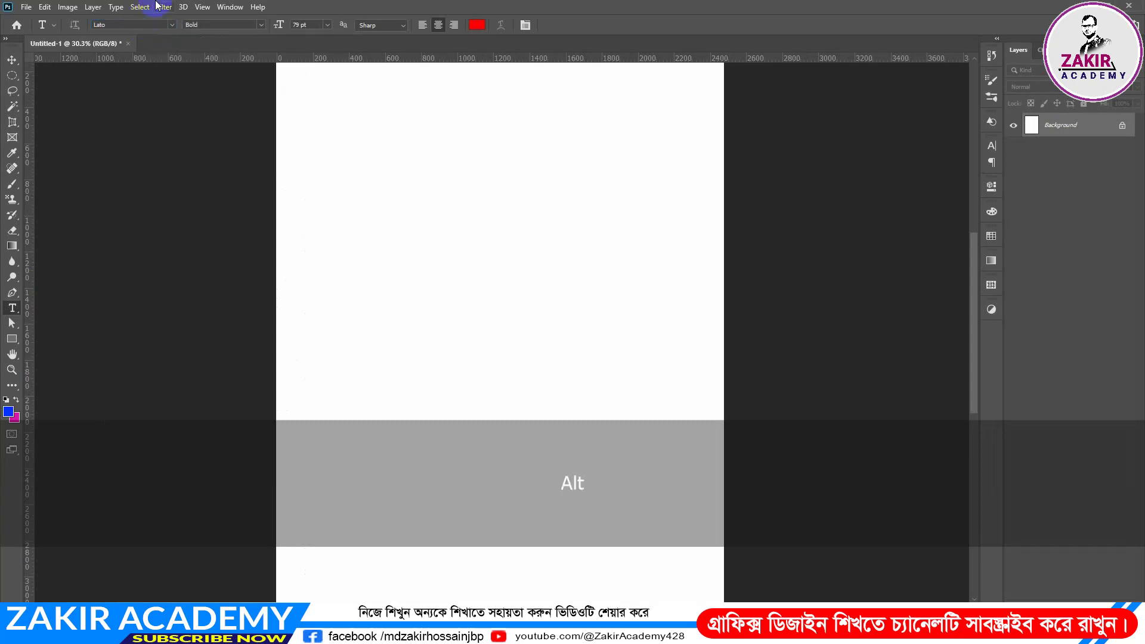
# Set the text colour to black, hex 000000.
pyautogui.click(476, 25)
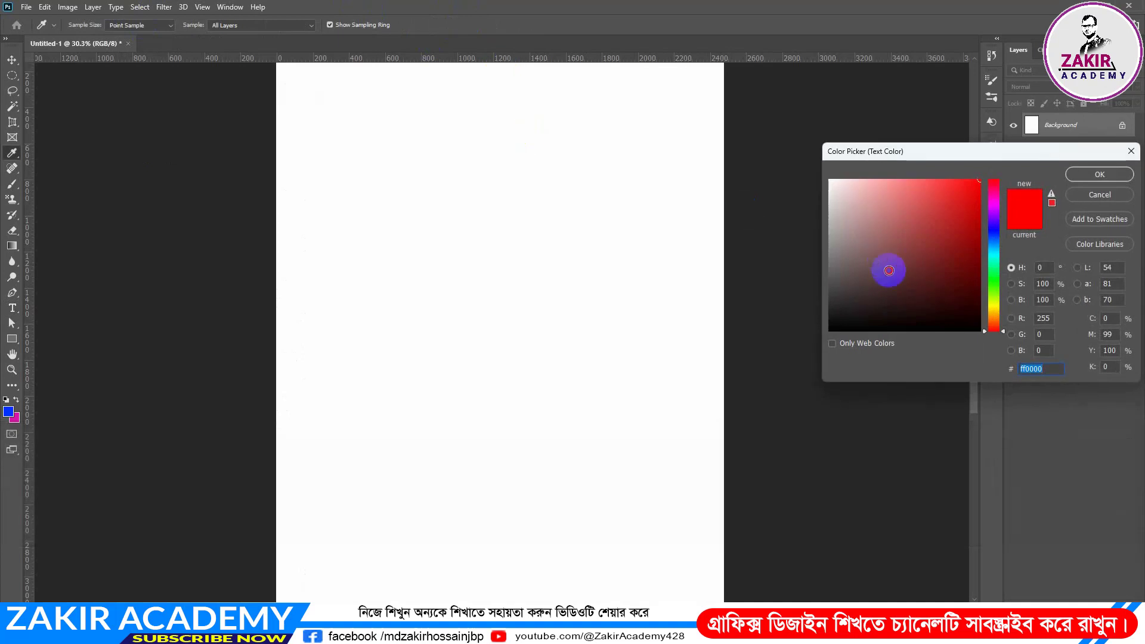
pyautogui.write('000000')
pyautogui.click(1098, 175)
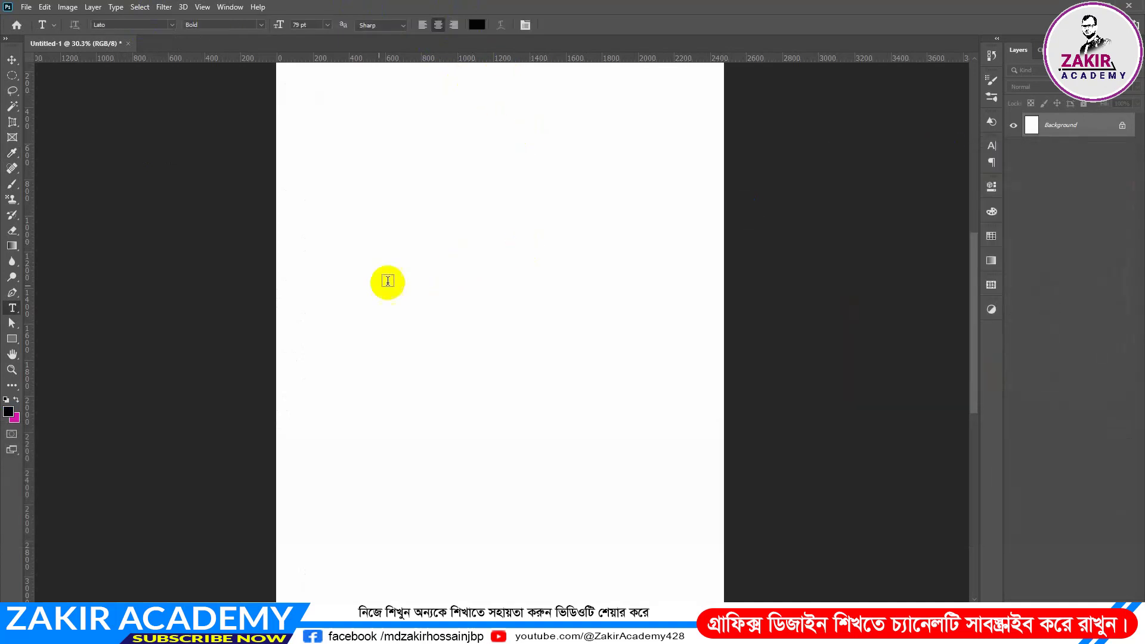
# Add a line of point text reading "Zakir Academy" on the blank page.
pyautogui.click(370, 287)
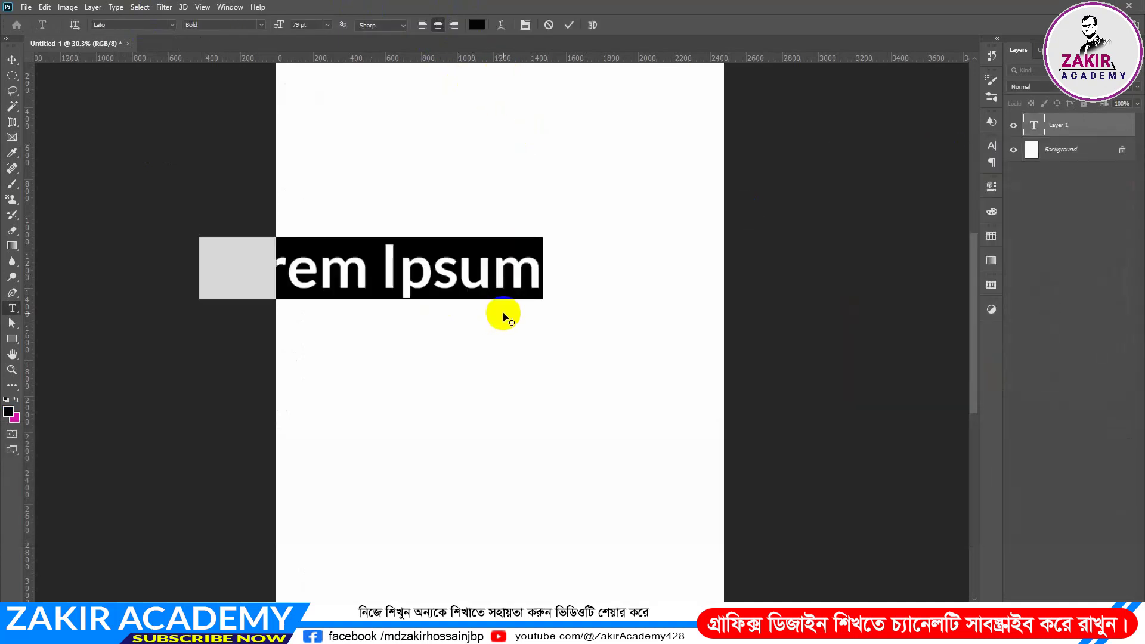
pyautogui.write('¨„')
pyautogui.press('BackSpace')
pyautogui.press('BackSpace')
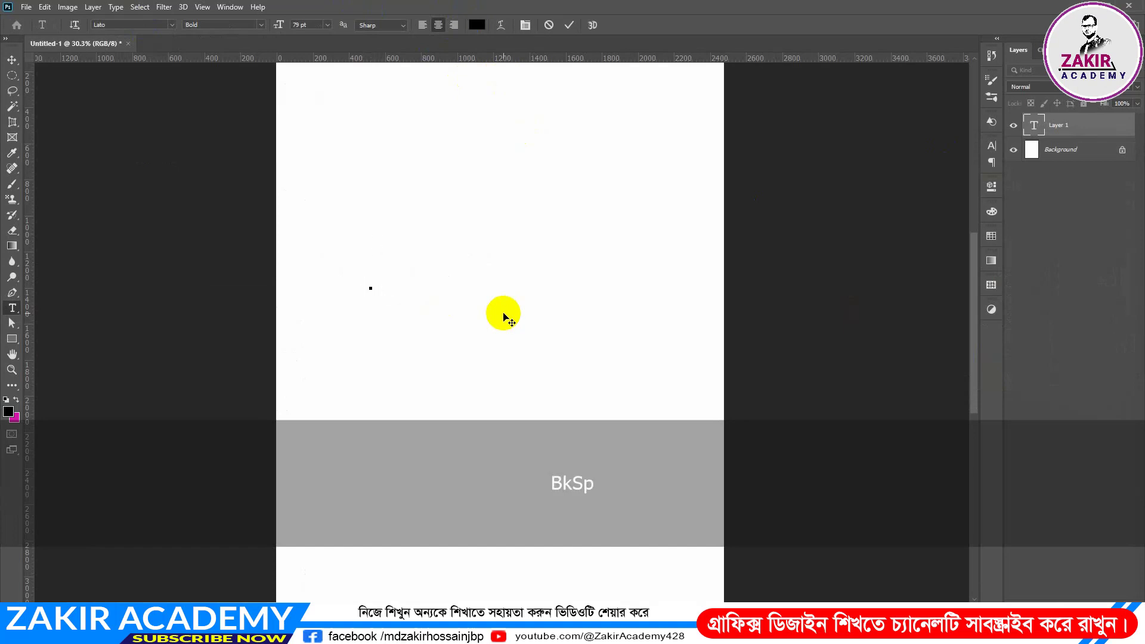
pyautogui.press('alt')
pyautogui.write('Zak')
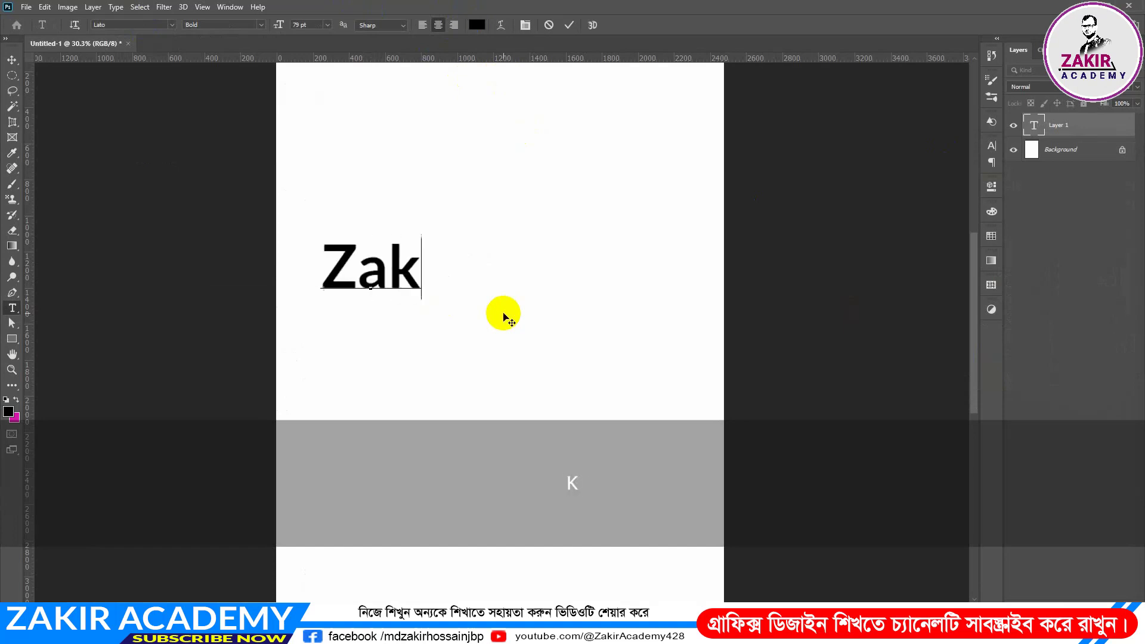
pyautogui.write('ir')
pyautogui.press('BackSpace')
pyautogui.write('ir ')
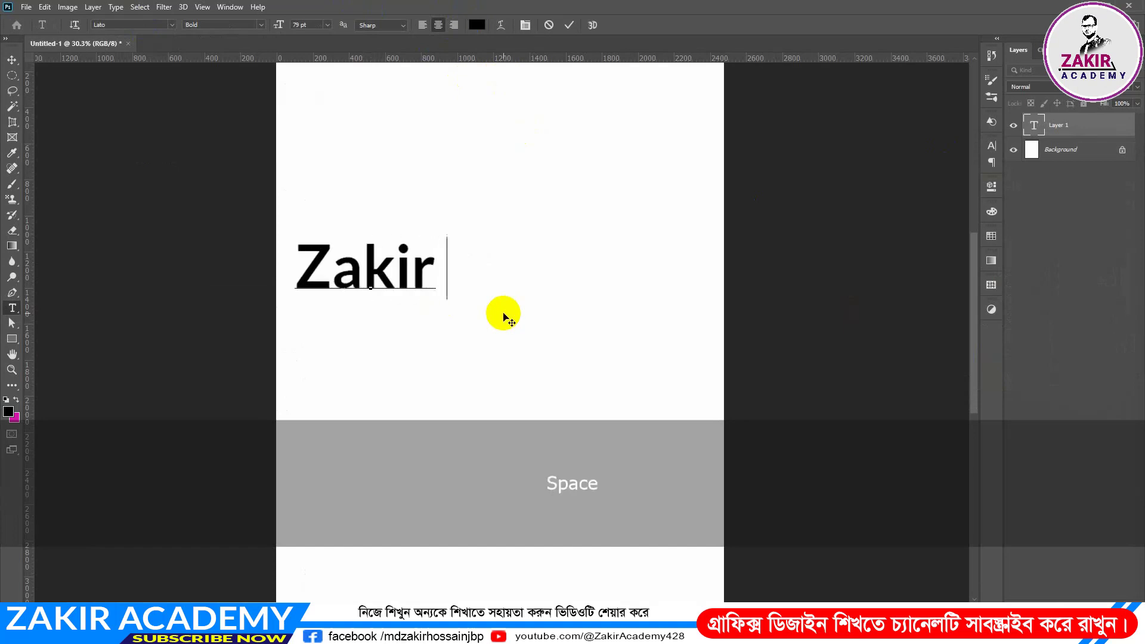
pyautogui.write('Academy')
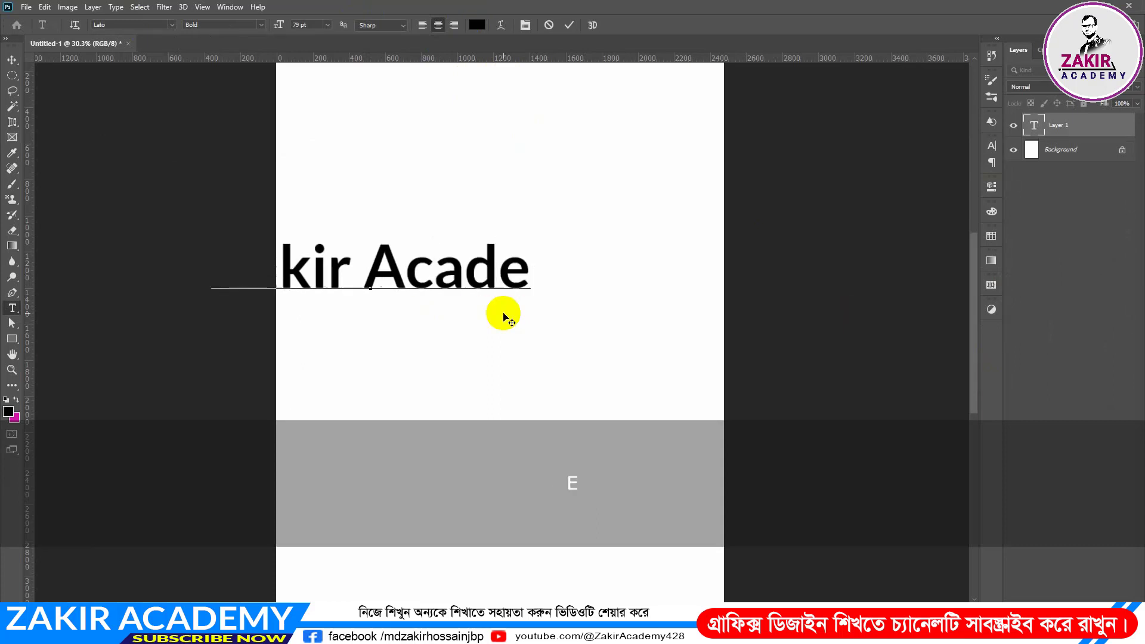
# Move the text so the whole line sits inside the page's width, in its upper part.
pyautogui.click(12, 60)
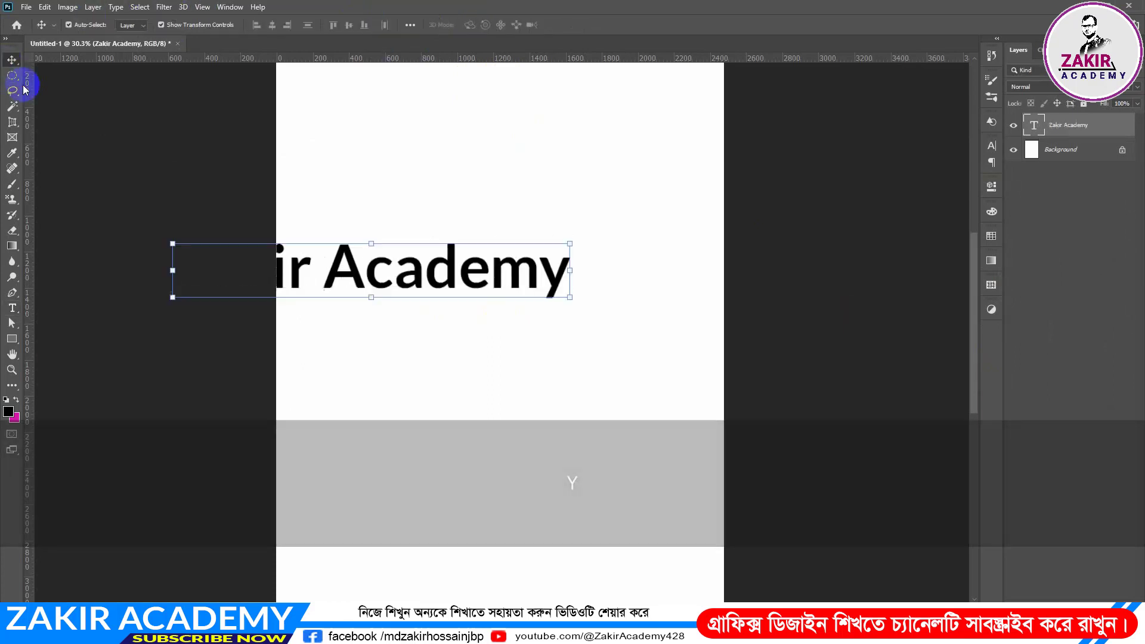
pyautogui.moveTo(541, 255); pyautogui.dragTo(597, 214)
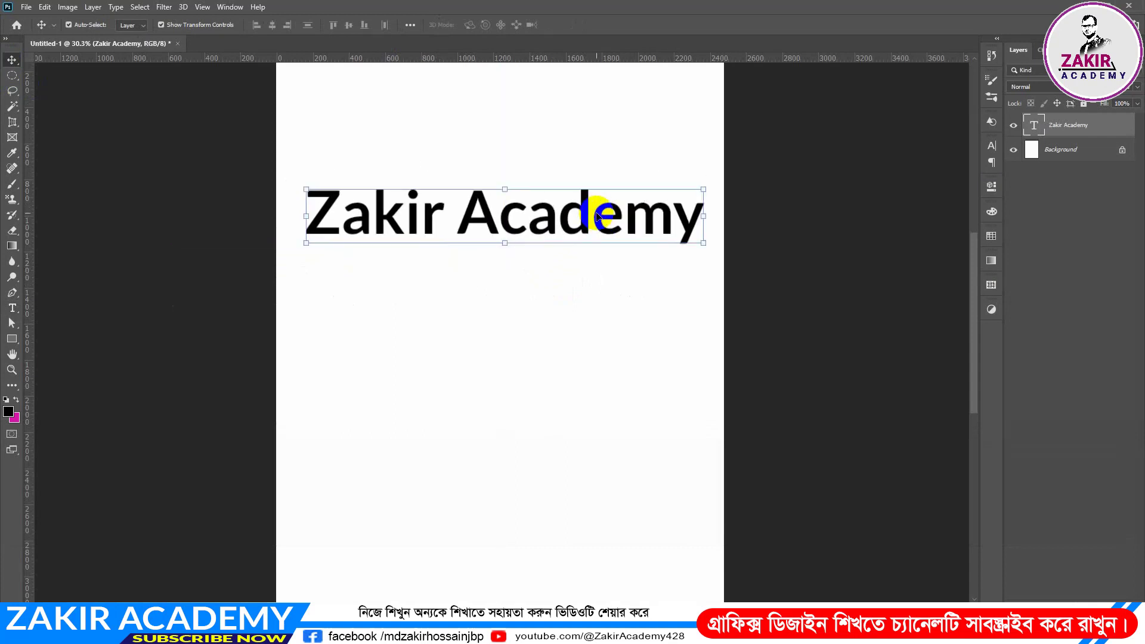
pyautogui.click(1099, 276)
pyautogui.click(639, 225)
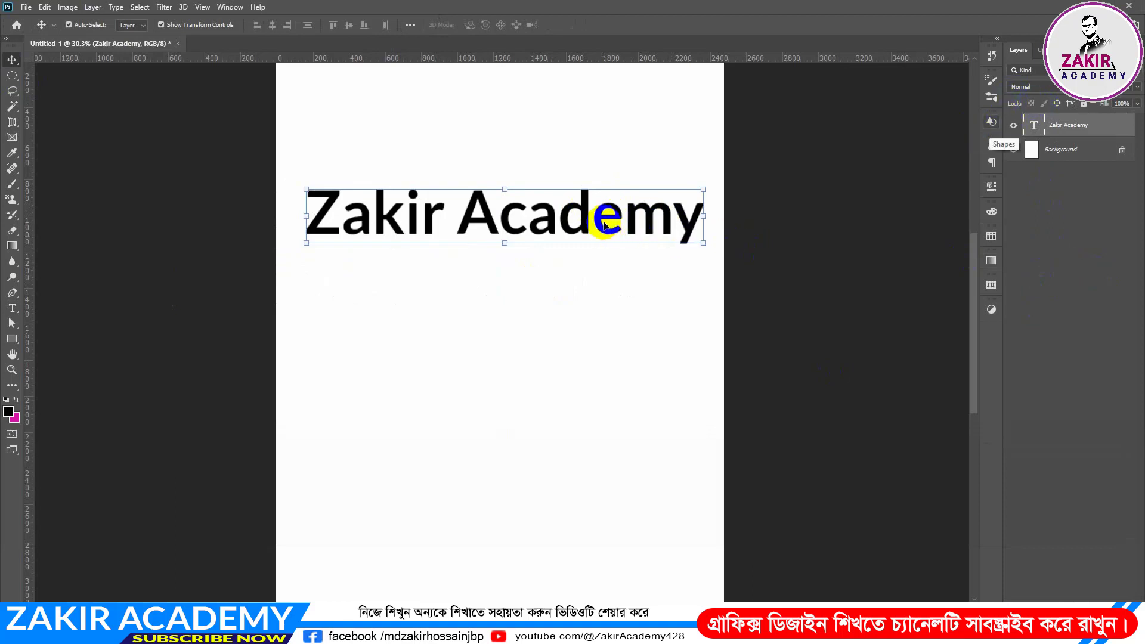
# Duplicate the text layer straight below the original and rasterize the copy's type.
pyautogui.press('alt')
pyautogui.moveTo(600, 227); pyautogui.dragTo(601, 330)
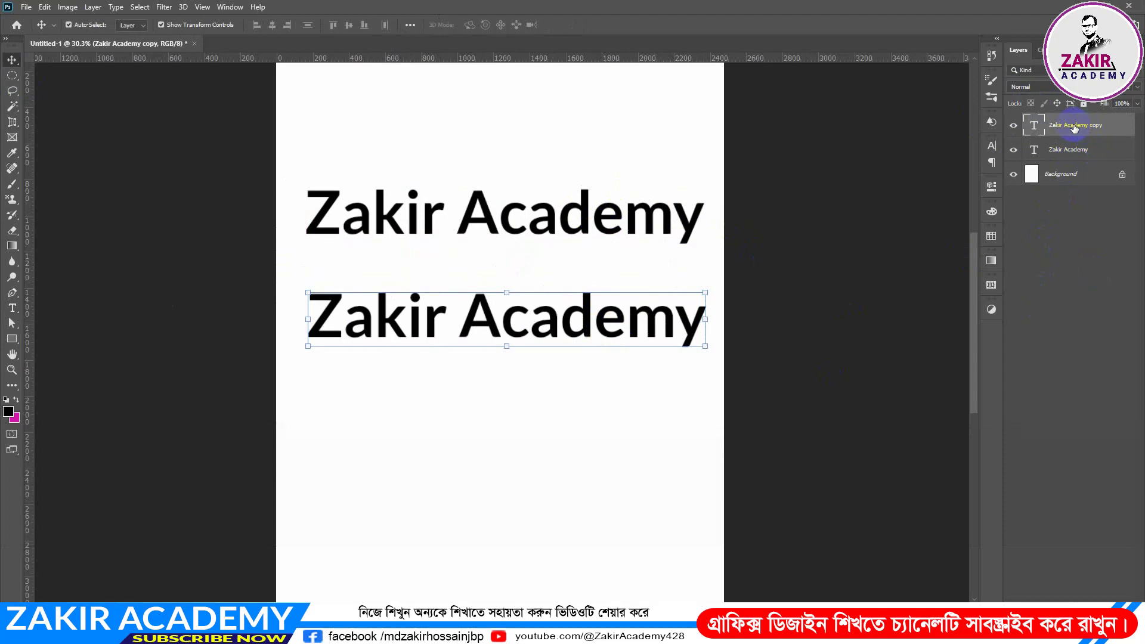
pyautogui.rightClick(1111, 128)
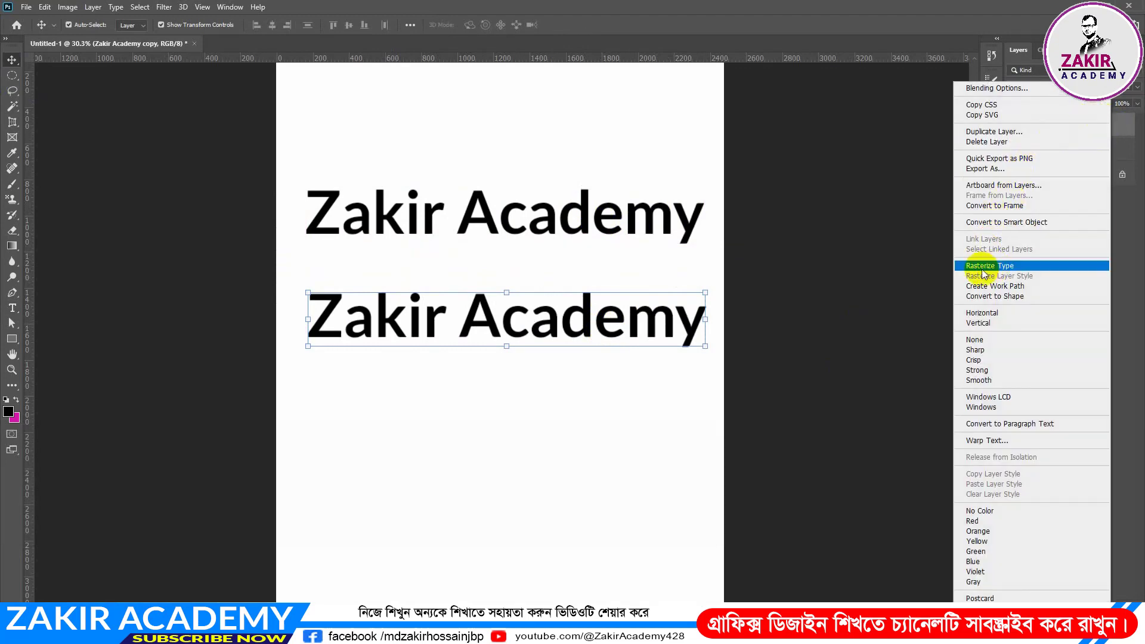
pyautogui.click(1001, 267)
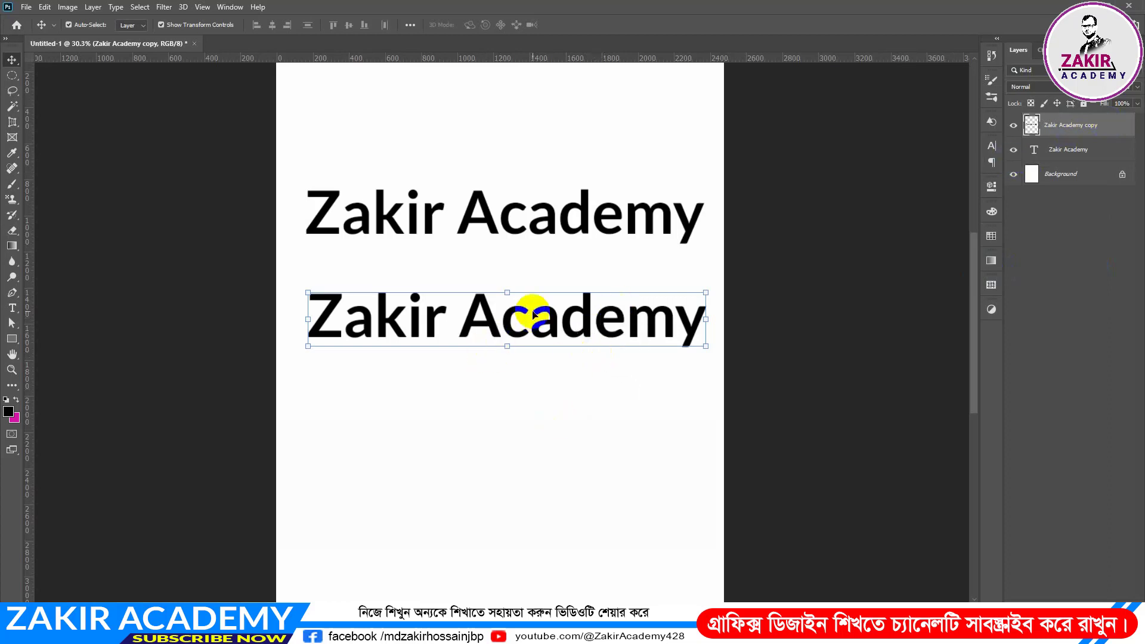
# Move the original text and its rasterized copy separately, align their left and right edges, and select the copy.
pyautogui.moveTo(518, 312)
pyautogui.mouseDown()
pyautogui.moveTo(500, 366)
pyautogui.moveTo(521, 313)
pyautogui.mouseUp()
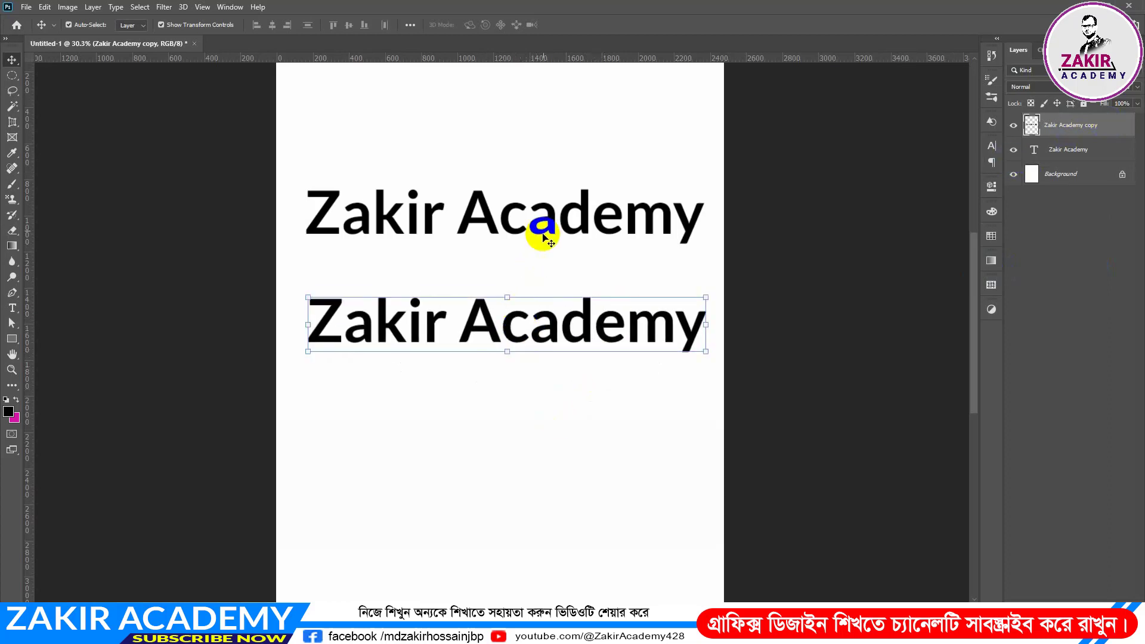
pyautogui.moveTo(540, 229); pyautogui.dragTo(547, 182)
pyautogui.click(554, 322)
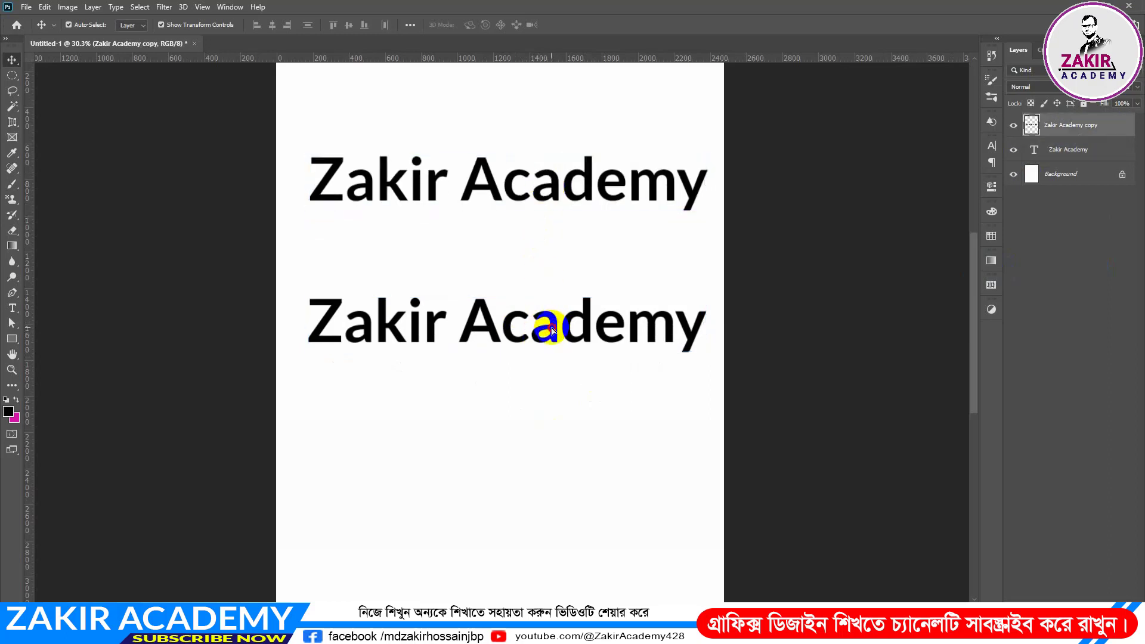
pyautogui.moveTo(552, 328); pyautogui.dragTo(554, 316)
pyautogui.moveTo(578, 216); pyautogui.dragTo(577, 227)
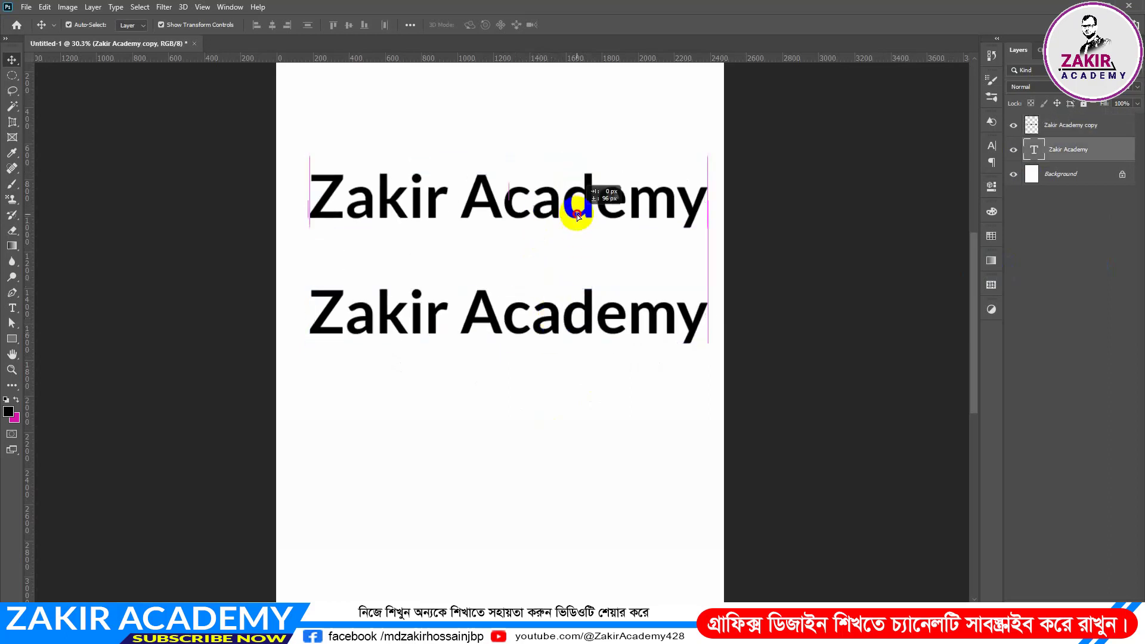
pyautogui.click(591, 316)
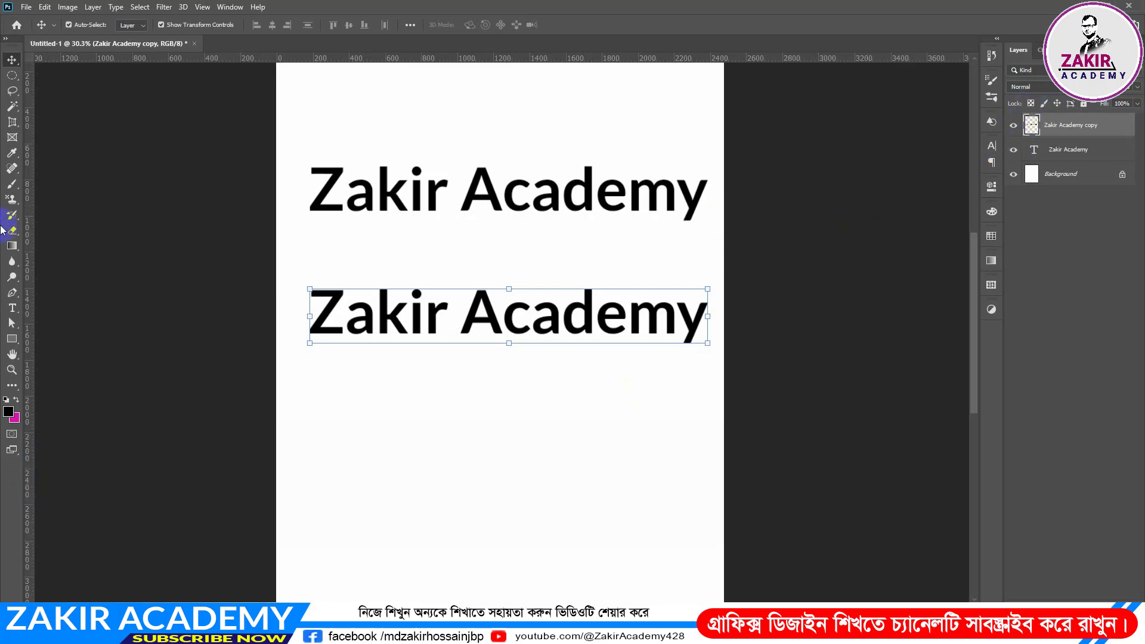
# Swap the foreground colour to magenta and paint three freehand Brush strokes across and below the text on the rasterized copy layer.
pyautogui.click(11, 184)
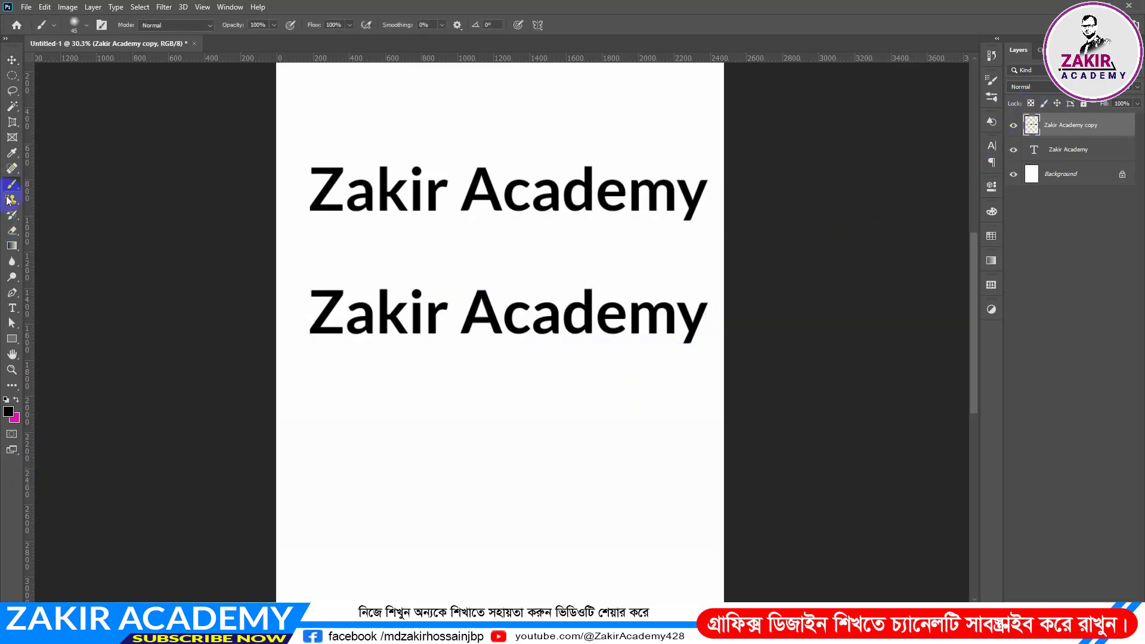
pyautogui.click(17, 399)
pyautogui.moveTo(448, 388)
pyautogui.mouseDown()
pyautogui.moveTo(446, 418)
pyautogui.moveTo(599, 422)
pyautogui.mouseUp()
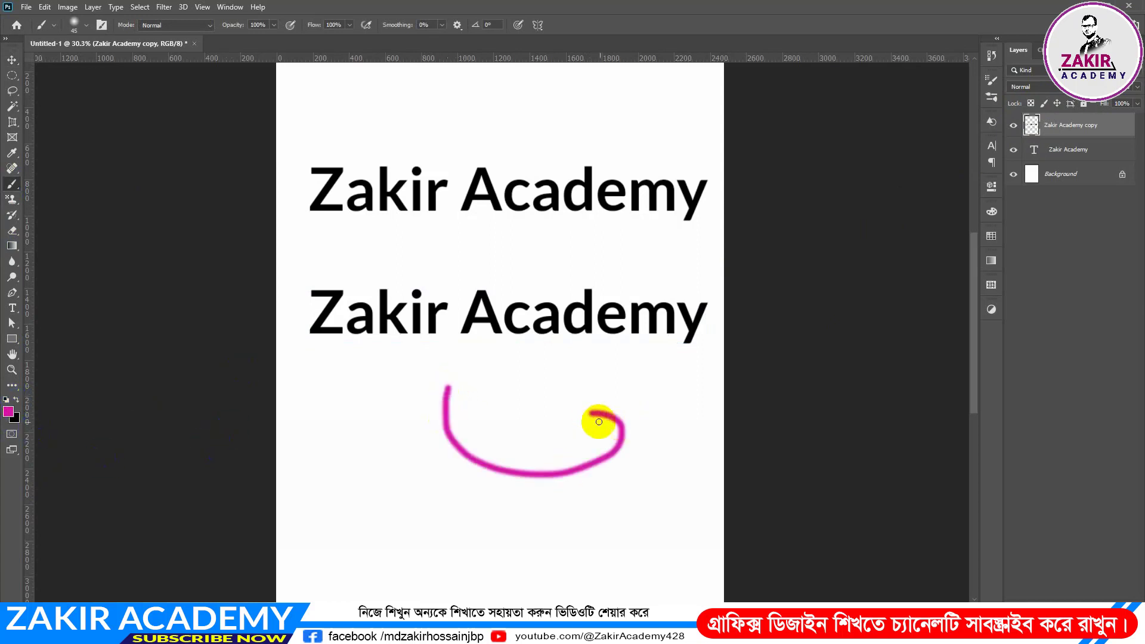
pyautogui.moveTo(637, 153)
pyautogui.mouseDown()
pyautogui.moveTo(536, 226)
pyautogui.moveTo(572, 324)
pyautogui.moveTo(447, 442)
pyautogui.mouseUp()
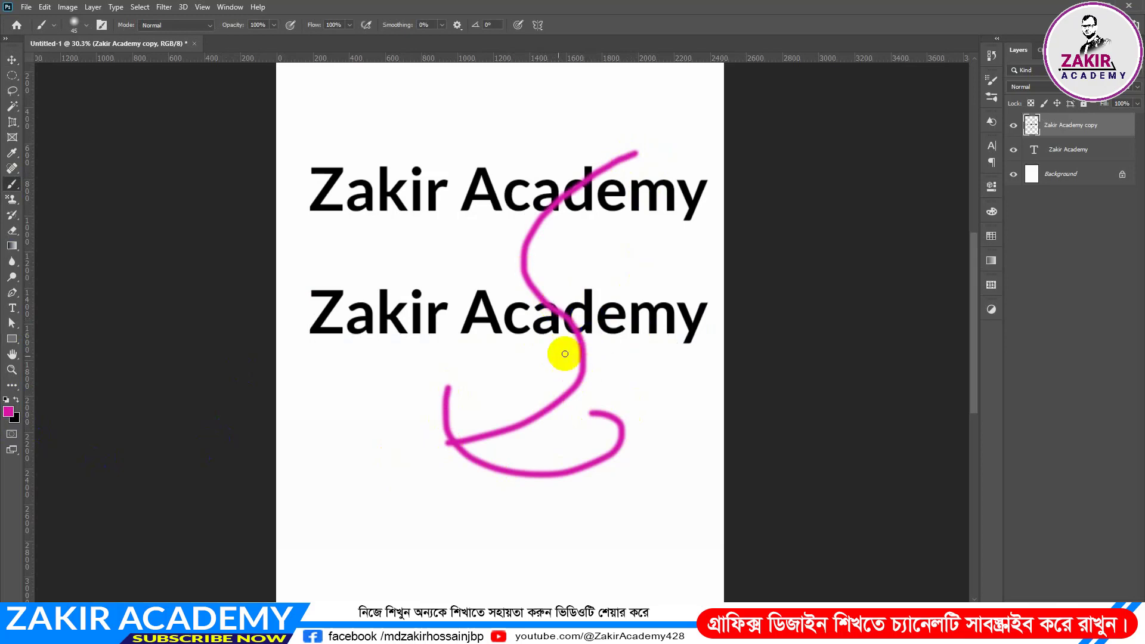
pyautogui.moveTo(484, 278); pyautogui.dragTo(462, 363)
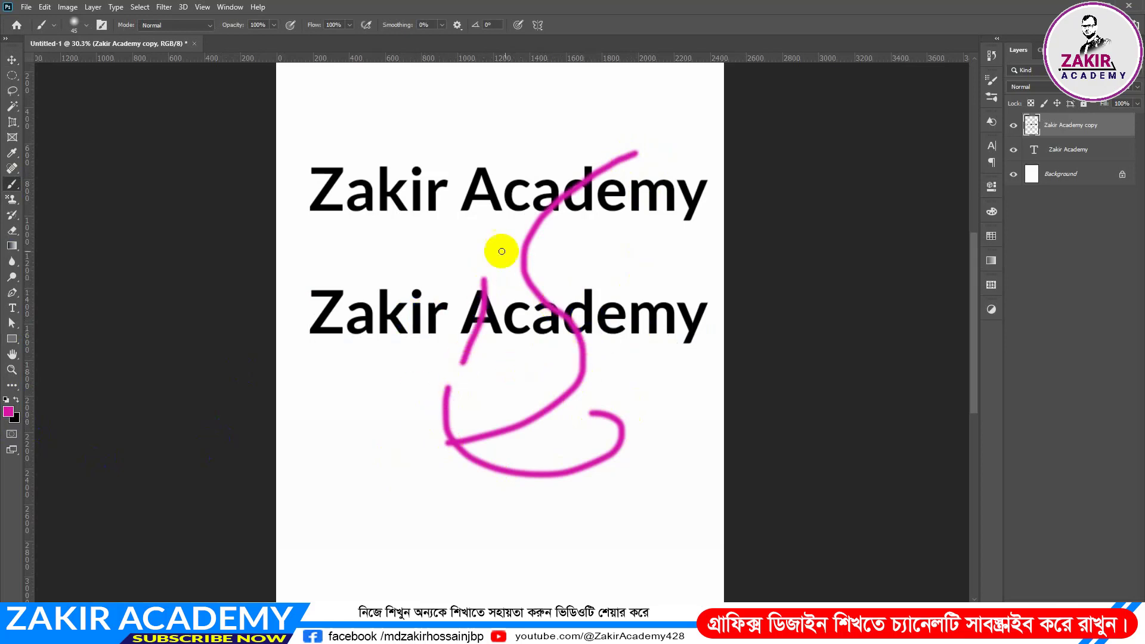
# Lock the copy layer's transparent pixels and brush magenta strokes over the letters of the lower text.
pyautogui.click(1031, 104)
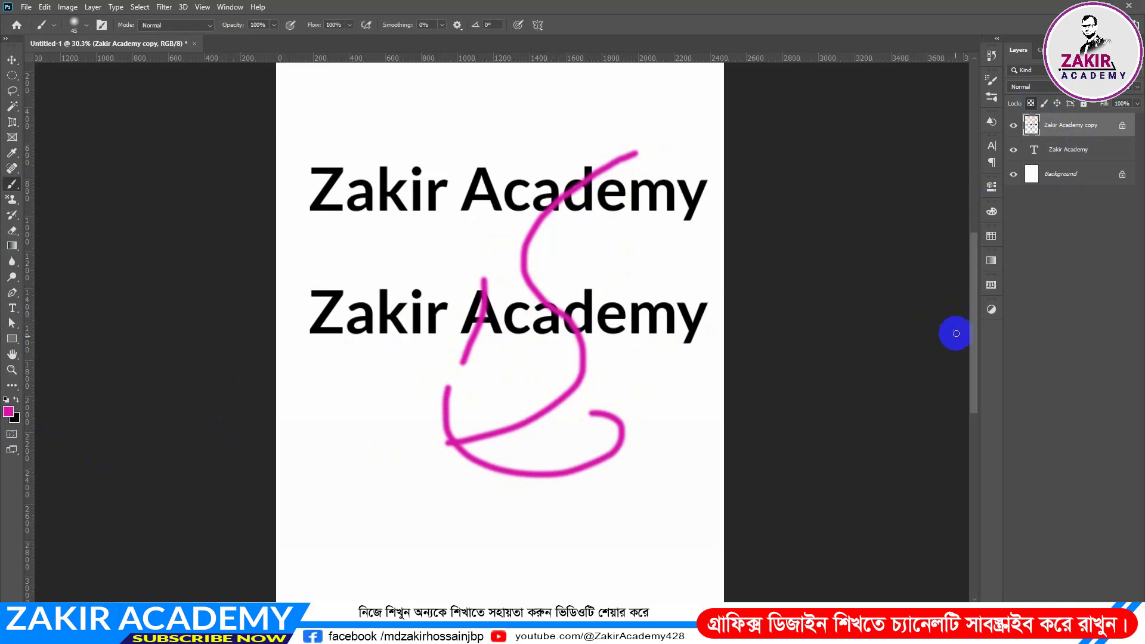
pyautogui.moveTo(340, 258); pyautogui.dragTo(294, 361)
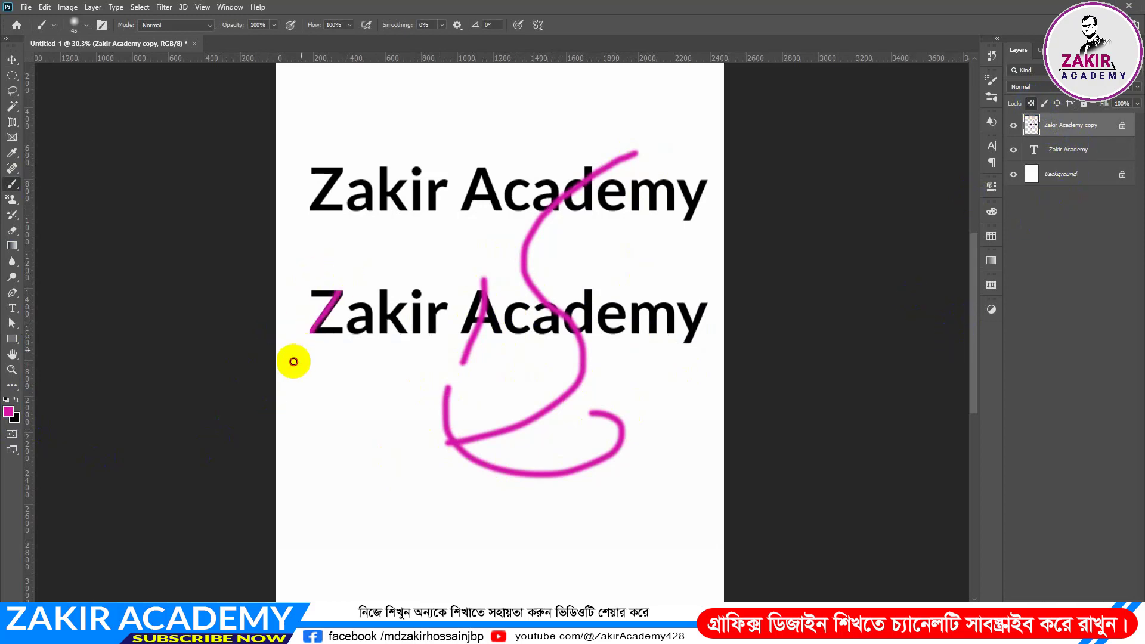
pyautogui.moveTo(366, 263)
pyautogui.mouseDown()
pyautogui.moveTo(383, 396)
pyautogui.moveTo(350, 453)
pyautogui.mouseUp()
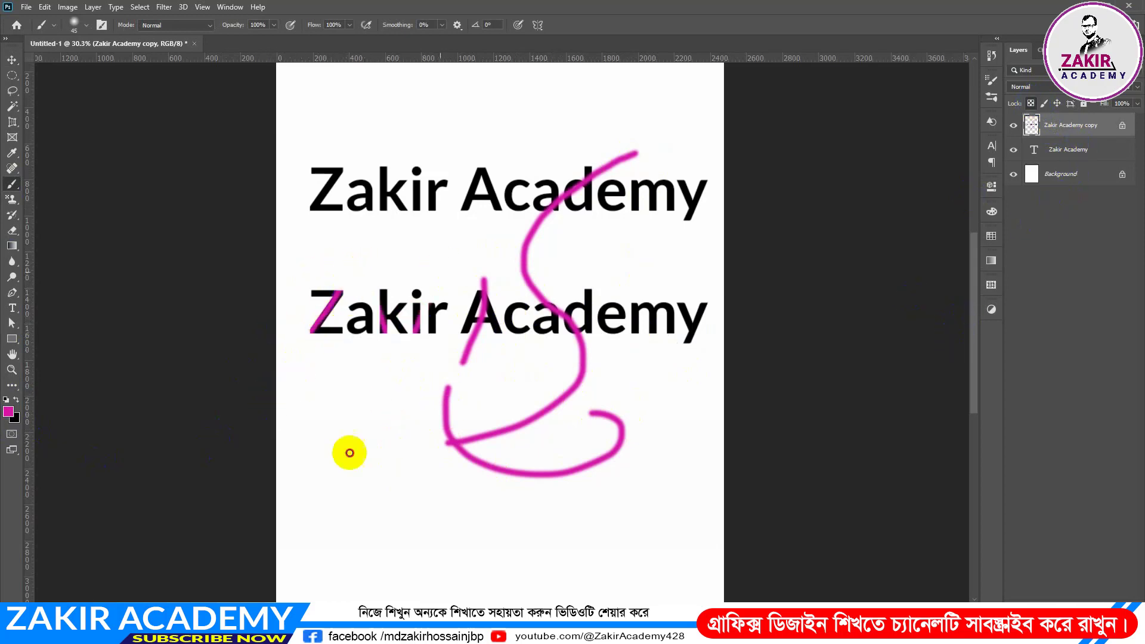
pyautogui.moveTo(634, 322)
pyautogui.mouseDown()
pyautogui.moveTo(689, 381)
pyautogui.moveTo(691, 278)
pyautogui.moveTo(652, 419)
pyautogui.mouseUp()
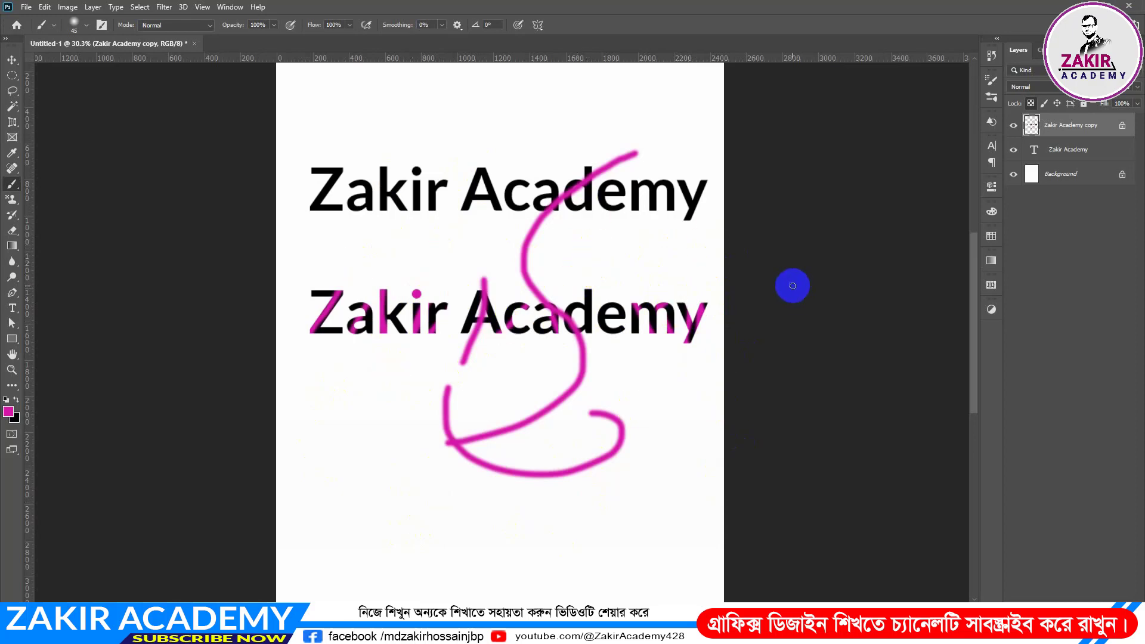
# Unlock the copy layer's transparent pixels and paint two long magenta strokes down across both text lines.
pyautogui.click(1032, 105)
pyautogui.moveTo(408, 141)
pyautogui.mouseDown()
pyautogui.moveTo(363, 251)
pyautogui.moveTo(353, 483)
pyautogui.mouseUp()
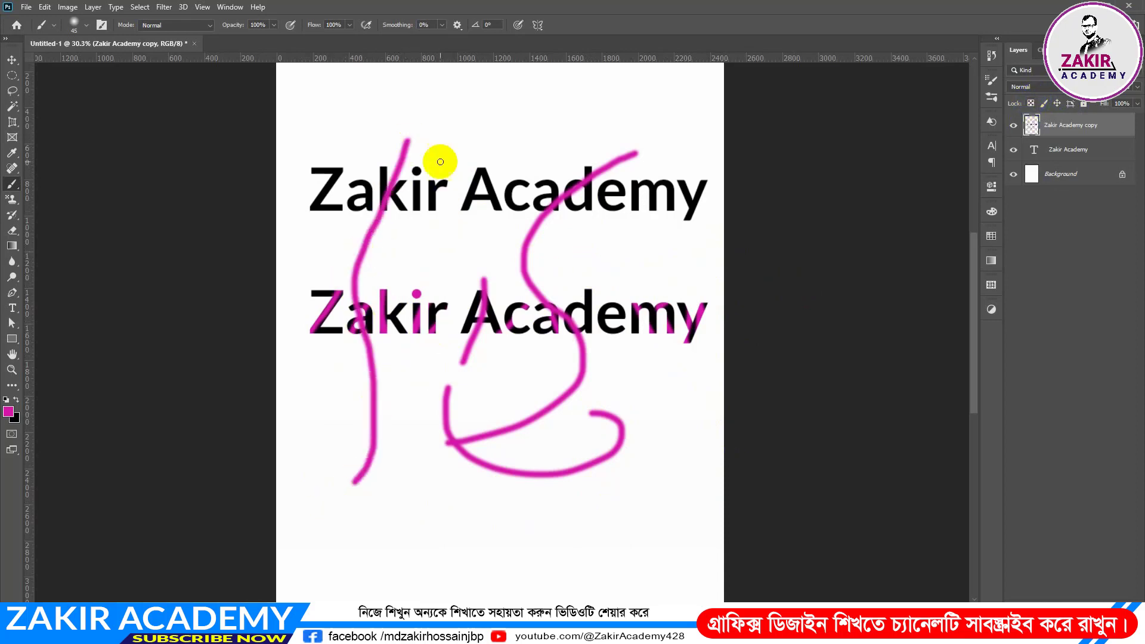
pyautogui.moveTo(440, 162); pyautogui.dragTo(403, 457)
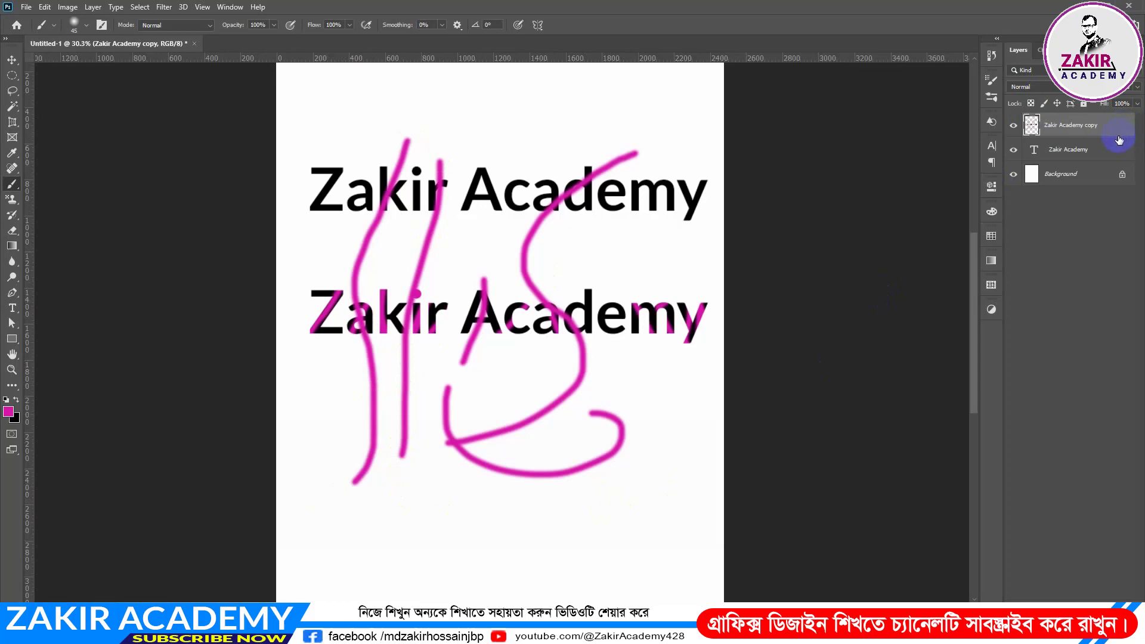
# Delete the painted copy layer and move the remaining text slightly higher on the page.
pyautogui.press('Delete')
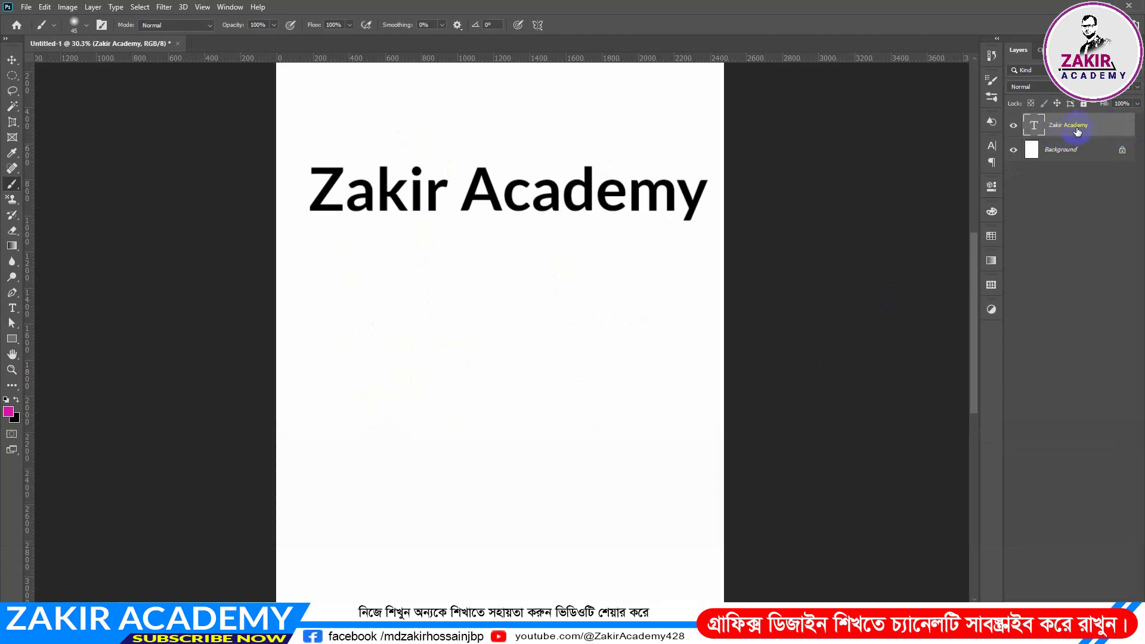
pyautogui.click(11, 60)
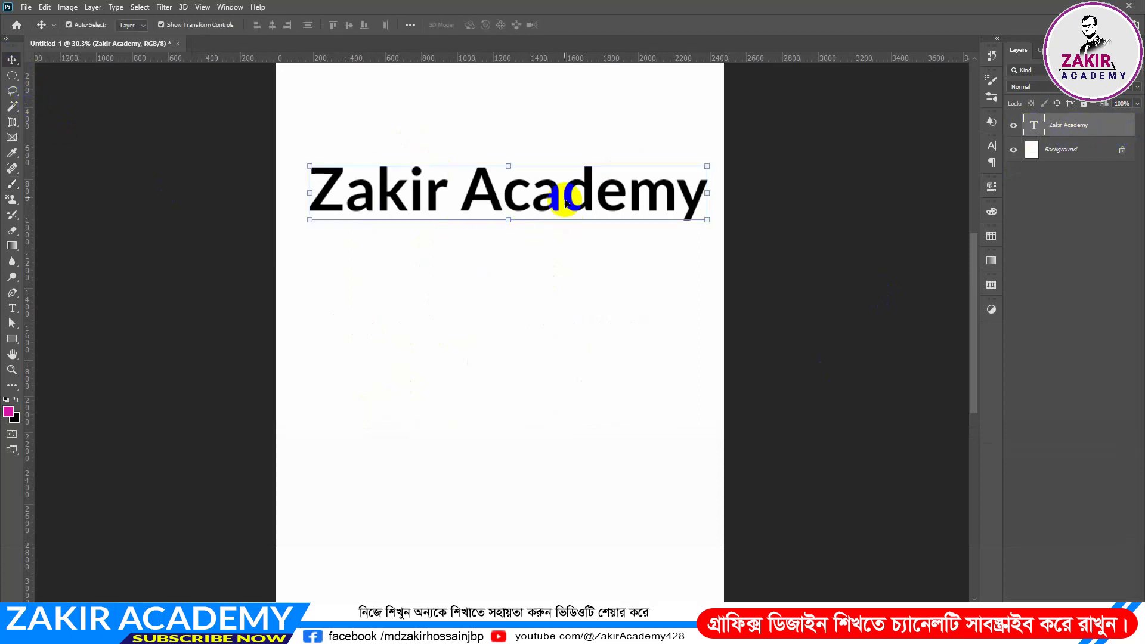
pyautogui.moveTo(566, 197); pyautogui.dragTo(647, 166)
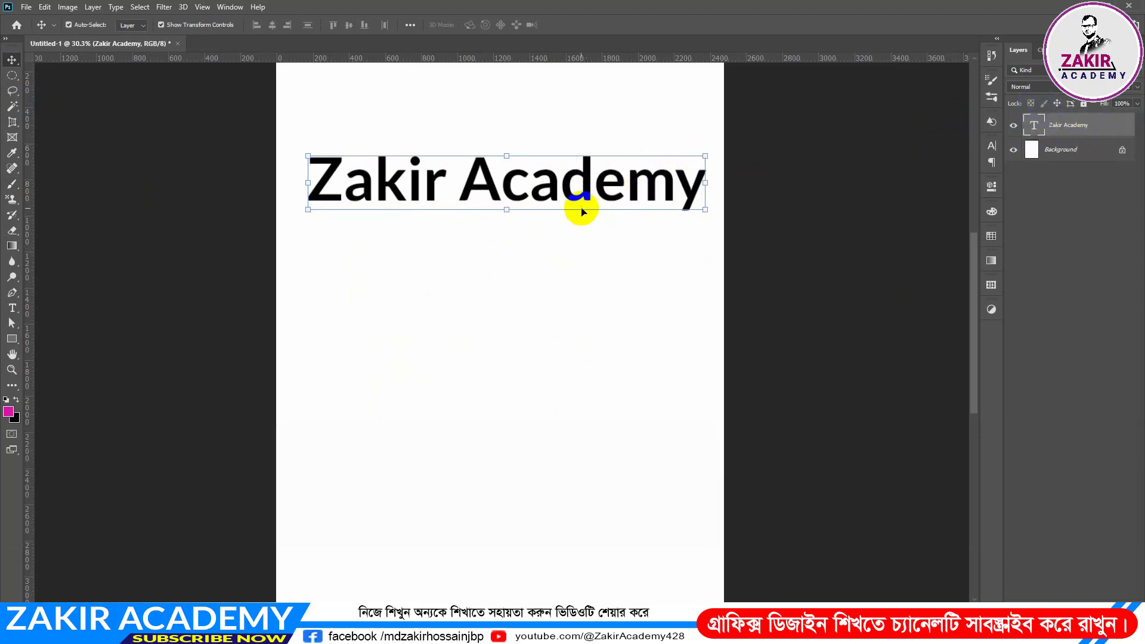
# Make a fresh duplicate of the text layer below the original and rasterize it.
pyautogui.press('alt')
pyautogui.moveTo(571, 196); pyautogui.dragTo(568, 303)
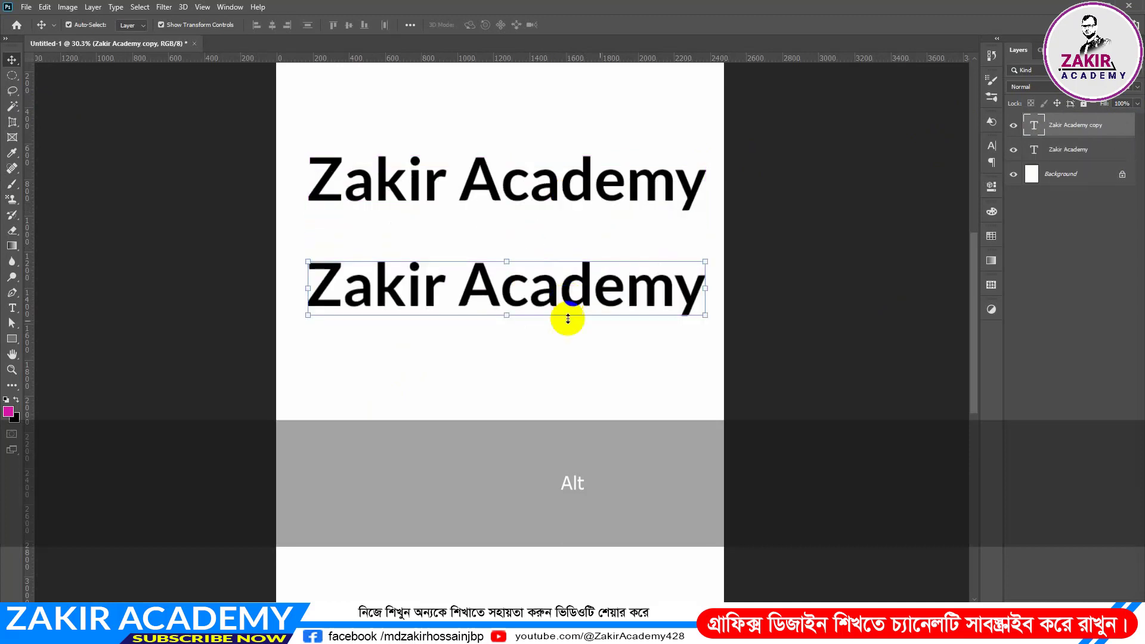
pyautogui.rightClick(1111, 124)
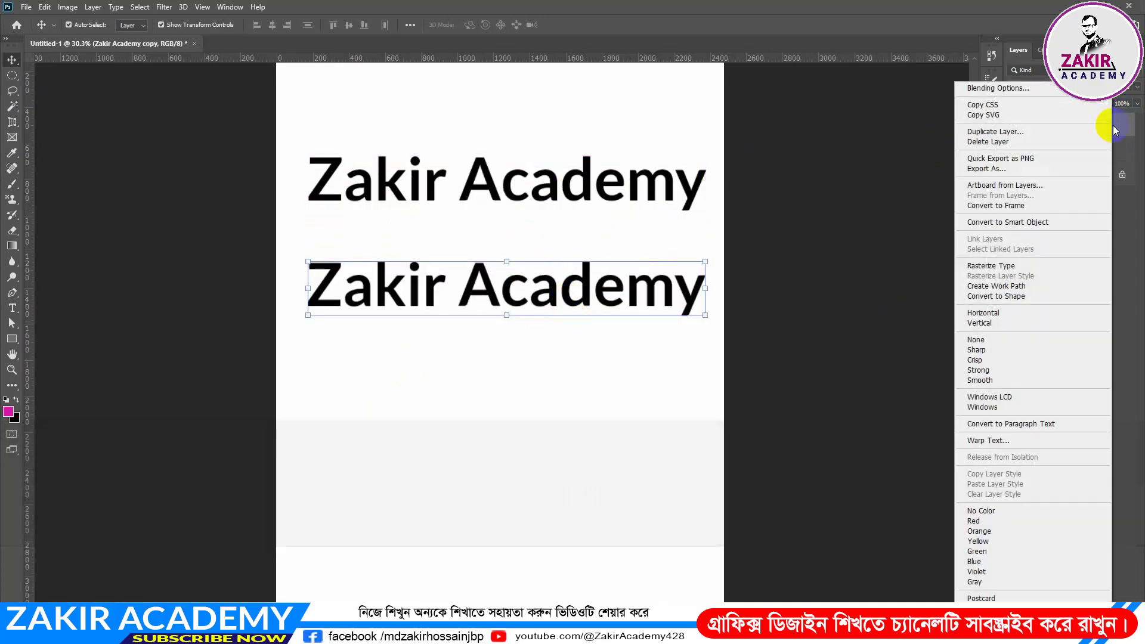
pyautogui.click(1012, 266)
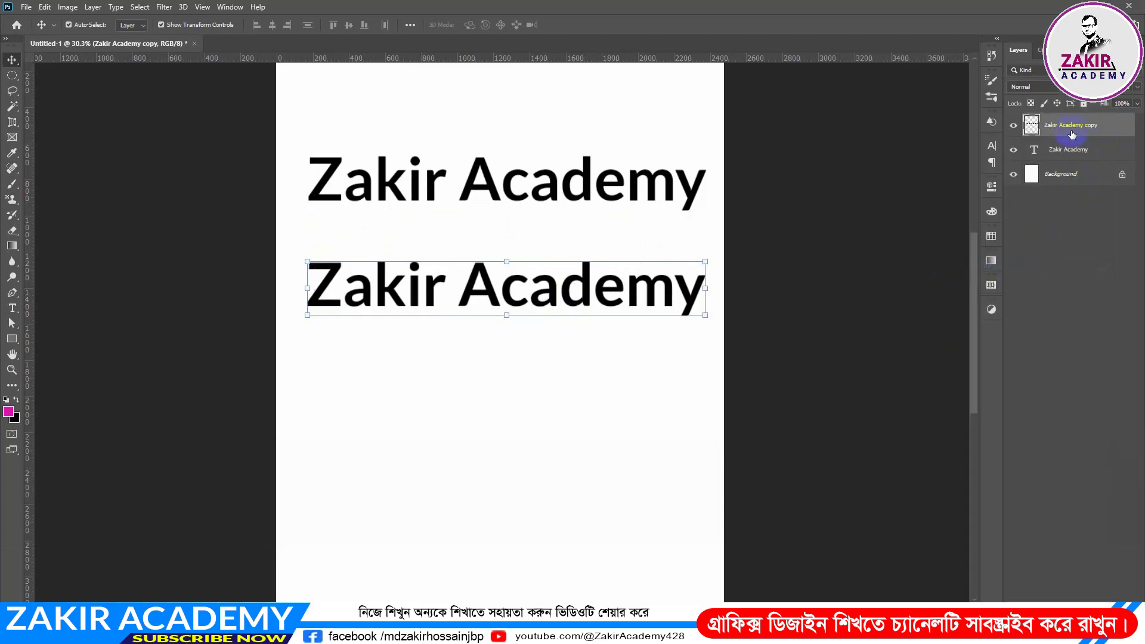
# Lock the copy layer's image pixels and try to brush magenta over the lower text.
pyautogui.click(1044, 105)
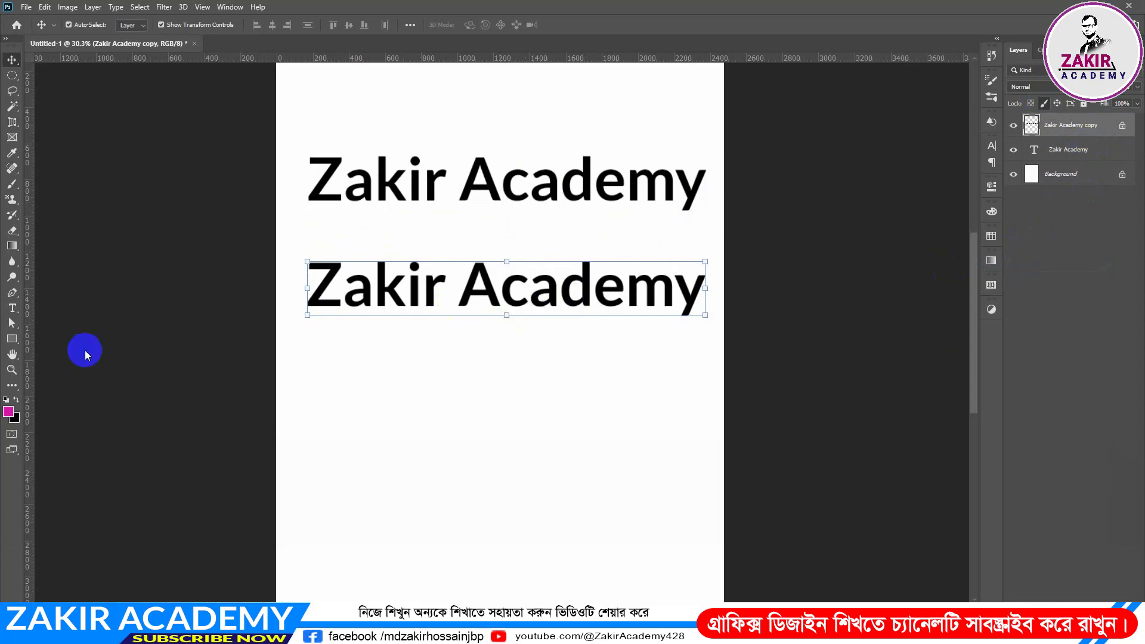
pyautogui.click(11, 186)
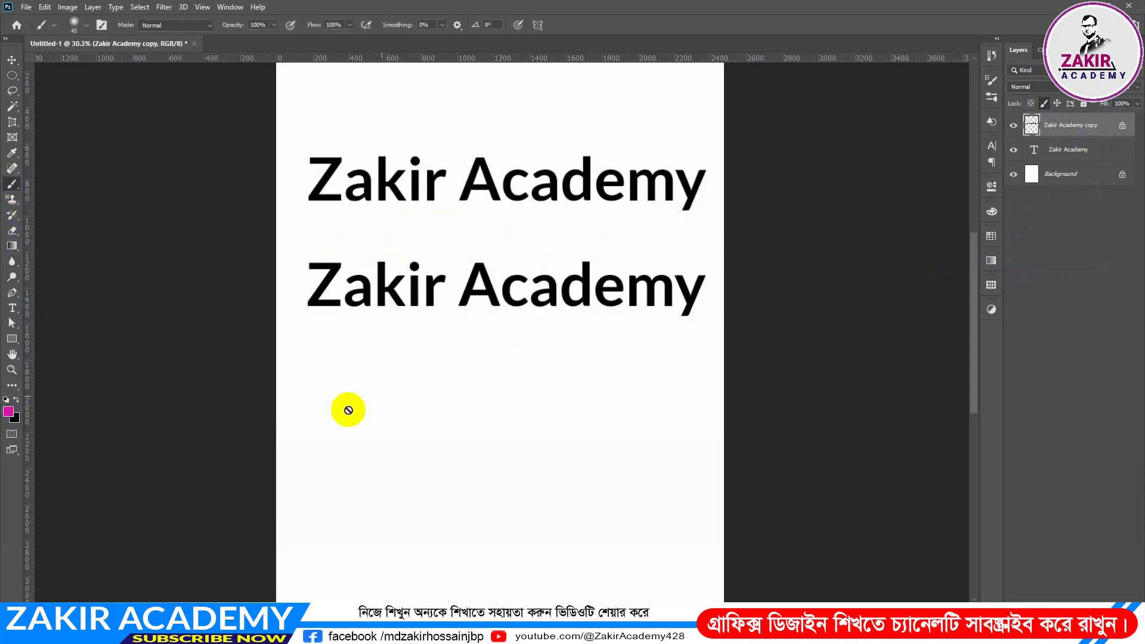
pyautogui.click(420, 276)
pyautogui.click(561, 234)
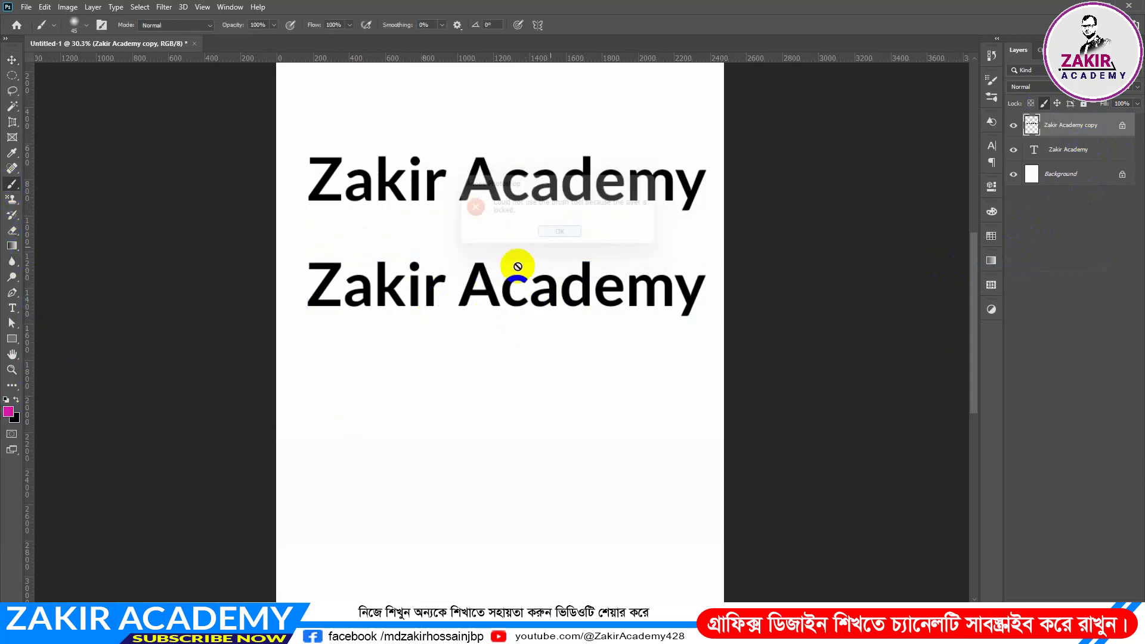
pyautogui.click(400, 293)
pyautogui.click(561, 234)
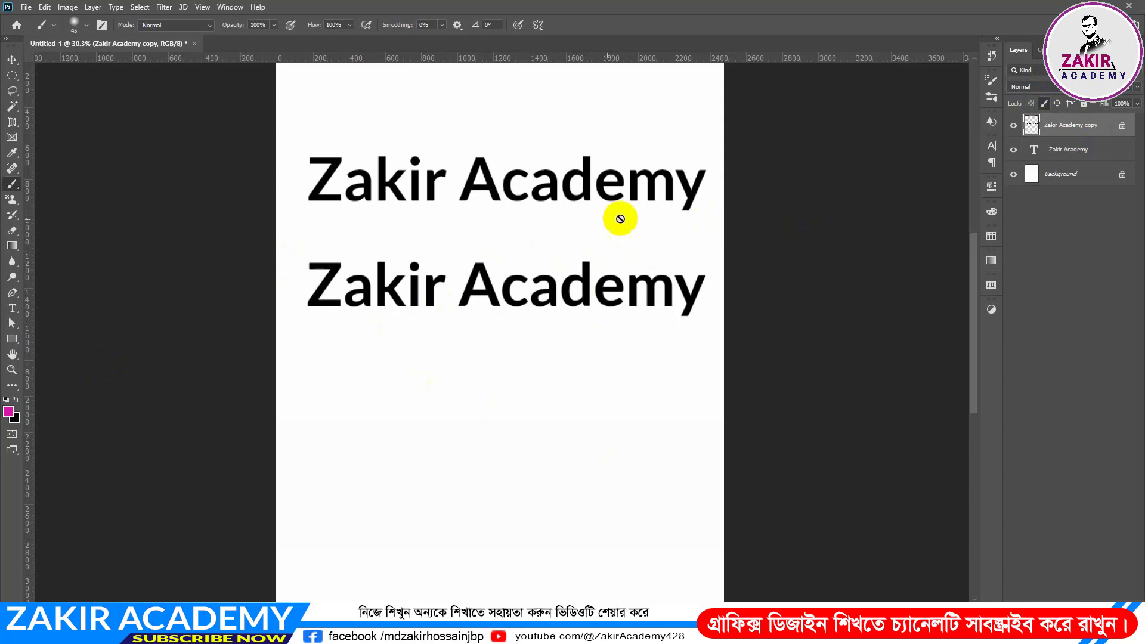
pyautogui.click(517, 299)
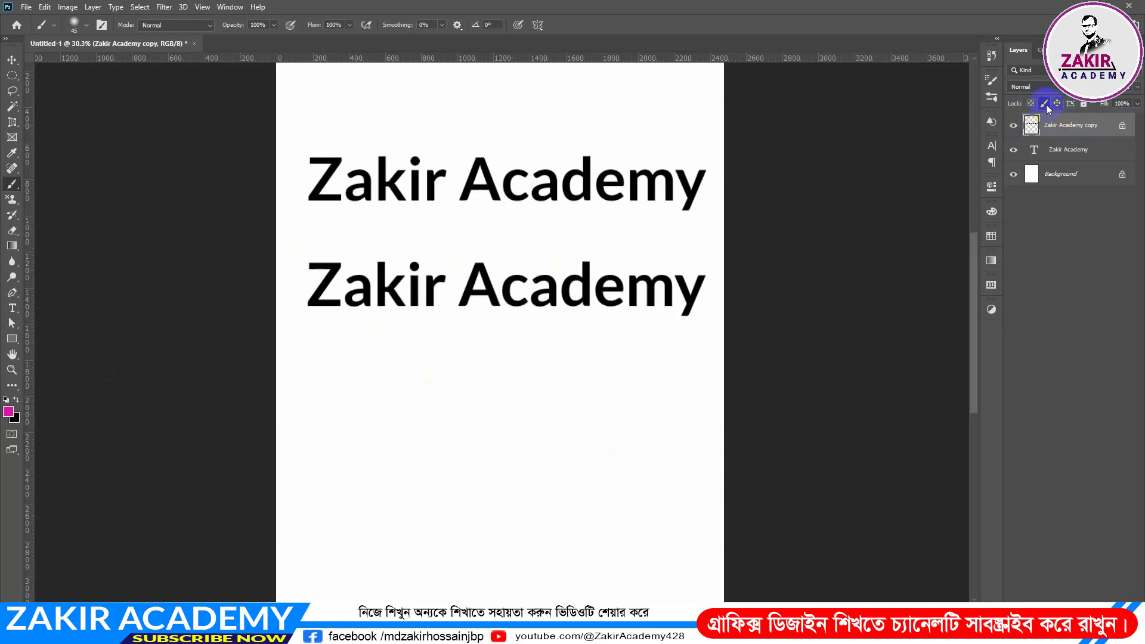
# Unlock the copy layer's image pixels and move the lower text further down the page.
pyautogui.click(1121, 126)
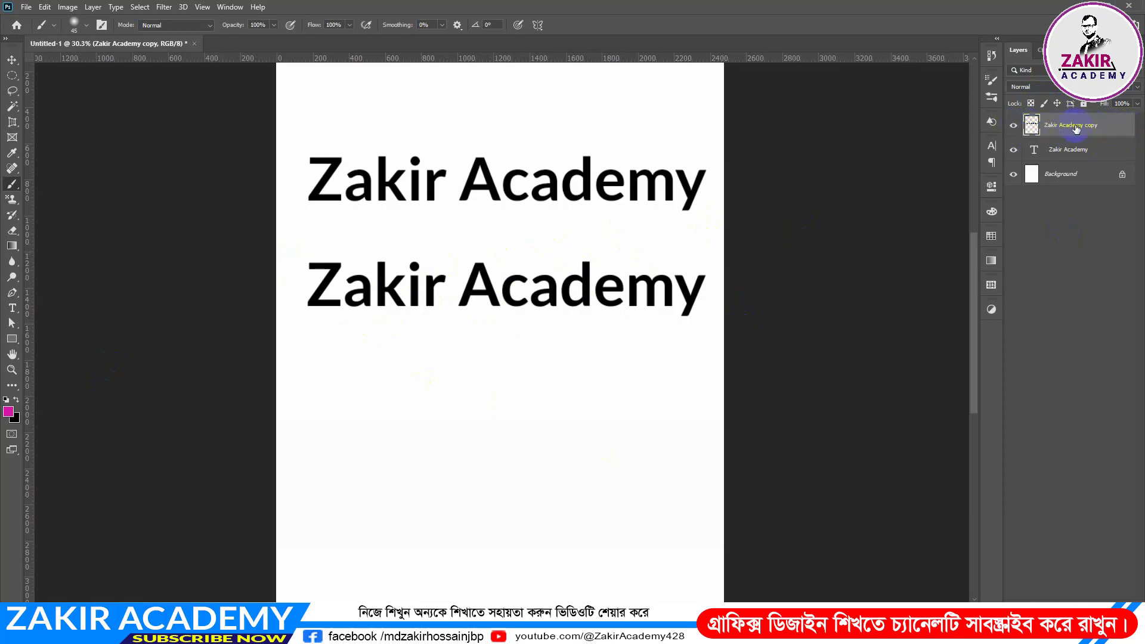
pyautogui.click(12, 60)
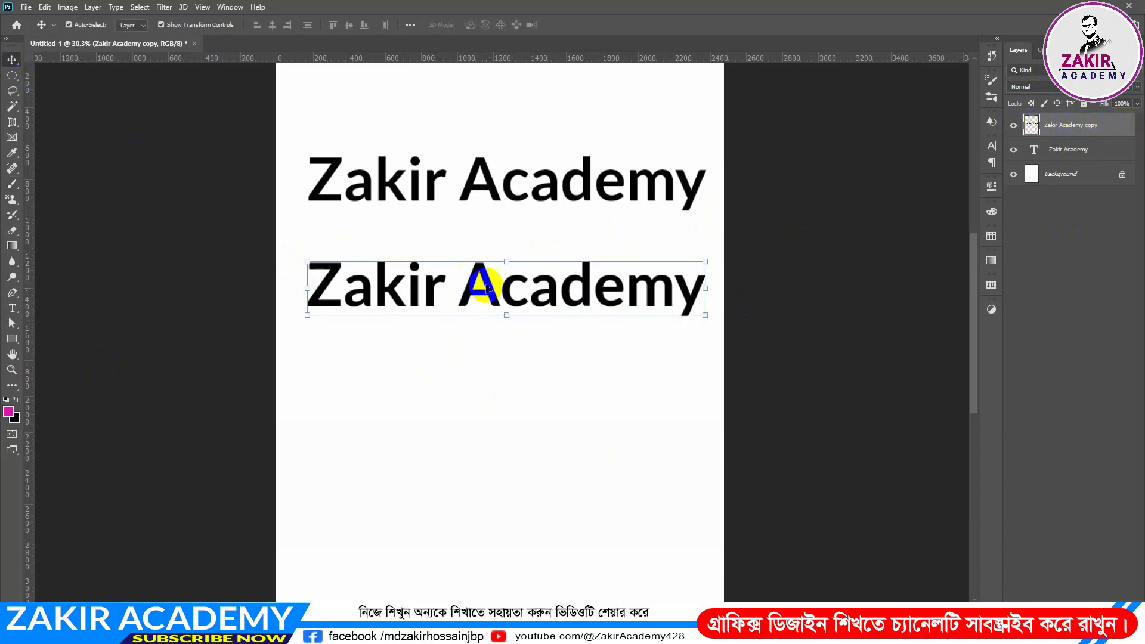
pyautogui.moveTo(487, 288); pyautogui.dragTo(487, 370)
pyautogui.click(572, 182)
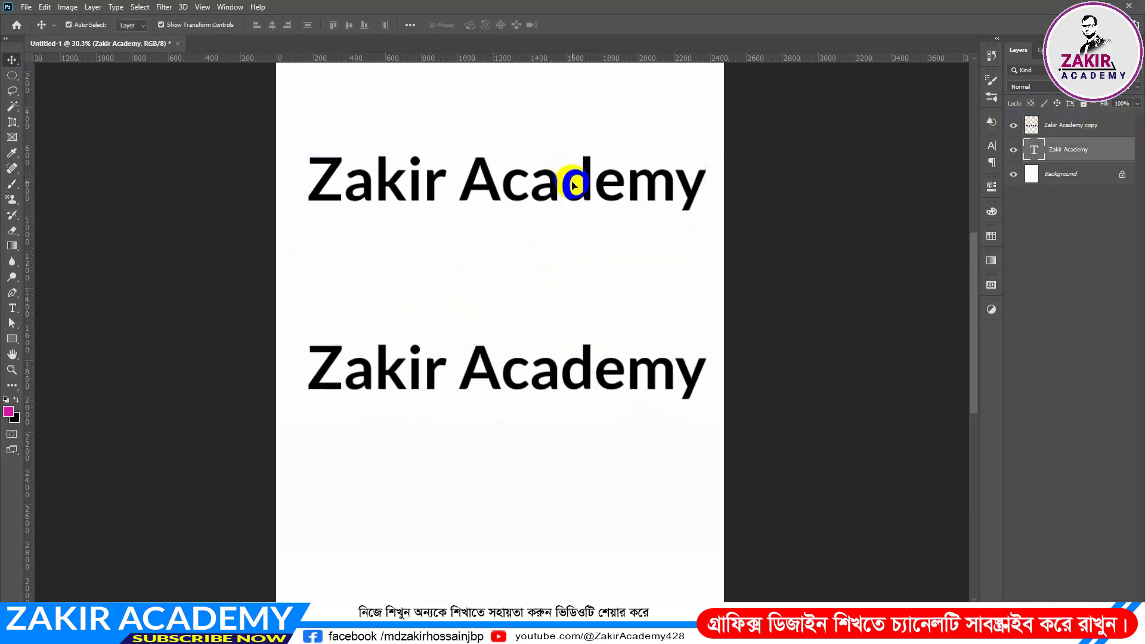
# Open the upper text for editing, leave it without changes, and move the rasterized copy back up closer to it.
pyautogui.doubleClick(572, 184)
pyautogui.click(549, 185)
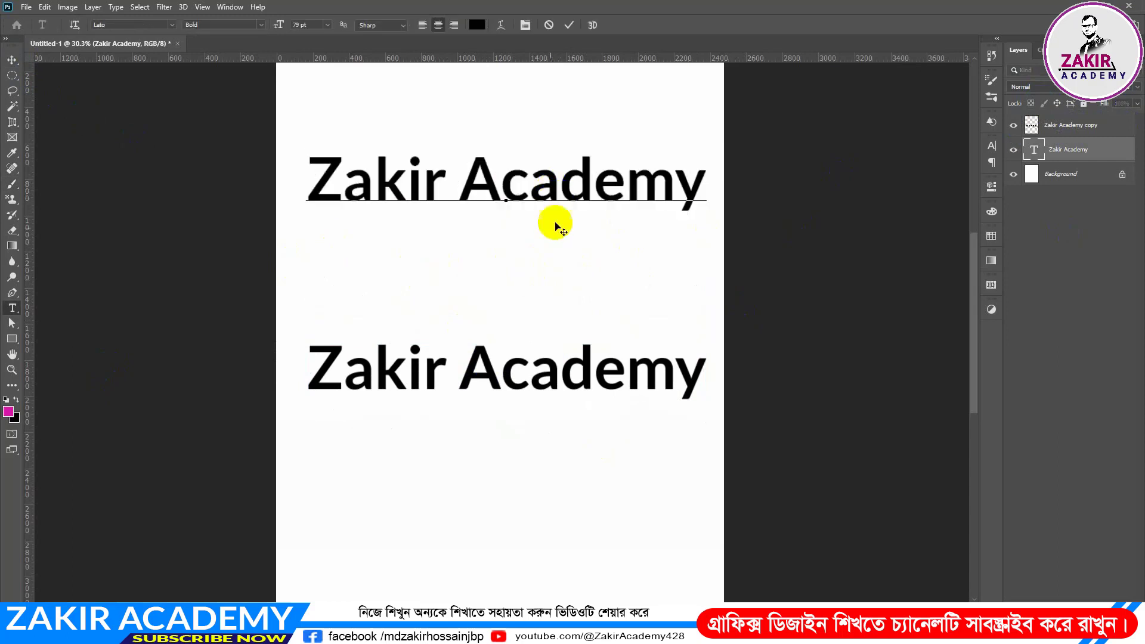
pyautogui.keyDown('ctrl'); pyautogui.click(516, 387); pyautogui.keyUp('ctrl')
pyautogui.moveTo(513, 383); pyautogui.dragTo(520, 321)
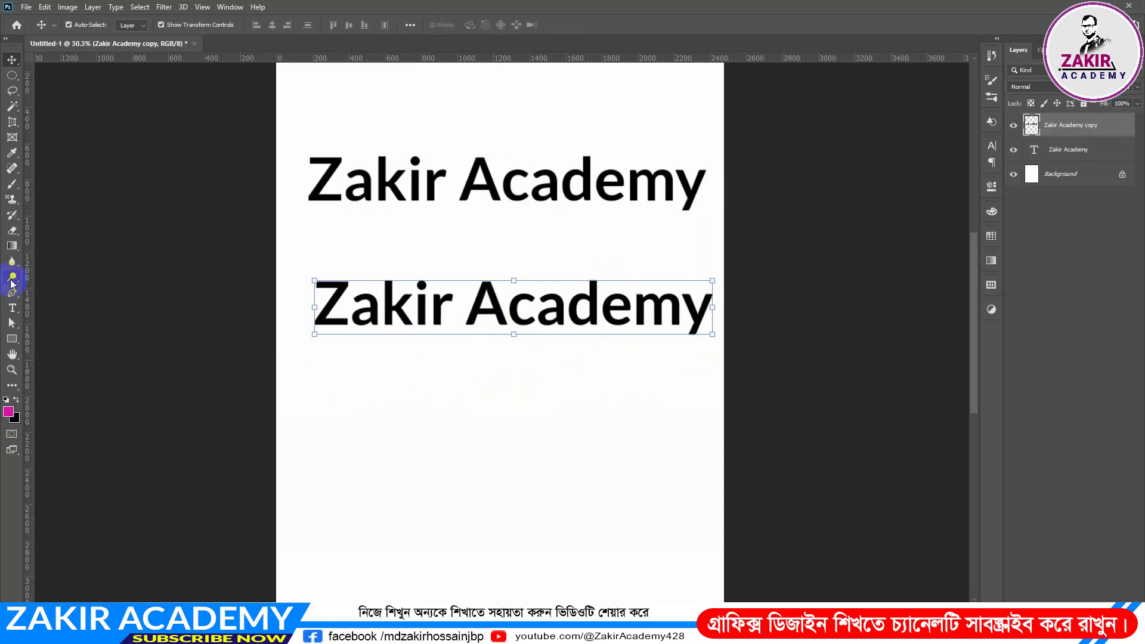
# Brush freehand magenta strokes over the first word and the start of the second in the lower text.
pyautogui.click(12, 185)
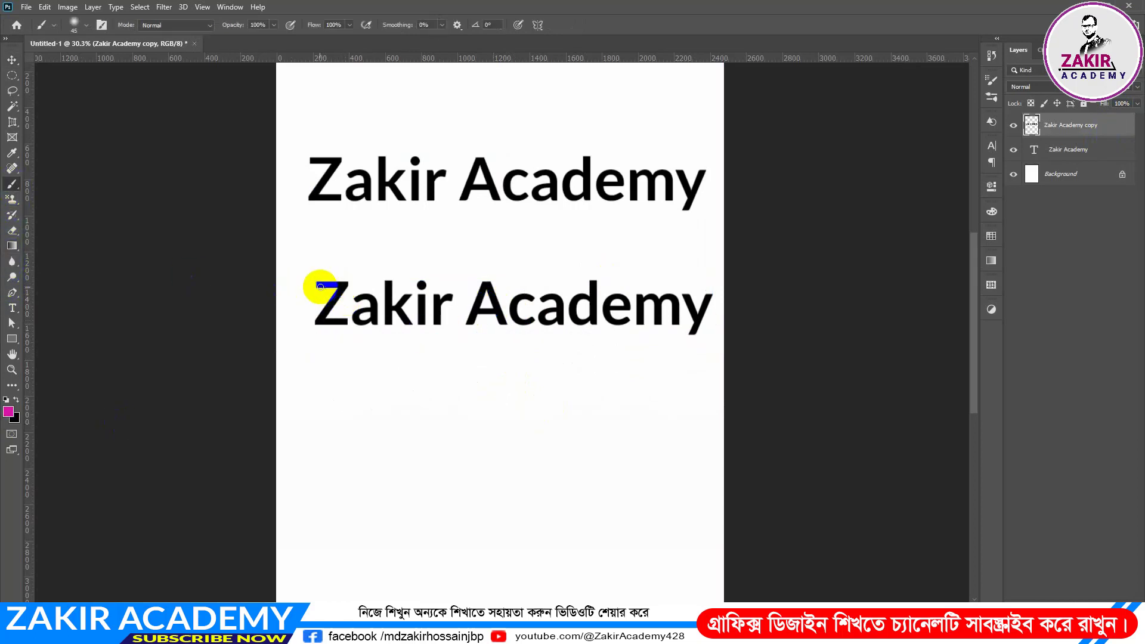
pyautogui.moveTo(317, 283)
pyautogui.mouseDown()
pyautogui.moveTo(353, 281)
pyautogui.moveTo(331, 322)
pyautogui.moveTo(397, 311)
pyautogui.moveTo(395, 341)
pyautogui.mouseUp()
pyautogui.moveTo(432, 311); pyautogui.dragTo(495, 308)
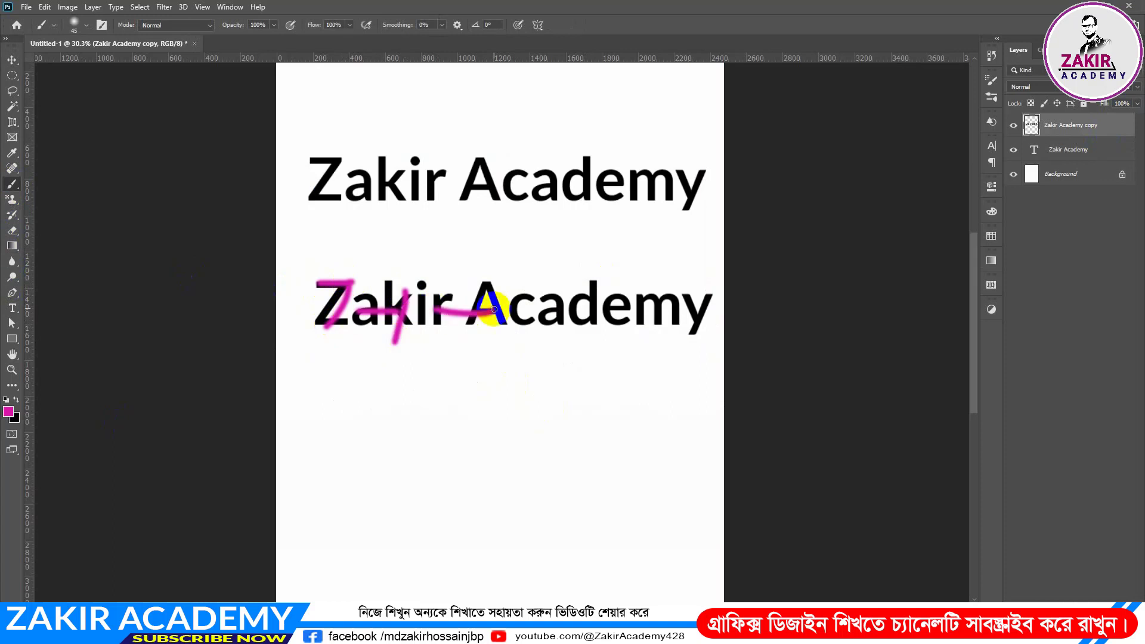
# Lock the painted copy layer's image pixels again and try another brush stroke on the lower text.
pyautogui.click(1044, 104)
pyautogui.click(524, 294)
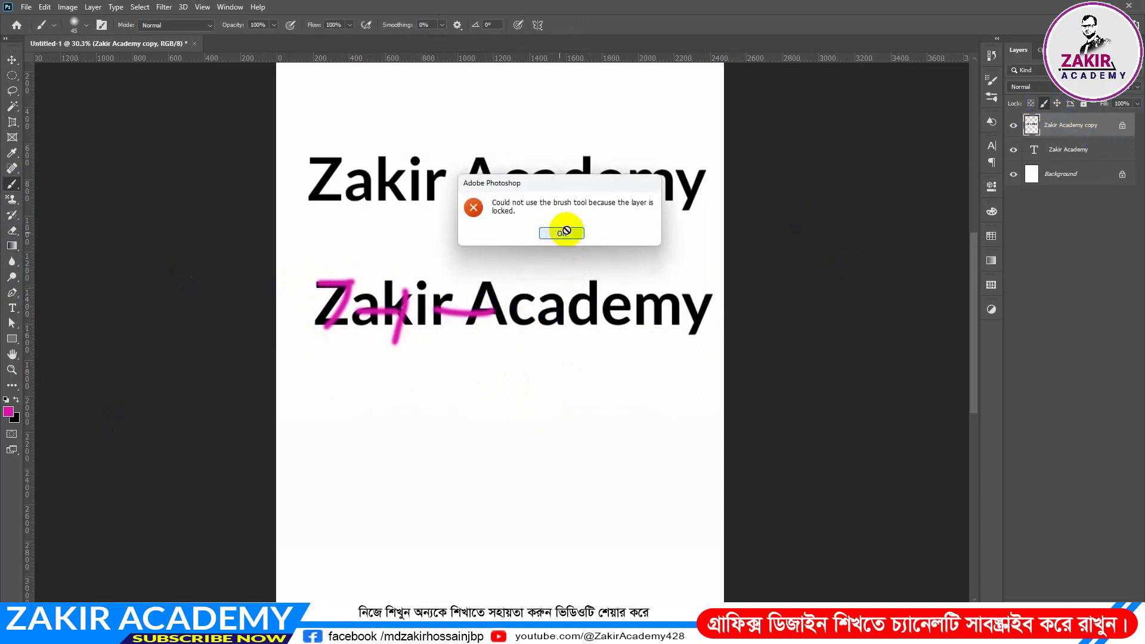
pyautogui.click(561, 232)
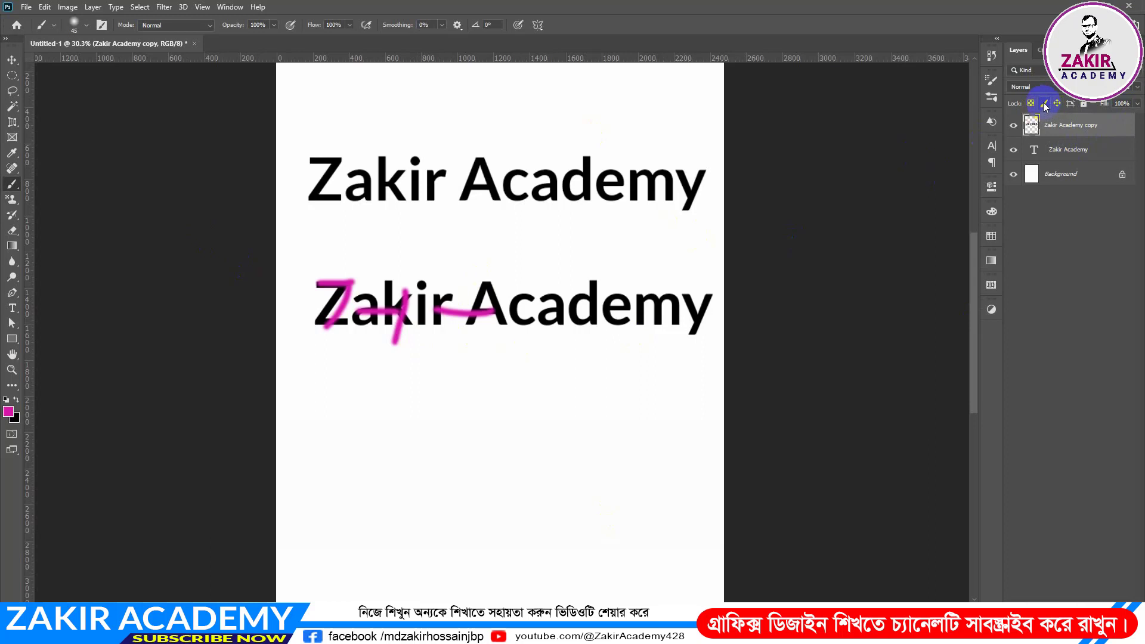
# Delete the painted copy layer and move the remaining text down toward the middle of the page.
pyautogui.press('Delete')
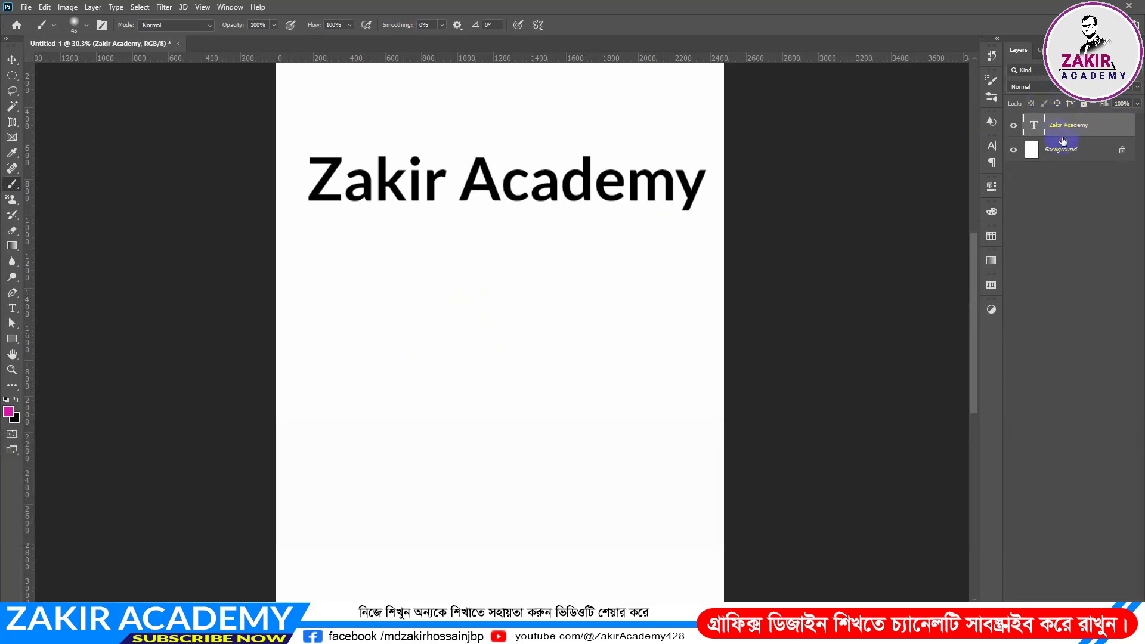
pyautogui.click(12, 60)
pyautogui.moveTo(512, 209)
pyautogui.mouseDown()
pyautogui.moveTo(491, 284)
pyautogui.moveTo(615, 413)
pyautogui.moveTo(552, 156)
pyautogui.moveTo(500, 274)
pyautogui.moveTo(588, 316)
pyautogui.moveTo(557, 281)
pyautogui.moveTo(521, 331)
pyautogui.mouseUp()
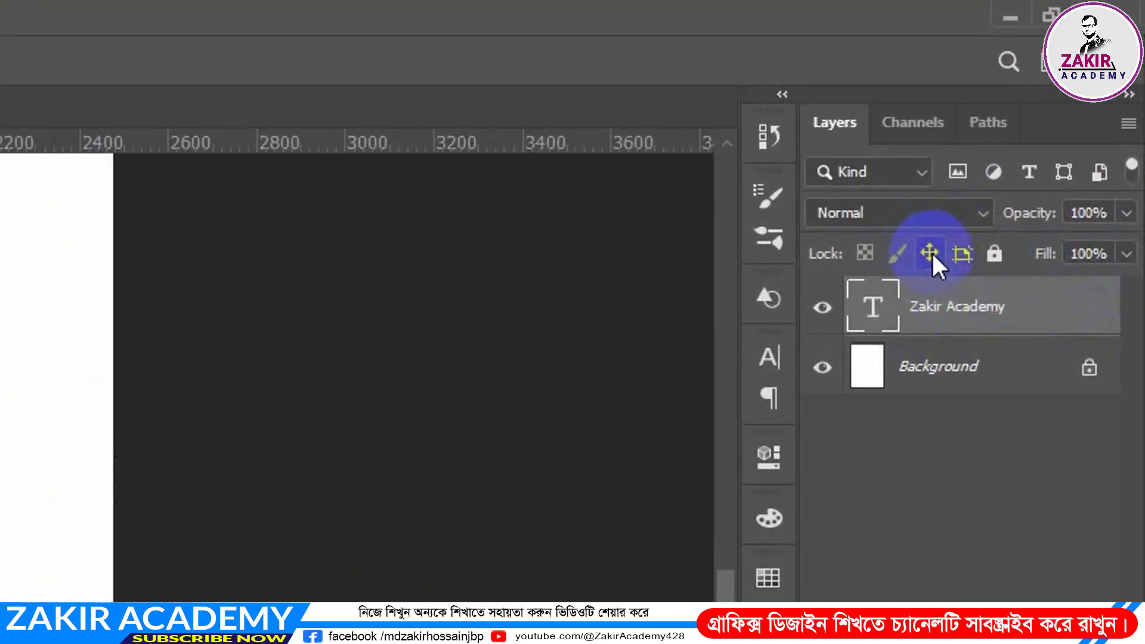
# Lock the text layer's position and try to move the text on the canvas.
pyautogui.click(1056, 103)
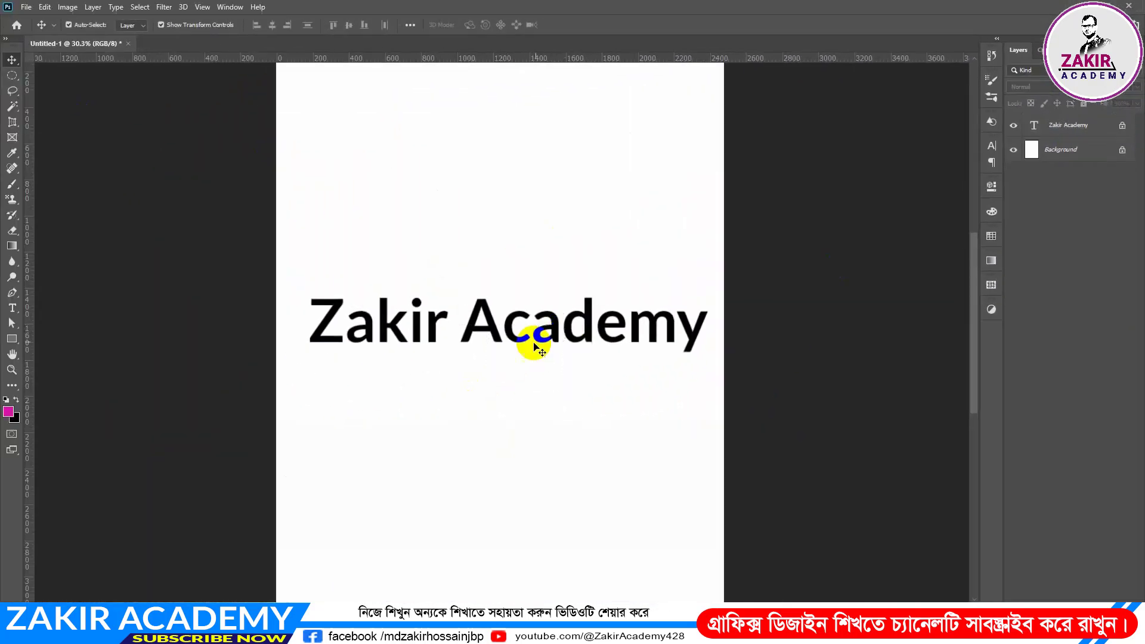
pyautogui.moveTo(543, 327); pyautogui.dragTo(334, 372)
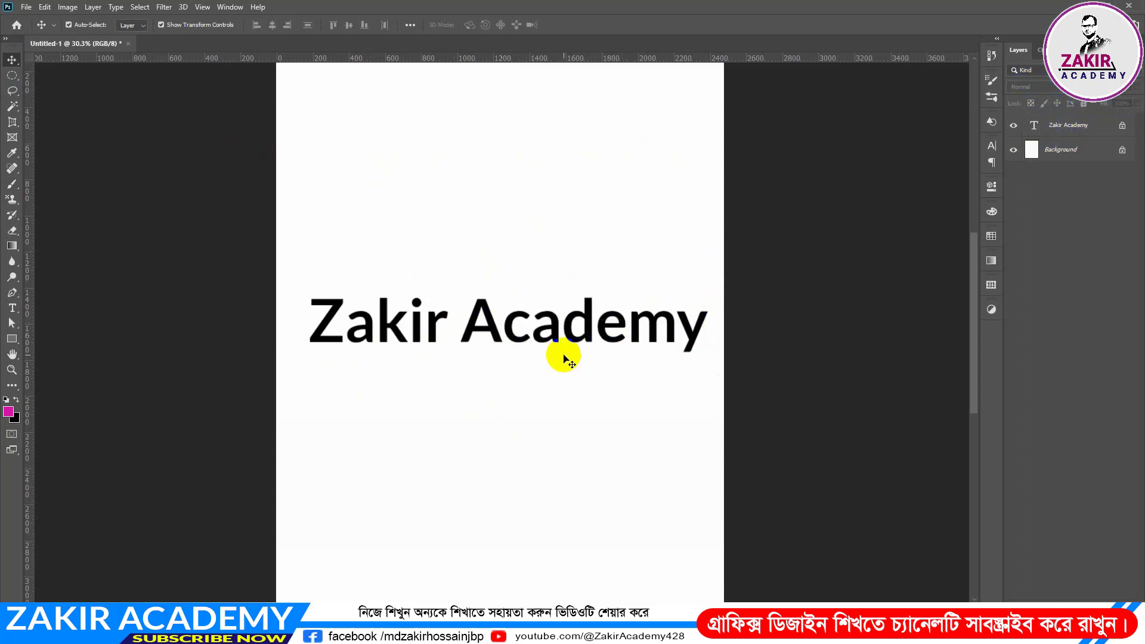
# Unlock the text layer's position and move the text slightly on the page.
pyautogui.click(1095, 130)
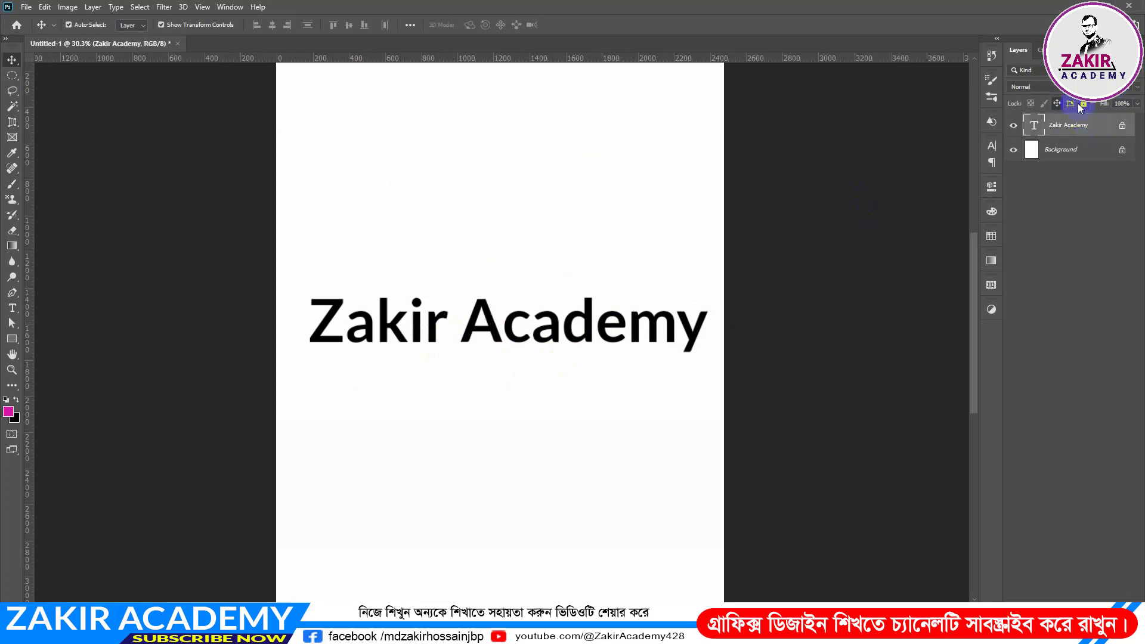
pyautogui.click(1058, 104)
pyautogui.moveTo(524, 324)
pyautogui.mouseDown()
pyautogui.moveTo(452, 427)
pyautogui.moveTo(571, 144)
pyautogui.moveTo(487, 94)
pyautogui.moveTo(474, 341)
pyautogui.moveTo(574, 359)
pyautogui.moveTo(528, 271)
pyautogui.moveTo(529, 330)
pyautogui.mouseUp()
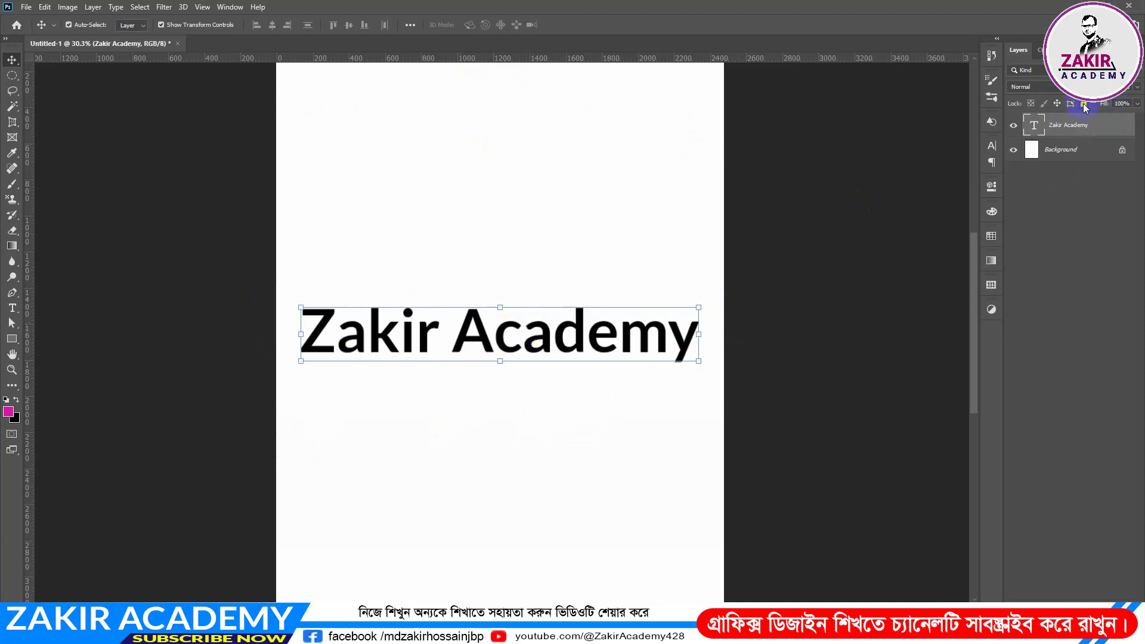
# Duplicate the text layer twice and space the three lines evenly down the page.
pyautogui.moveTo(525, 307); pyautogui.dragTo(563, 403)
pyautogui.moveTo(554, 266); pyautogui.dragTo(557, 284)
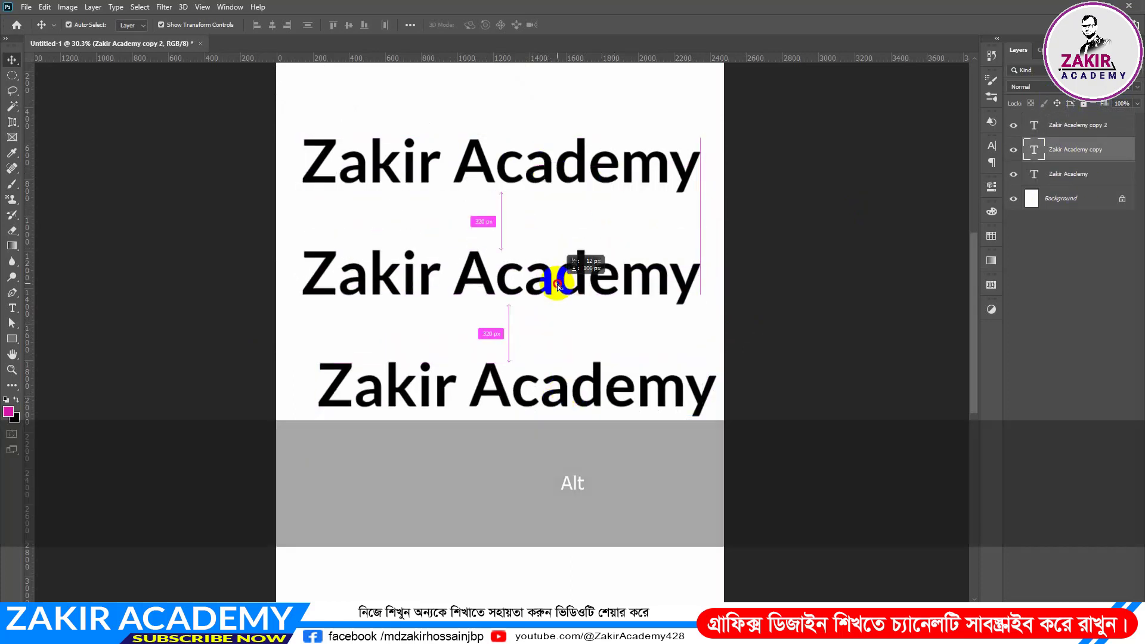
# Select all three text layers together and apply the Lock all option to them.
pyautogui.click(1119, 127)
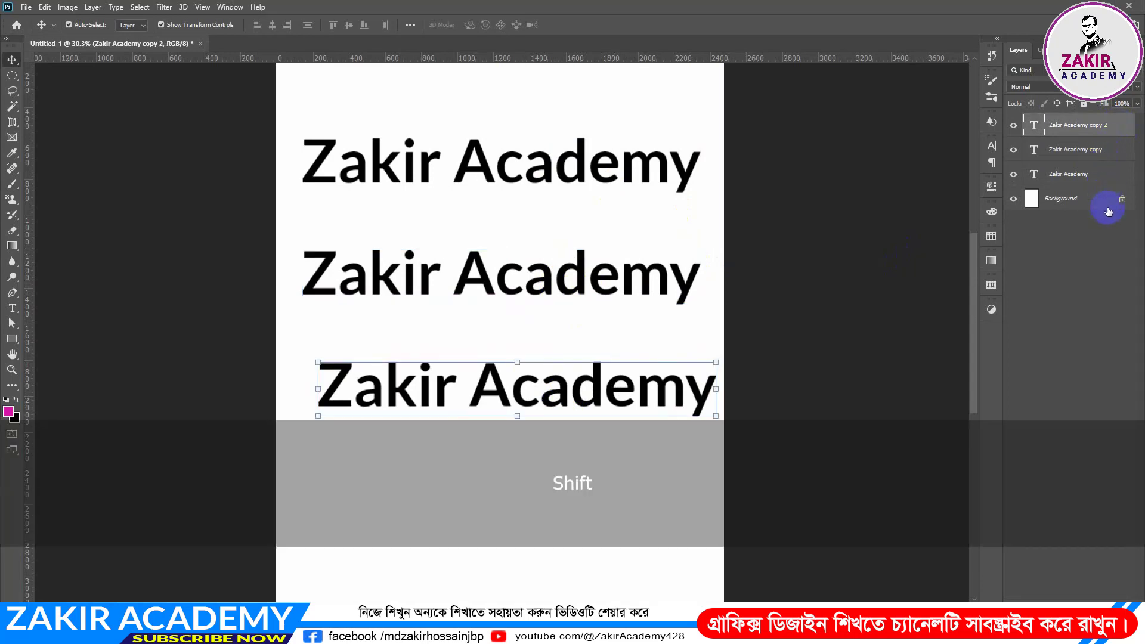
pyautogui.keyDown('shift'); pyautogui.click(1035, 167); pyautogui.keyUp('shift')
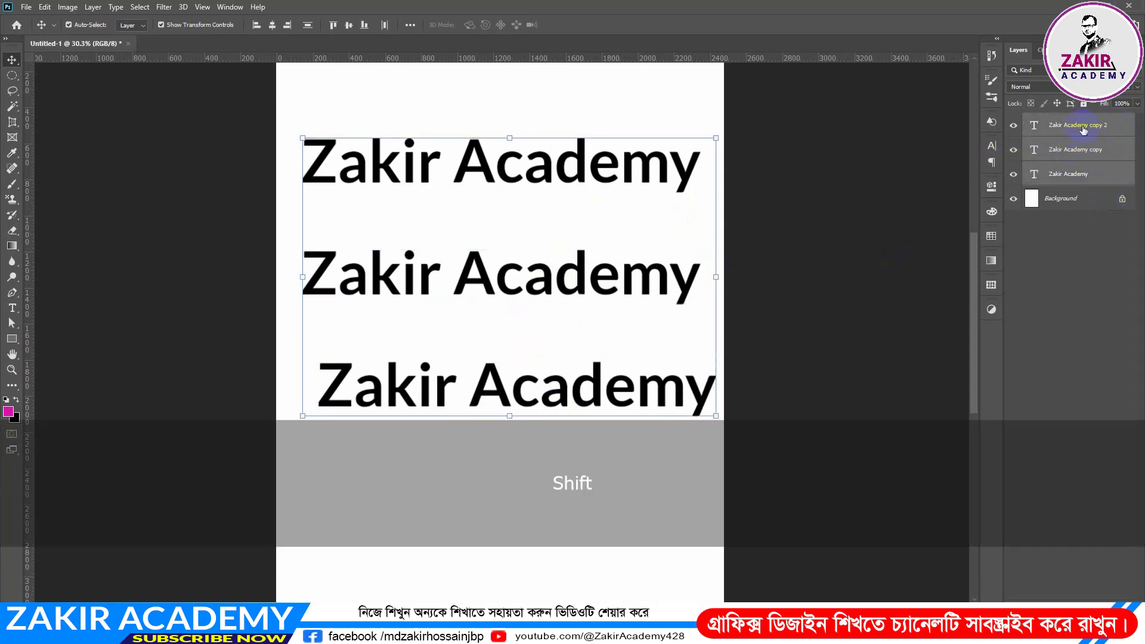
pyautogui.click(1083, 125)
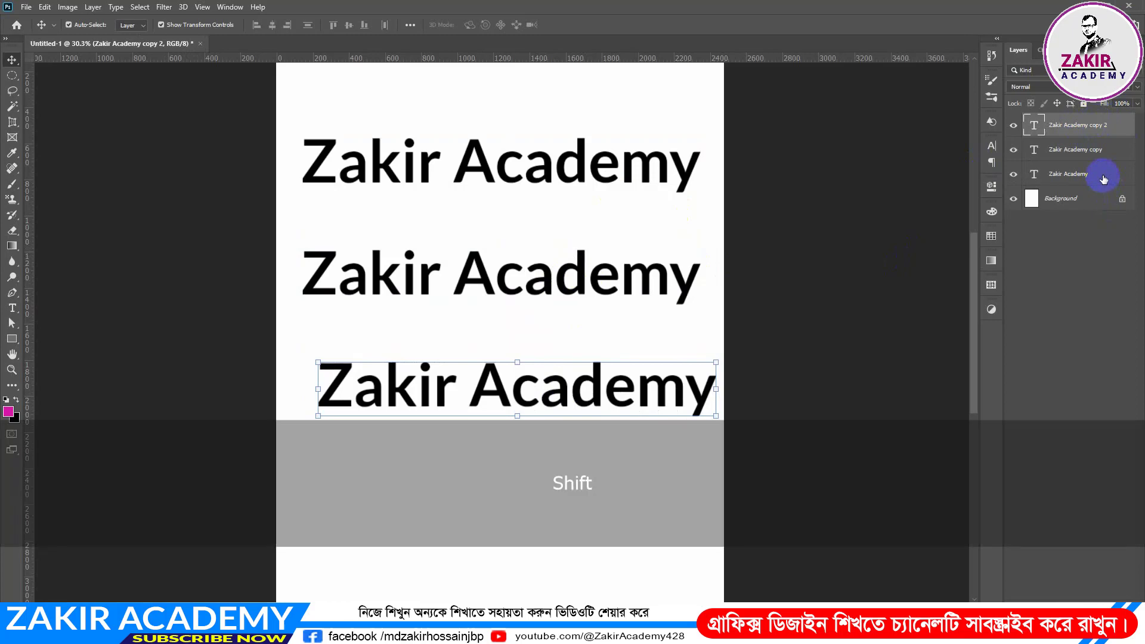
pyautogui.keyDown('shift'); pyautogui.click(1104, 177); pyautogui.keyUp('shift')
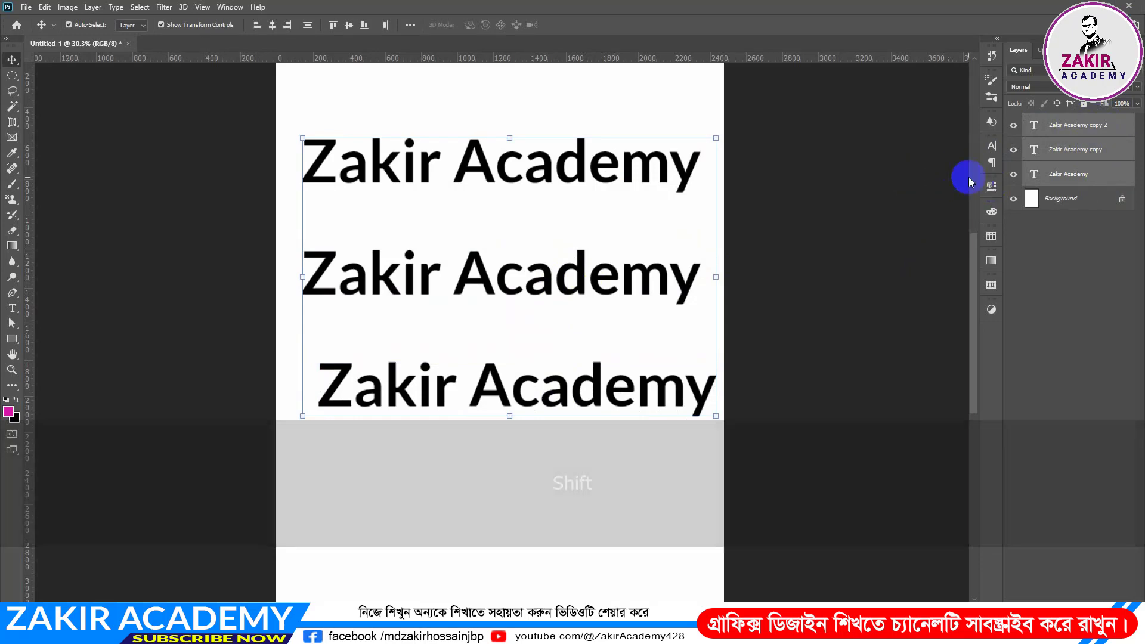
pyautogui.click(1083, 105)
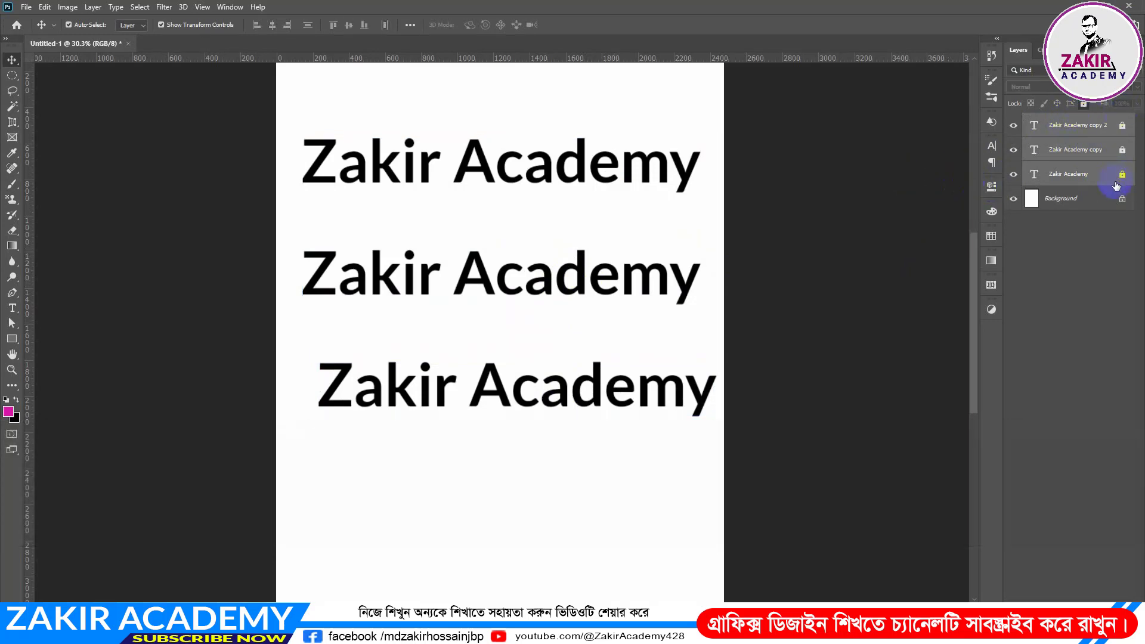
# Try to select the three fully locked text lines directly on the canvas, singly and with a selection box.
pyautogui.click(529, 277)
pyautogui.click(559, 182)
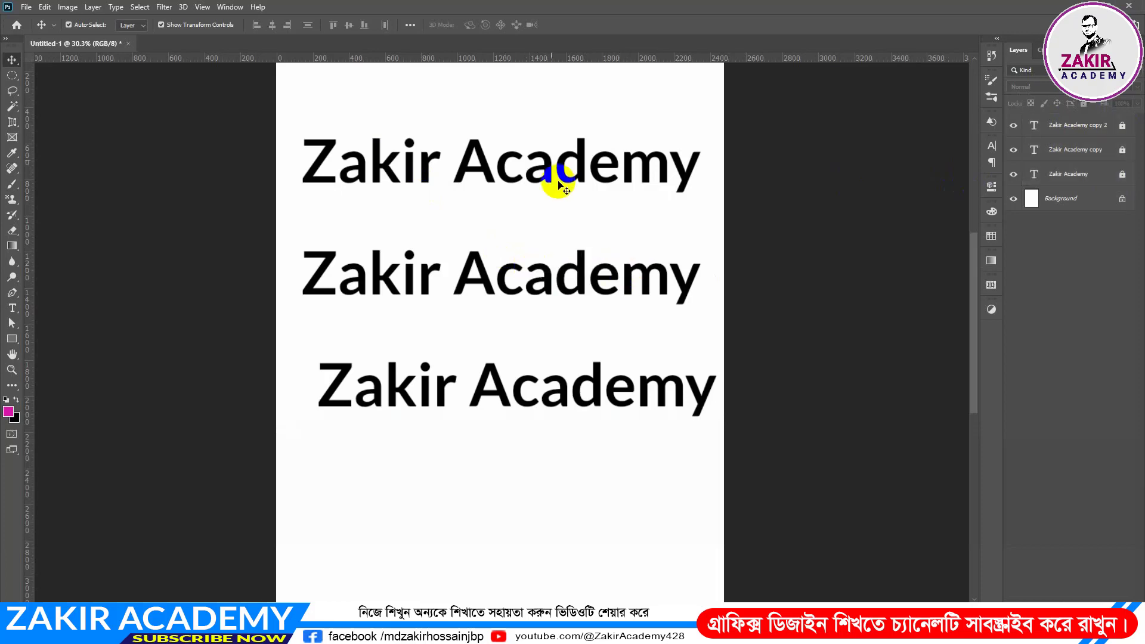
pyautogui.moveTo(517, 174); pyautogui.dragTo(452, 318)
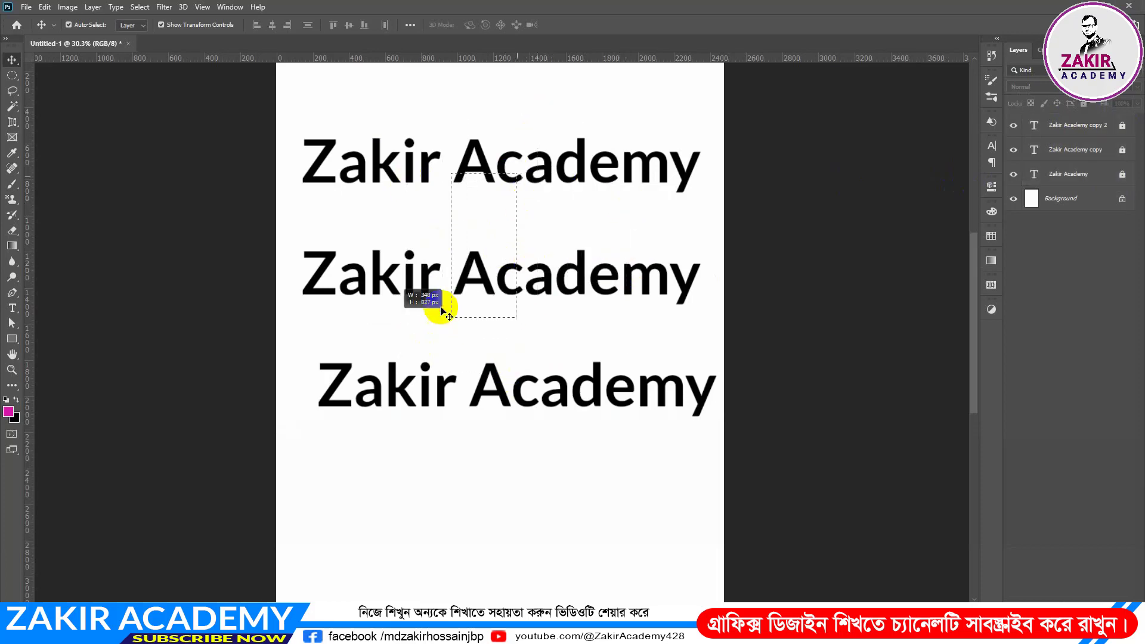
pyautogui.moveTo(358, 118); pyautogui.dragTo(720, 441)
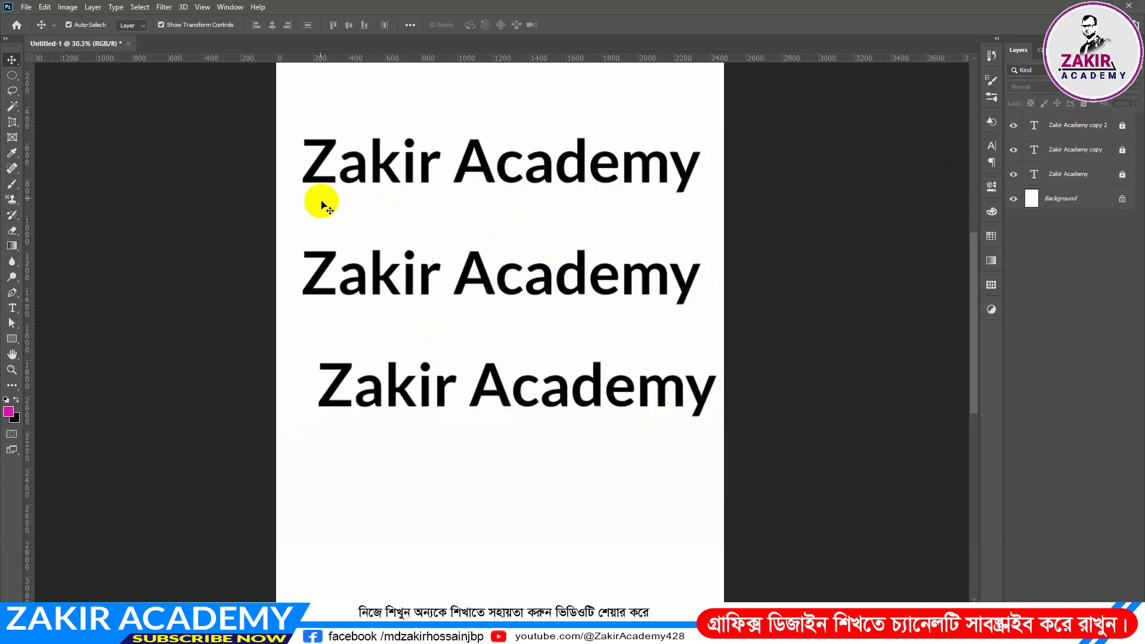
pyautogui.moveTo(299, 113); pyautogui.dragTo(723, 439)
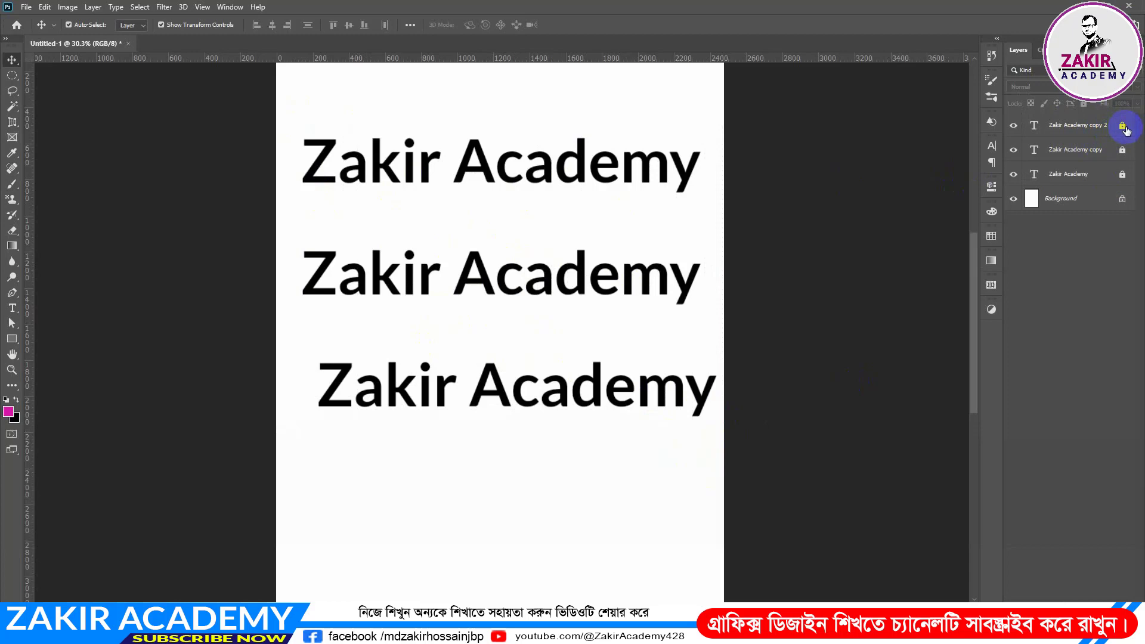
# Remove the full lock from all three text layers.
pyautogui.keyDown('shift'); pyautogui.click(1119, 160); pyautogui.keyUp('shift')
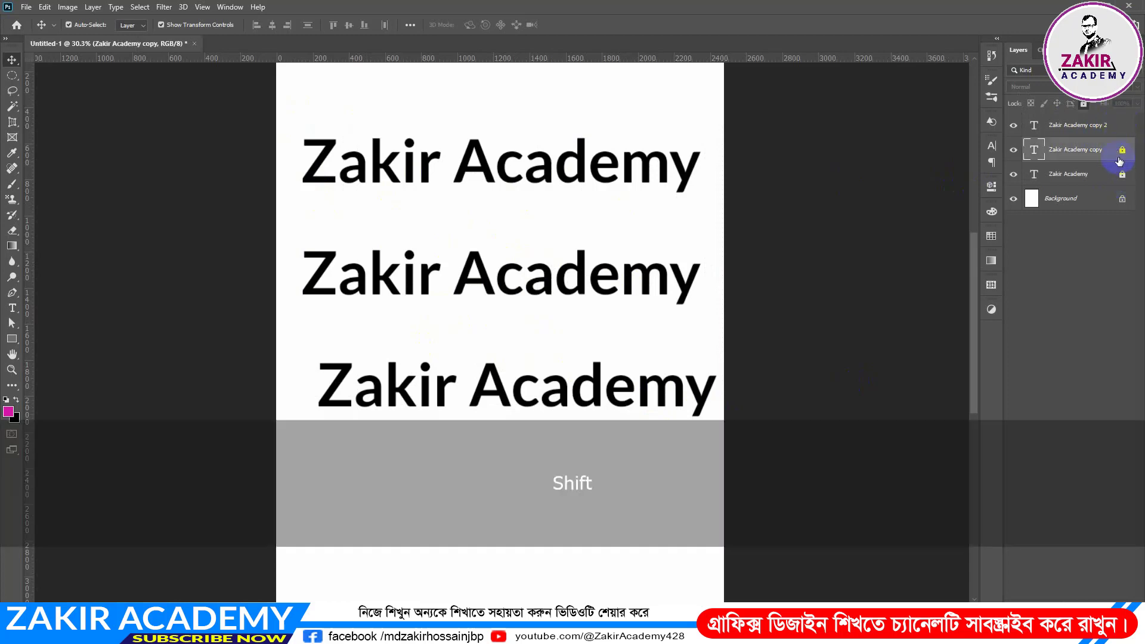
pyautogui.keyDown('shift'); pyautogui.click(1113, 178); pyautogui.keyUp('shift')
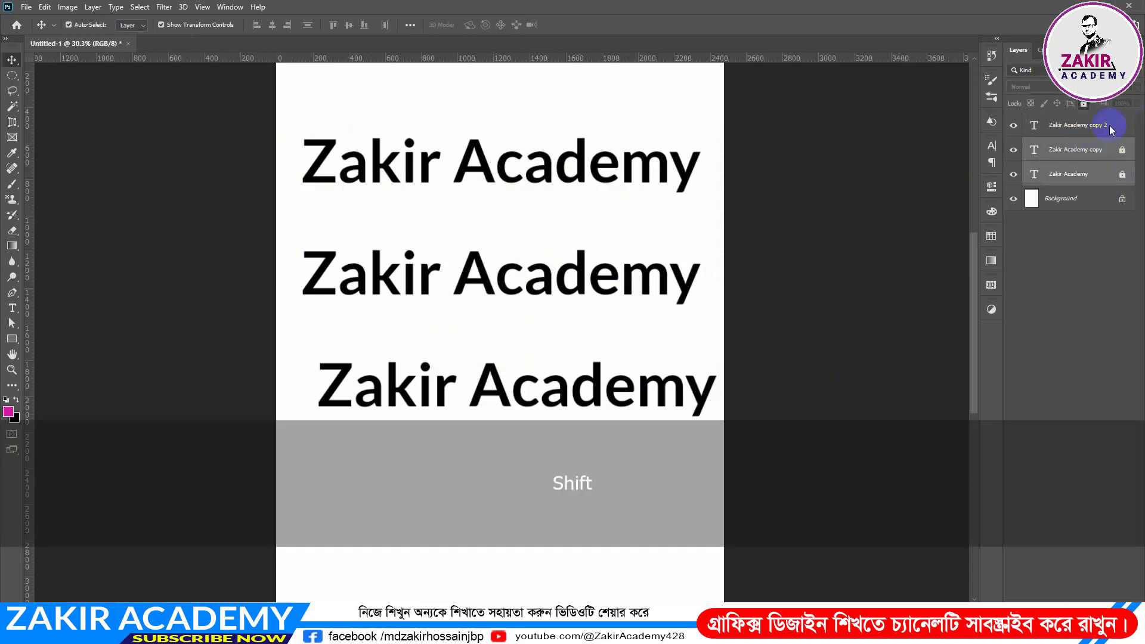
pyautogui.click(1084, 104)
# Delete all three text layers so only the Background layer remains.
pyautogui.click(1076, 270)
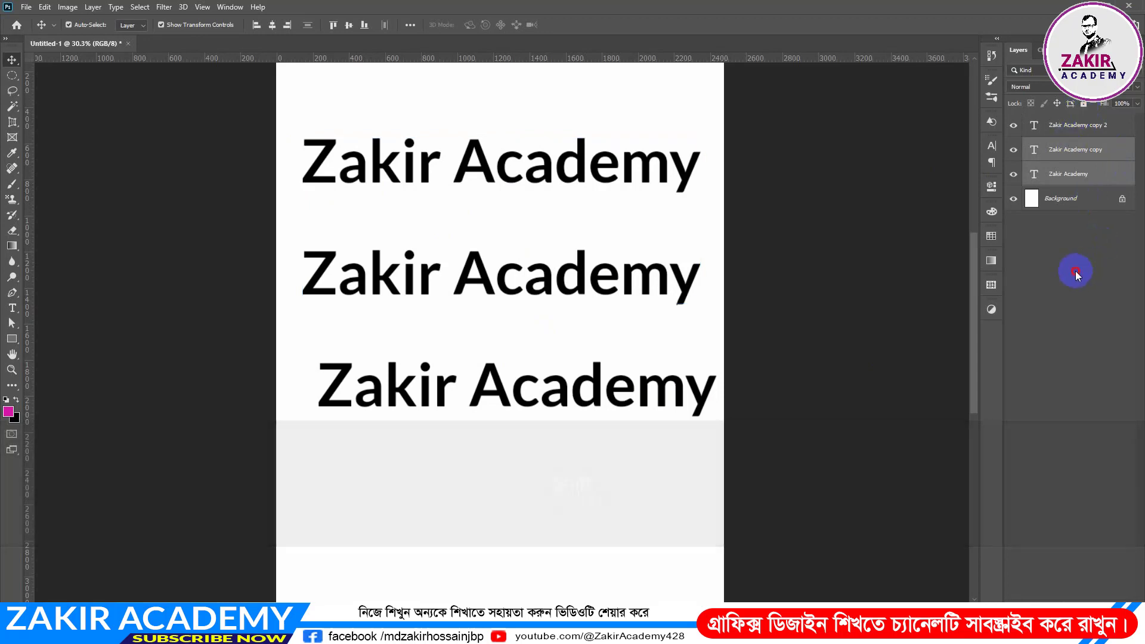
pyautogui.click(1087, 127)
pyautogui.press('Delete')
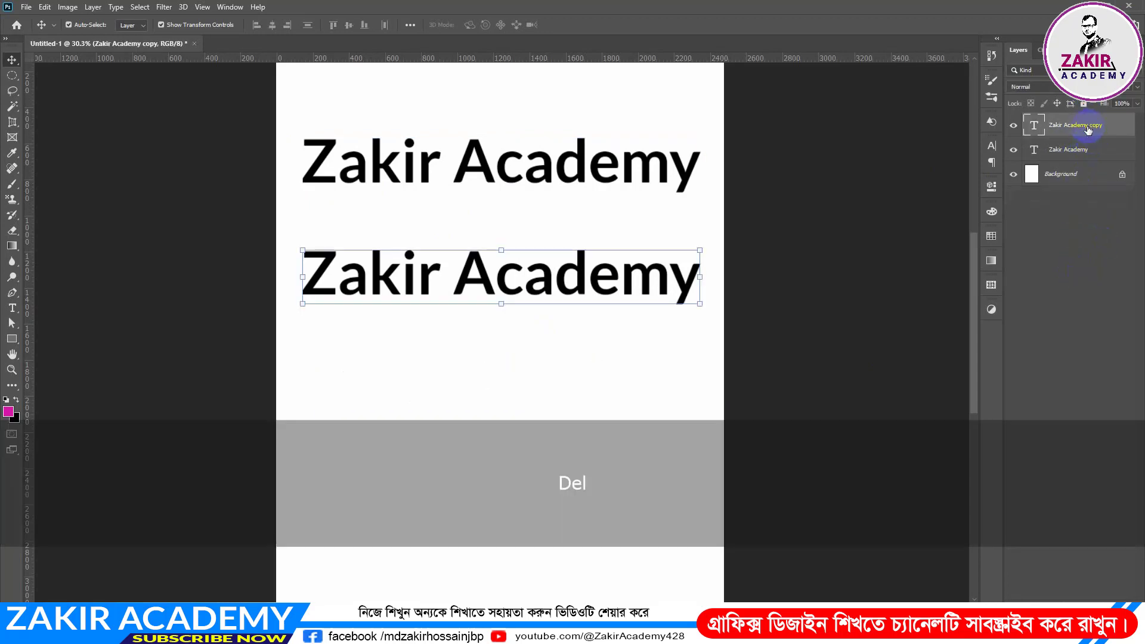
pyautogui.press('Delete')
pyautogui.press('Delete')
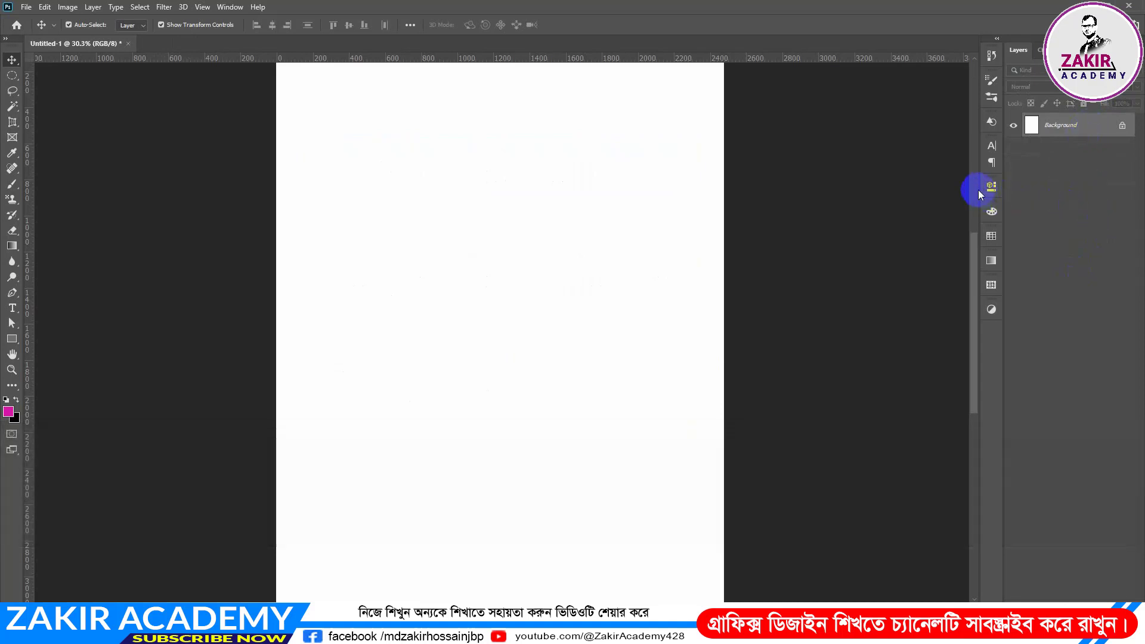
# Add a Lorem Ipsum text line near the top of the page and place a duplicate of it alongside.
pyautogui.hotkey('ctrl', '-')
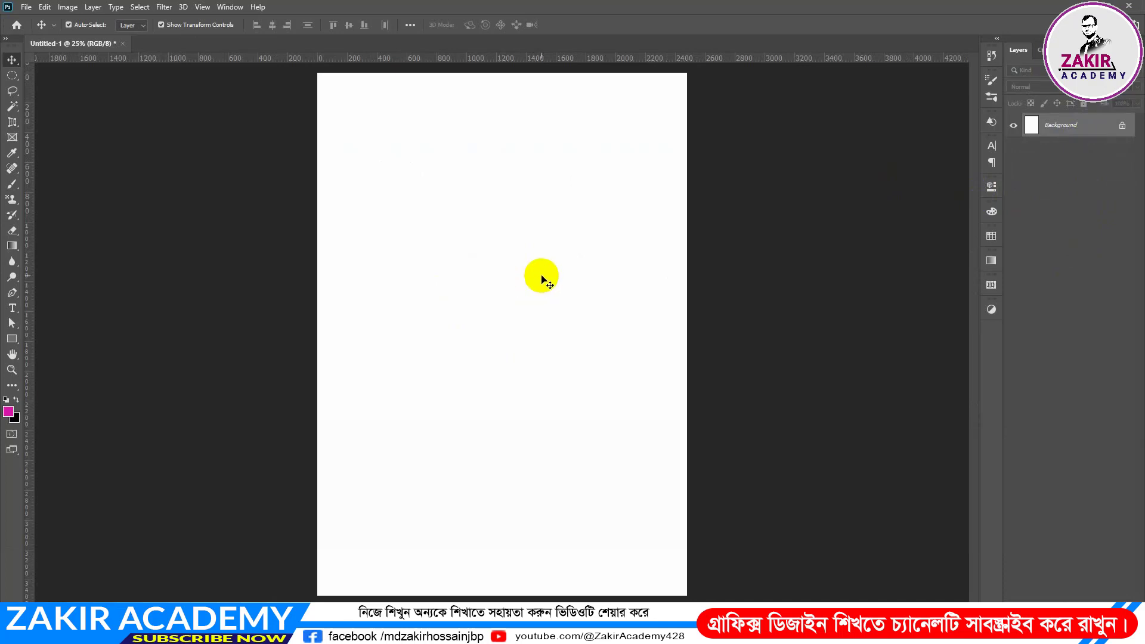
pyautogui.click(263, 302)
pyautogui.click(12, 307)
pyautogui.click(360, 165)
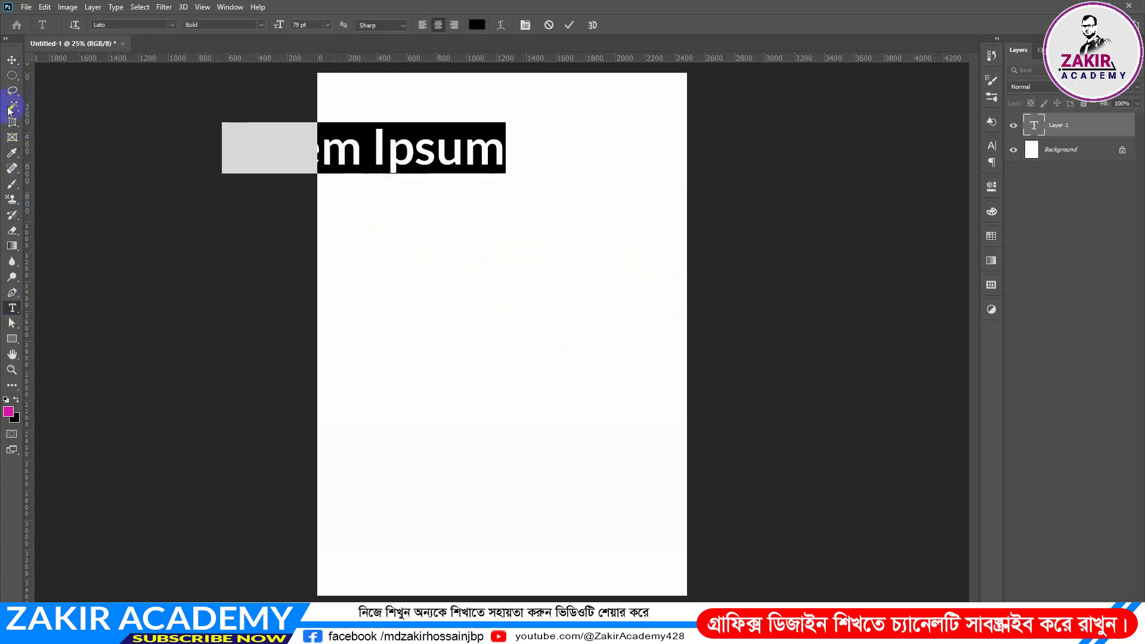
pyautogui.click(11, 61)
pyautogui.moveTo(414, 163); pyautogui.dragTo(573, 192)
# Draw a full-width magenta rectangle below the text and a shorter one, about 1512 x 232 px, beneath it against the page's right edge.
pyautogui.click(11, 338)
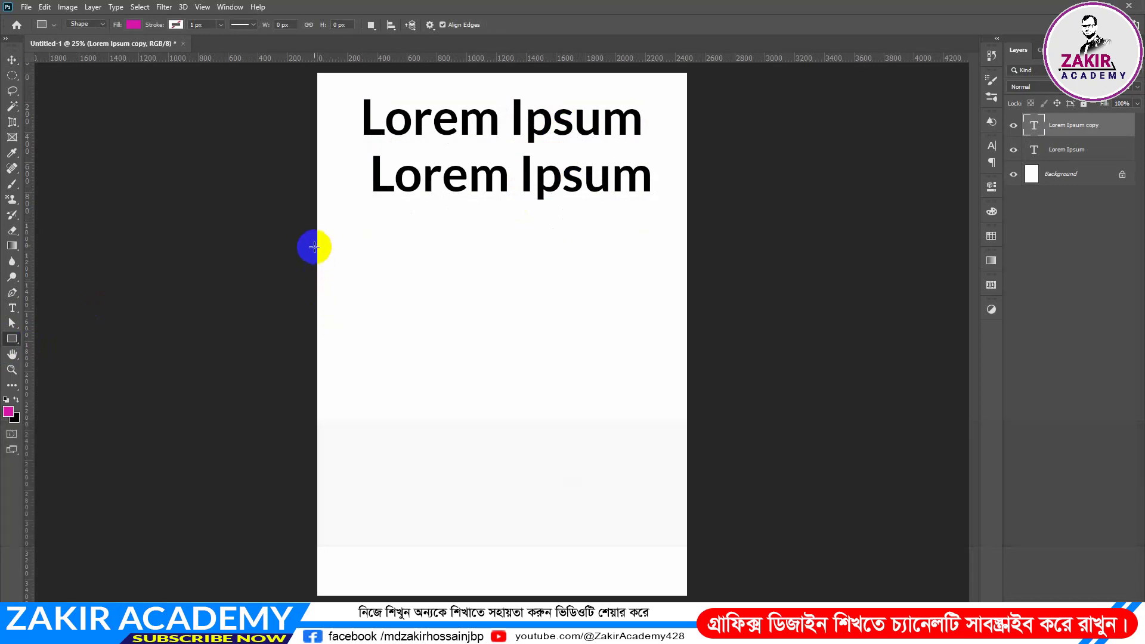
pyautogui.moveTo(315, 240); pyautogui.dragTo(687, 274)
pyautogui.moveTo(461, 305); pyautogui.dragTo(688, 340)
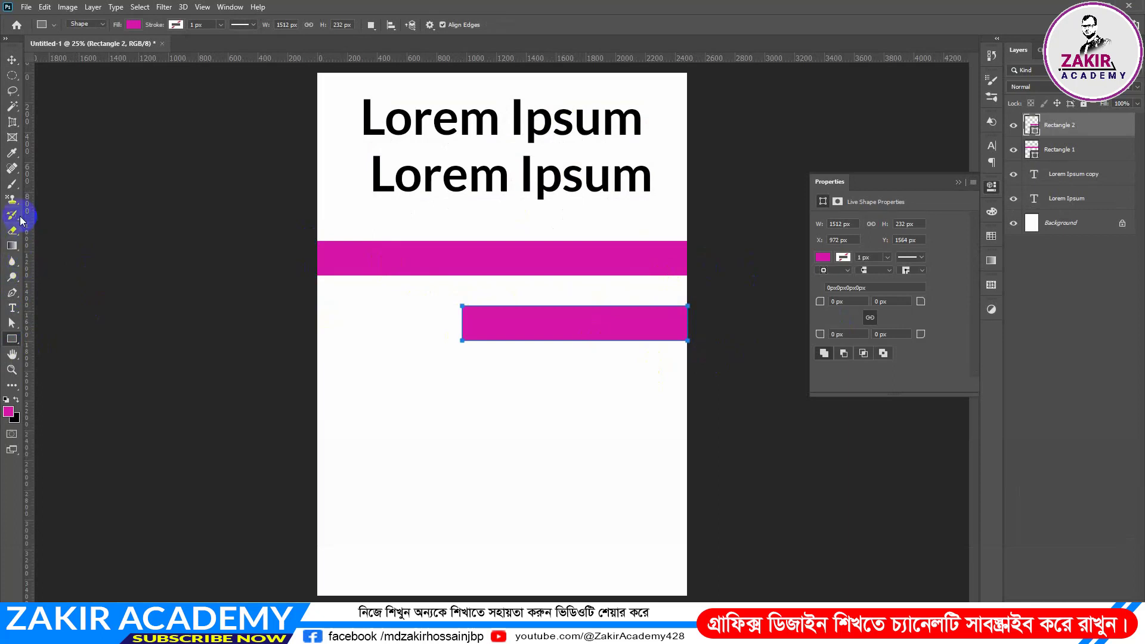
# Create a new empty layer and paint a freehand magenta brush scribble in the page's lower-left area.
pyautogui.click(1106, 597)
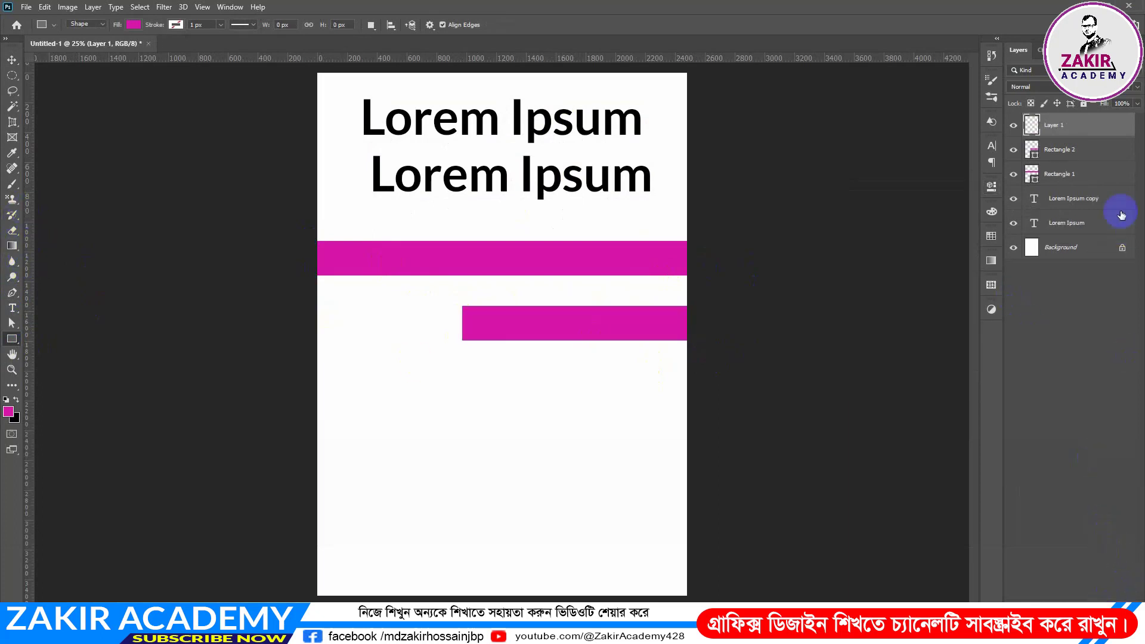
pyautogui.click(9, 183)
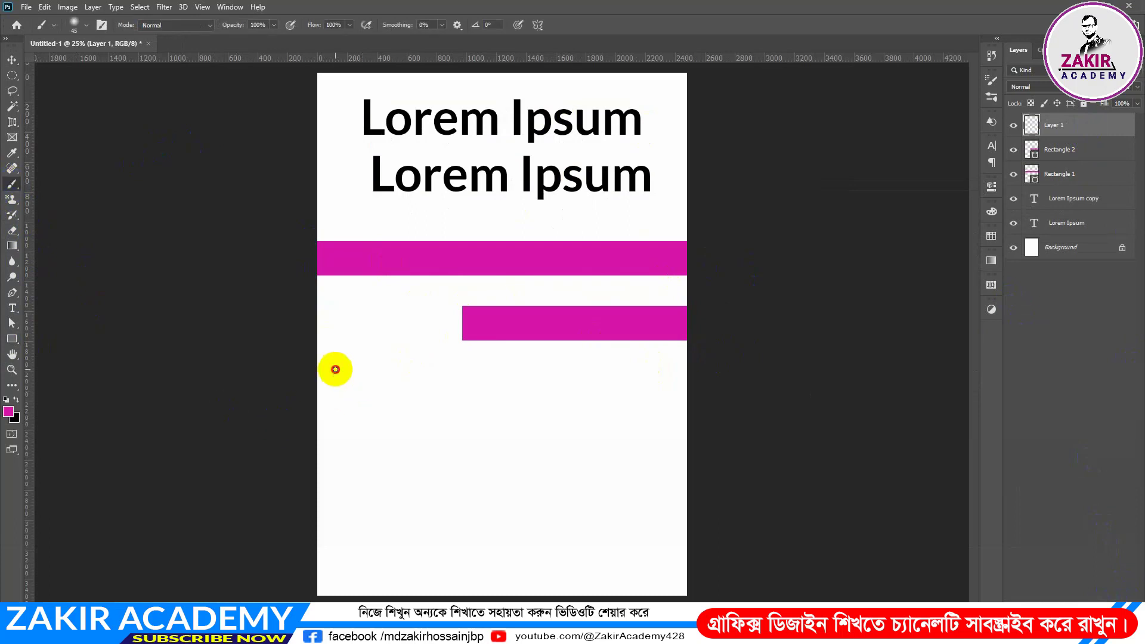
pyautogui.moveTo(335, 369)
pyautogui.mouseDown()
pyautogui.moveTo(448, 427)
pyautogui.moveTo(388, 417)
pyautogui.moveTo(378, 384)
pyautogui.moveTo(415, 460)
pyautogui.mouseUp()
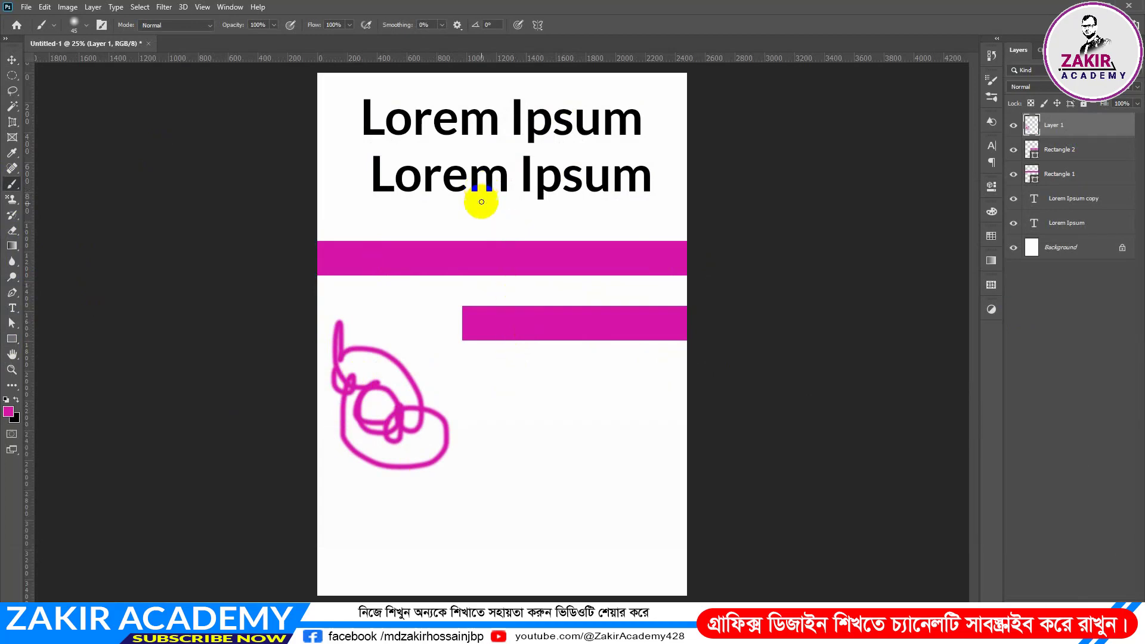
# Open the first green banner image from the Design pic folder inside Destop file on the Desktop.
pyautogui.click(27, 7)
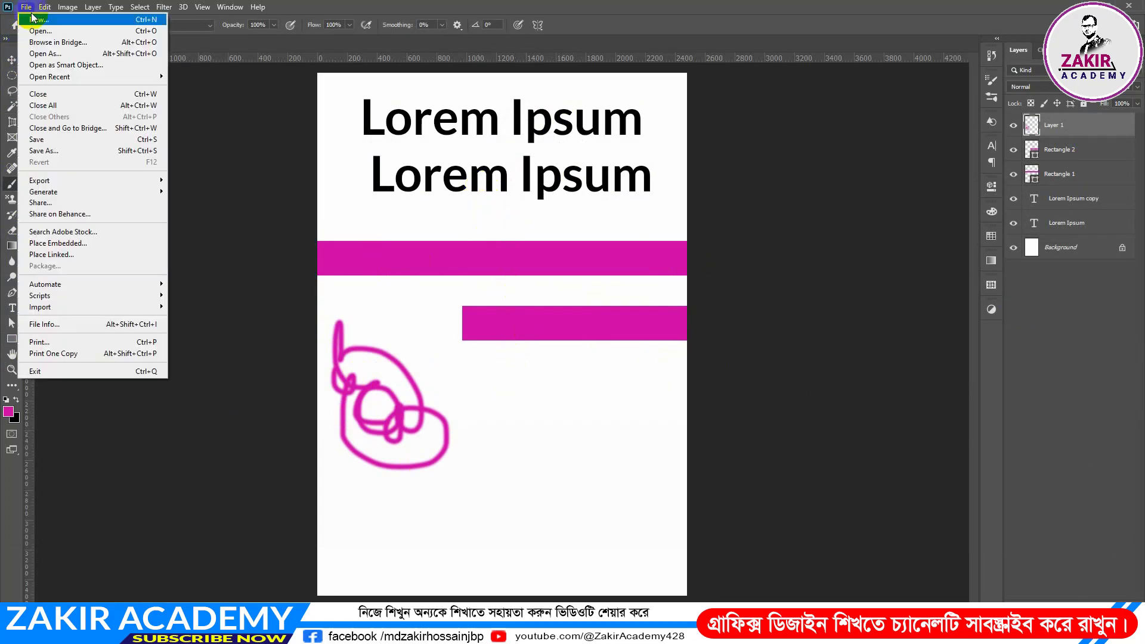
pyautogui.click(36, 25)
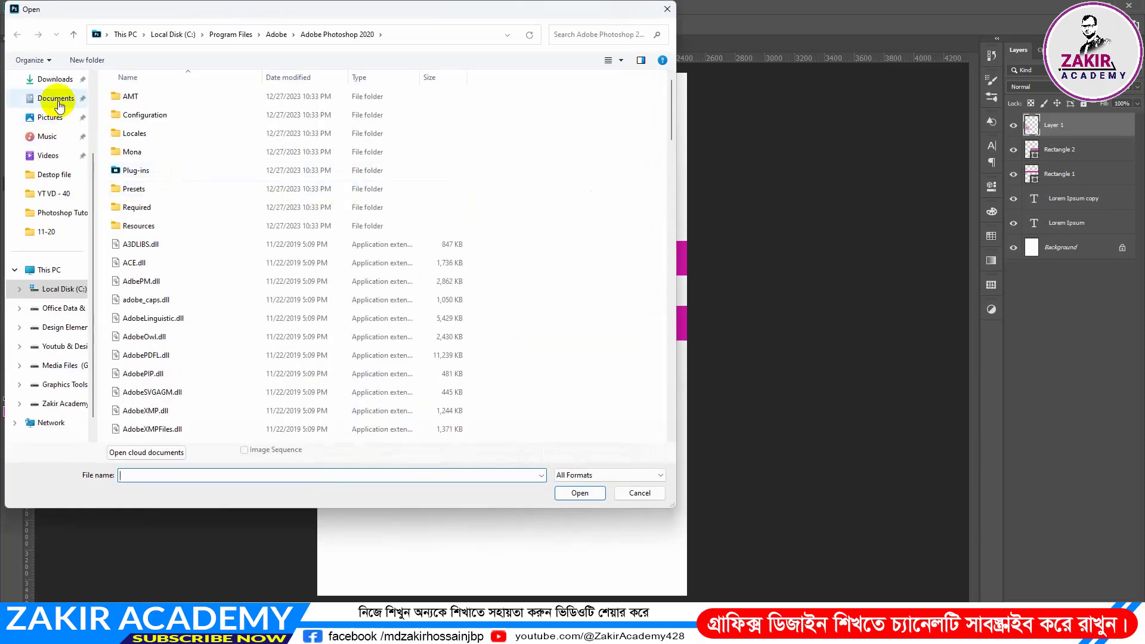
pyautogui.click(53, 79)
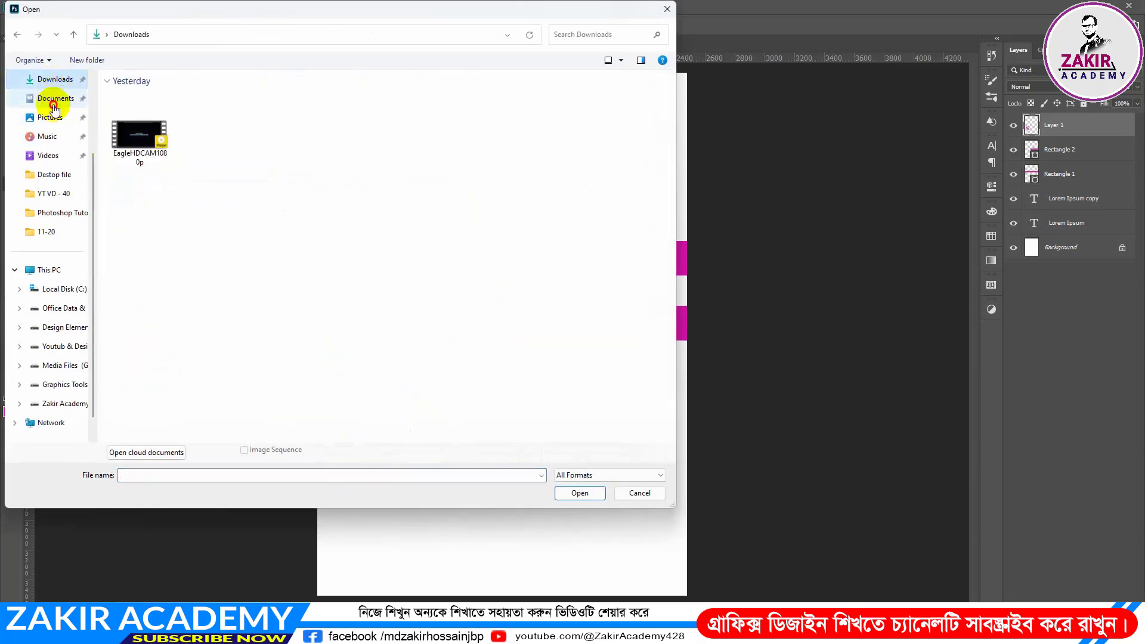
pyautogui.click(54, 100)
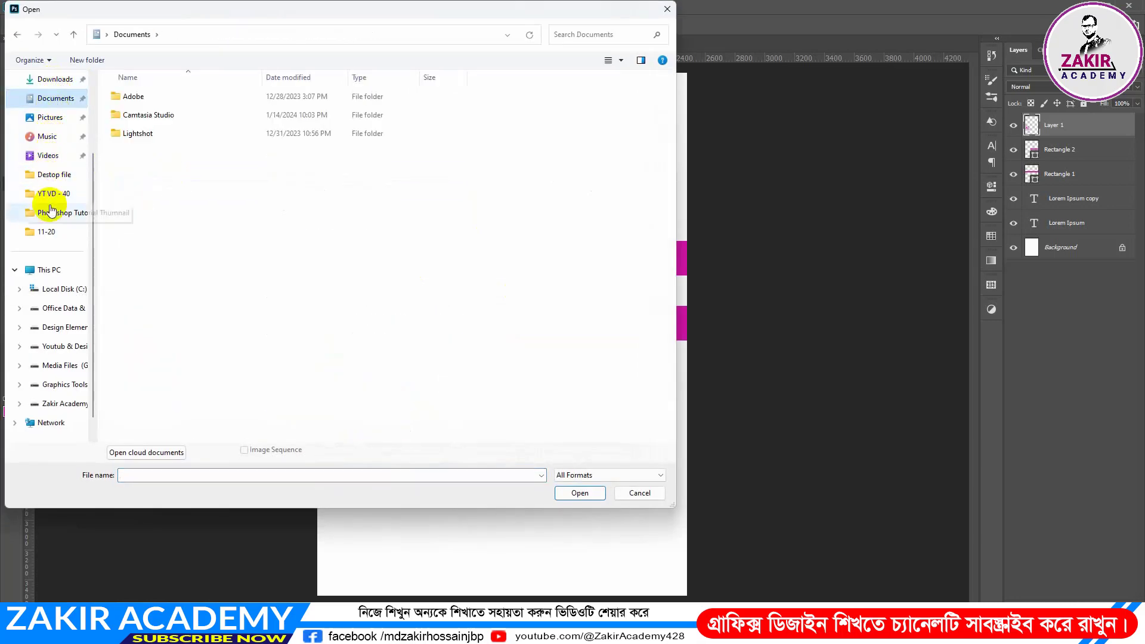
pyautogui.click(47, 162)
pyautogui.scroll(3, 48, 179)
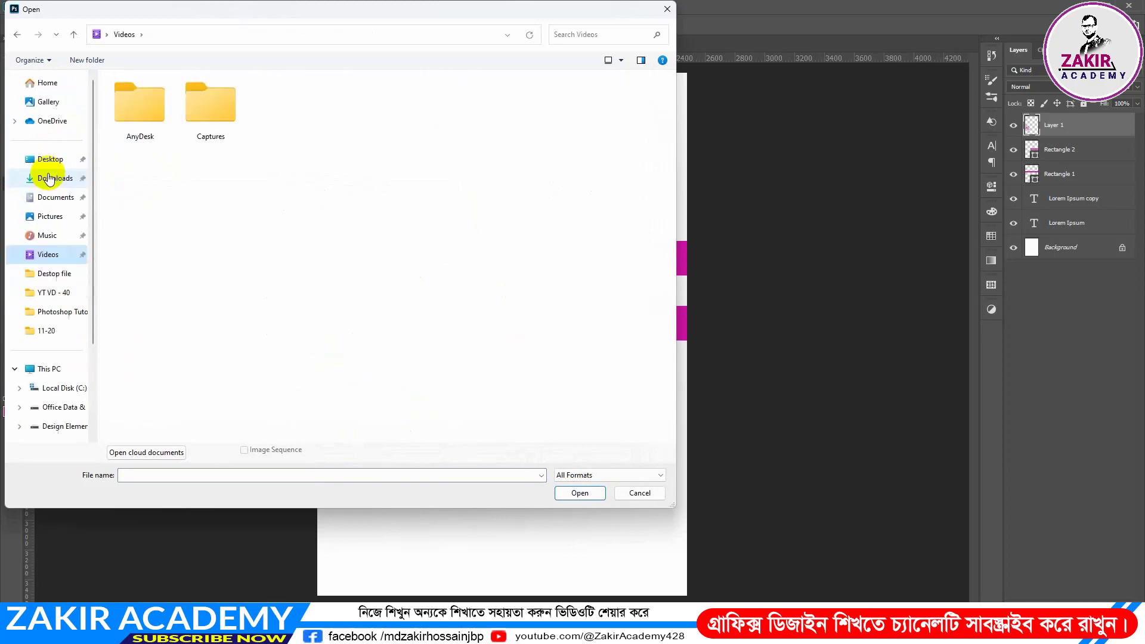
pyautogui.click(48, 161)
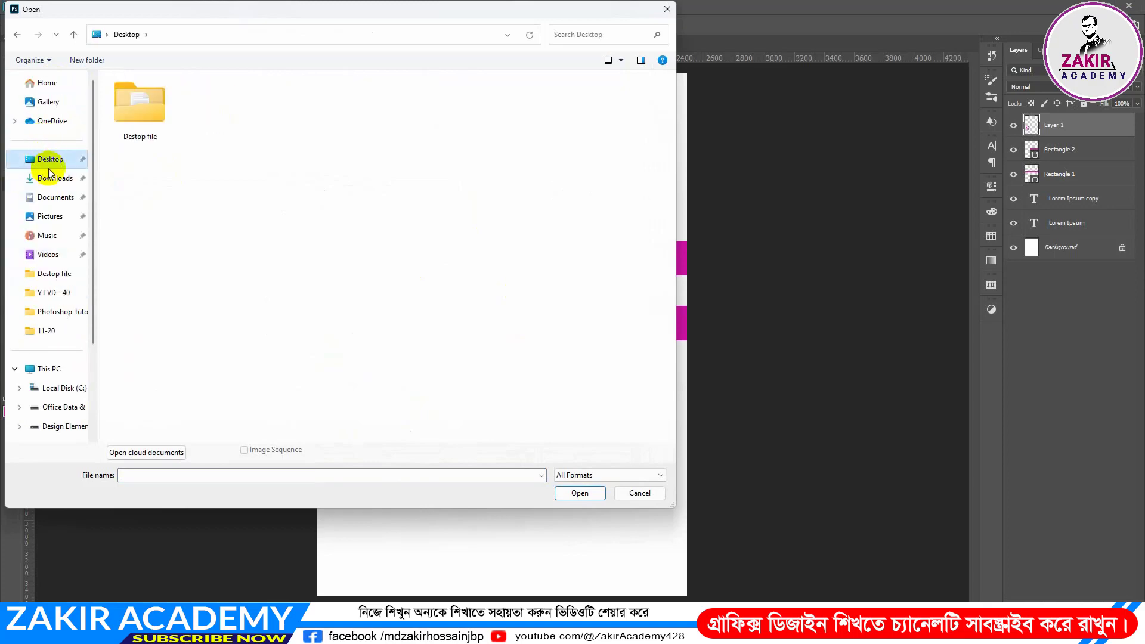
pyautogui.doubleClick(149, 112)
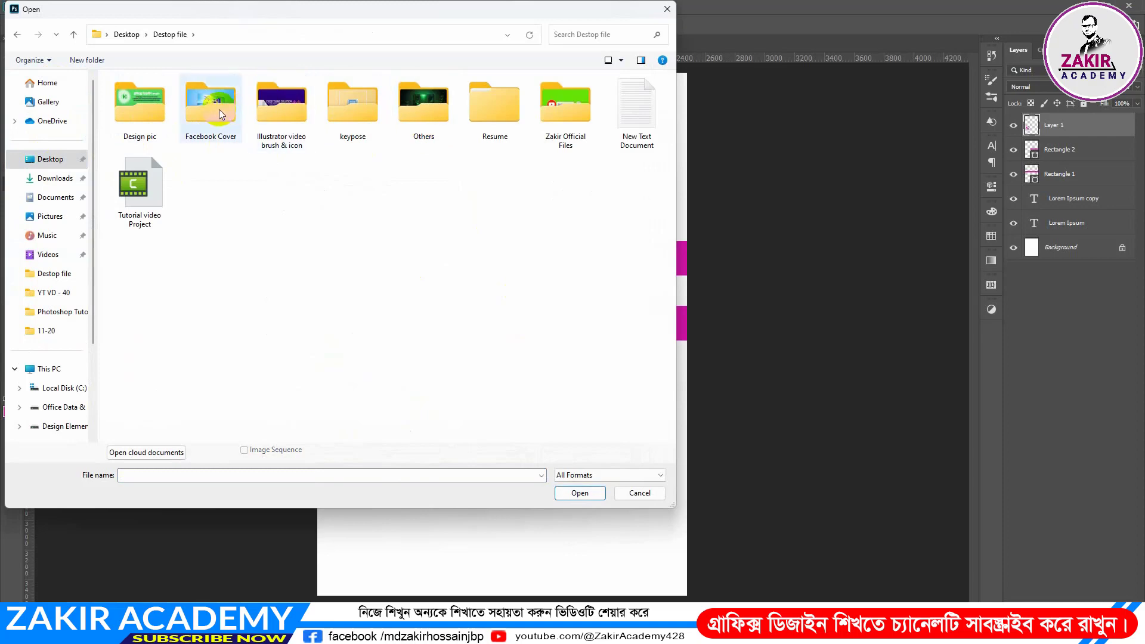
pyautogui.click(148, 104)
pyautogui.doubleClick(147, 101)
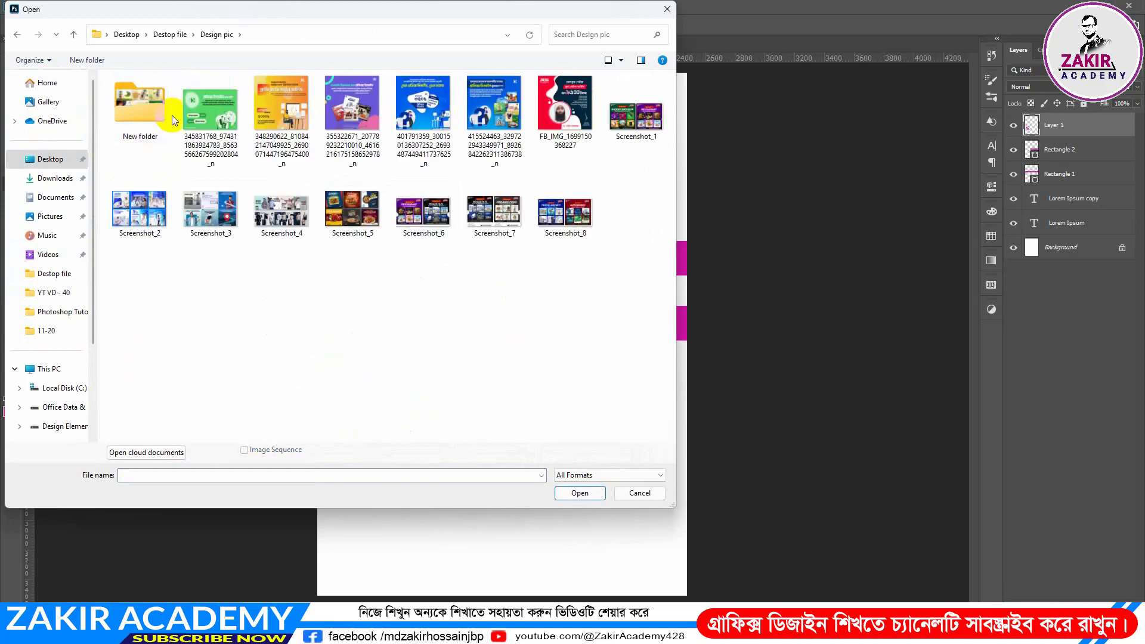
pyautogui.click(235, 132)
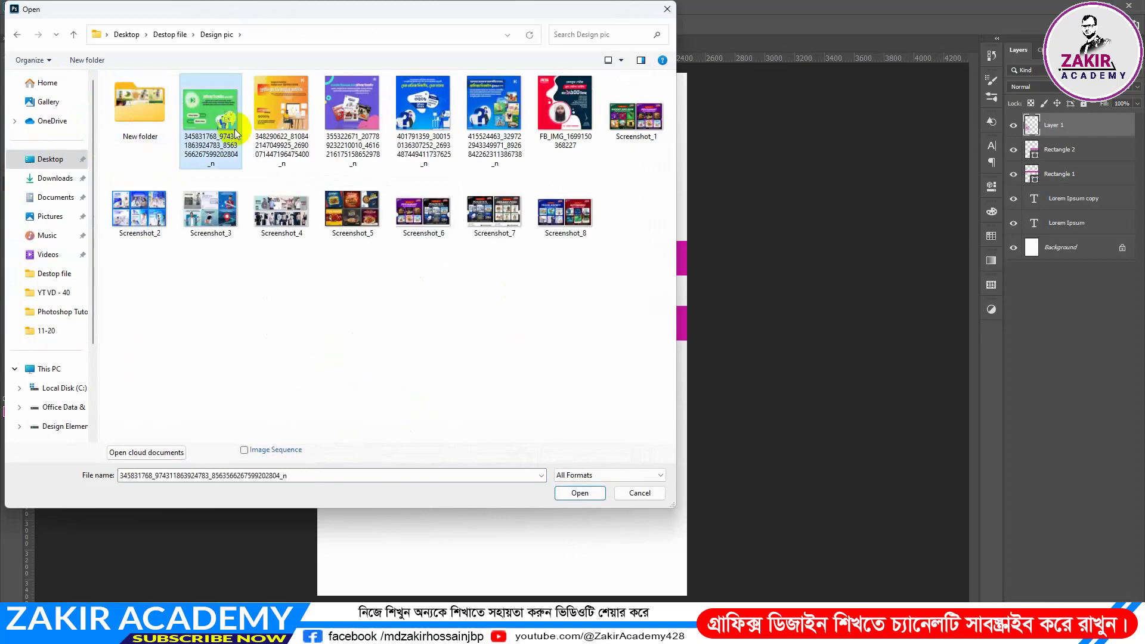
pyautogui.click(579, 493)
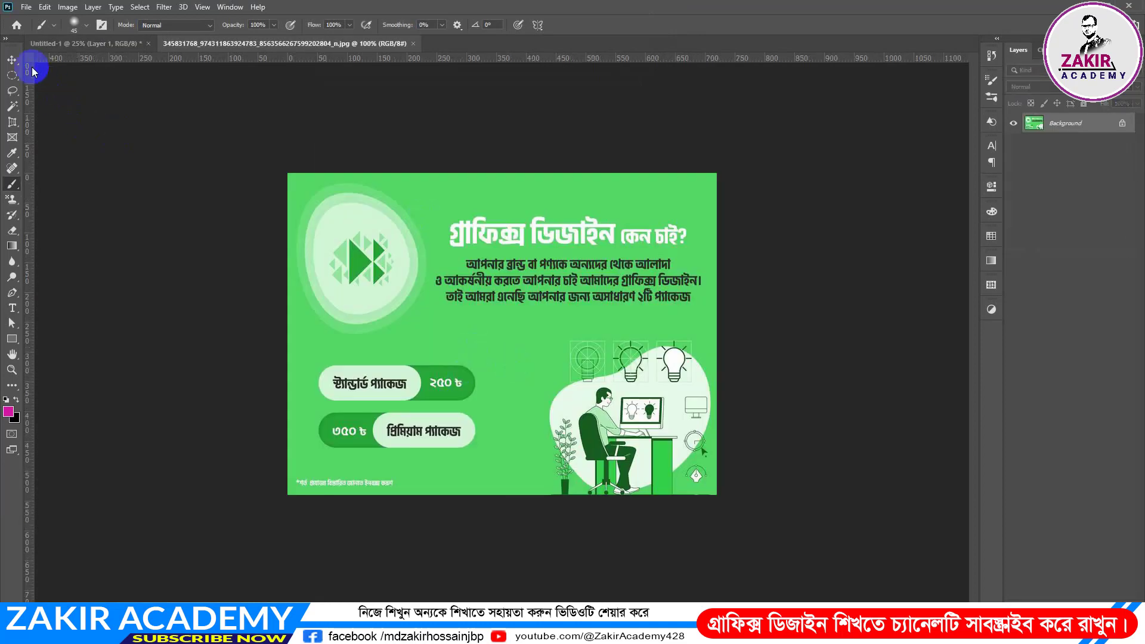
# Move the green banner into the Untitled-1 document and place it near the page's lower-right corner.
pyautogui.click(12, 60)
pyautogui.moveTo(149, 110); pyautogui.dragTo(647, 375)
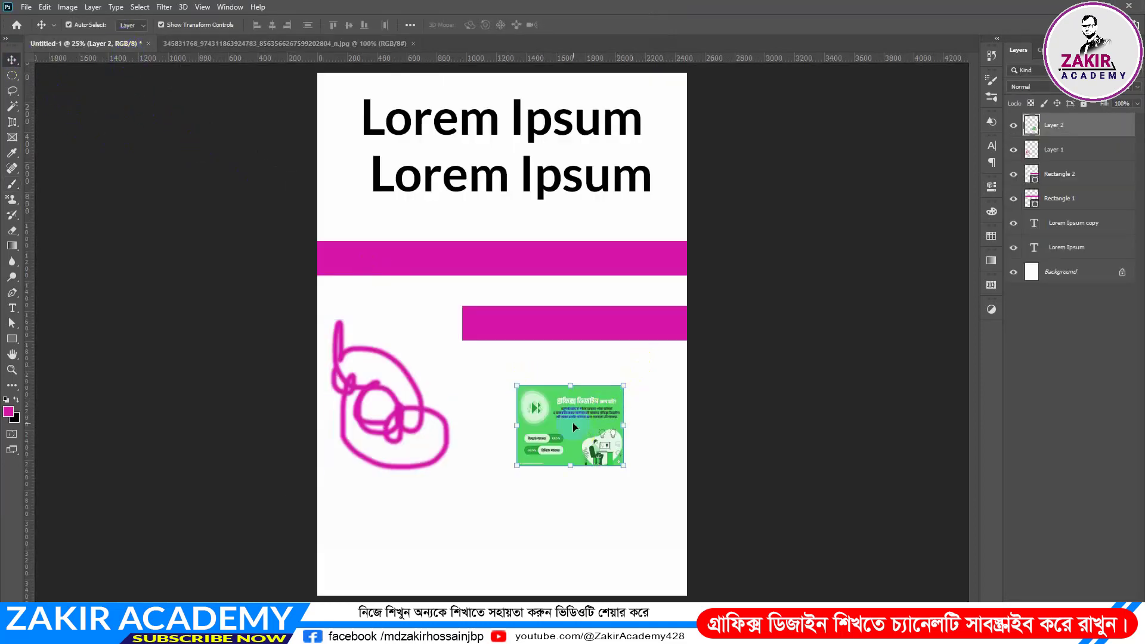
pyautogui.moveTo(574, 425); pyautogui.dragTo(596, 493)
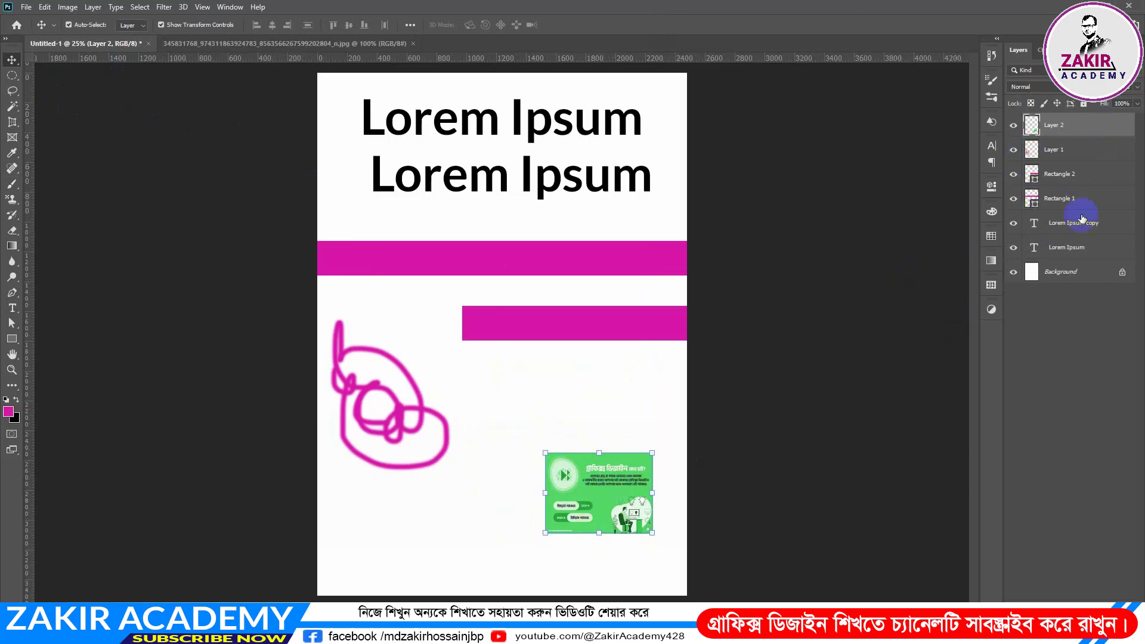
pyautogui.moveTo(600, 481)
pyautogui.mouseDown()
pyautogui.moveTo(573, 521)
pyautogui.moveTo(596, 449)
pyautogui.moveTo(603, 478)
pyautogui.mouseUp()
# Create a new layer group at the top of the stack, move Layer 2 into it and leave the group collapsed.
pyautogui.click(1070, 382)
pyautogui.click(1089, 132)
pyautogui.click(1094, 593)
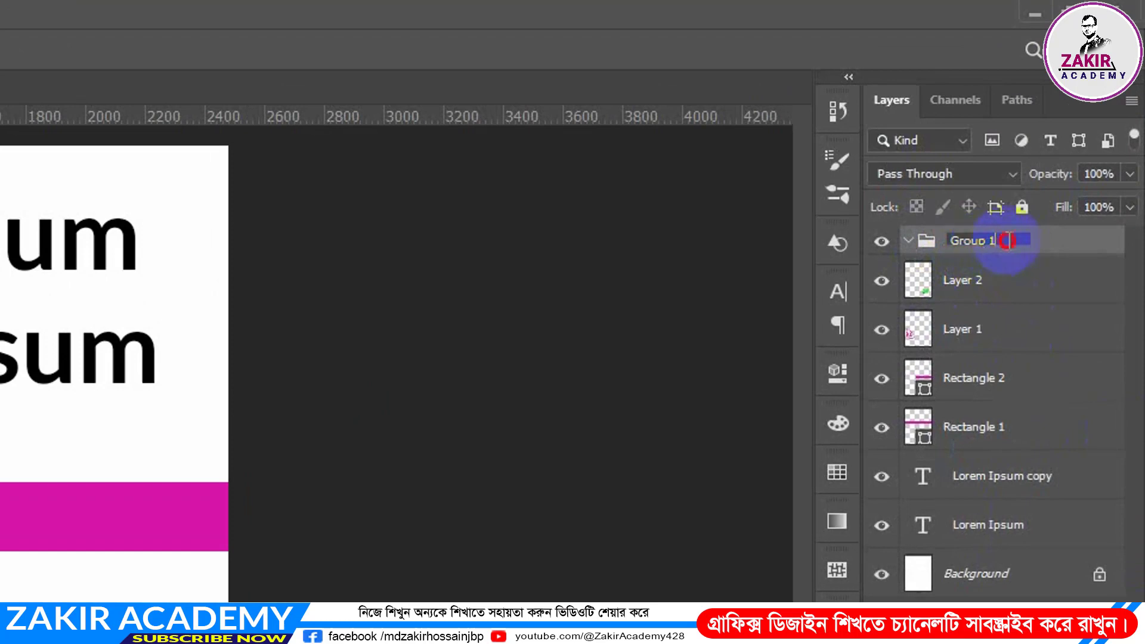
pyautogui.click(1067, 239)
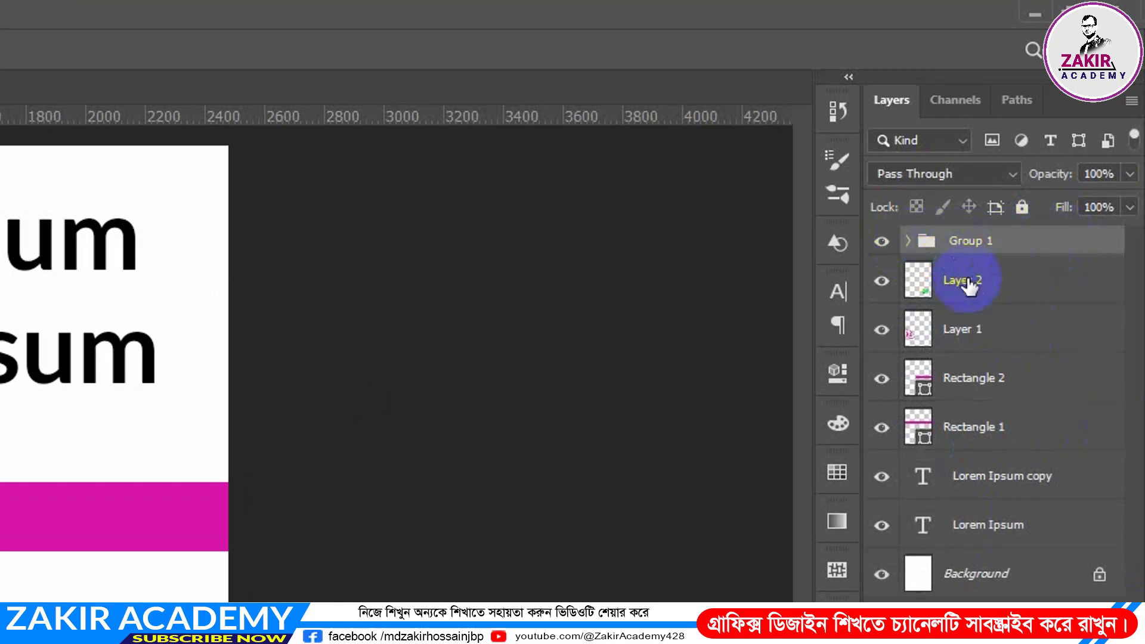
pyautogui.moveTo(950, 276); pyautogui.dragTo(1001, 240)
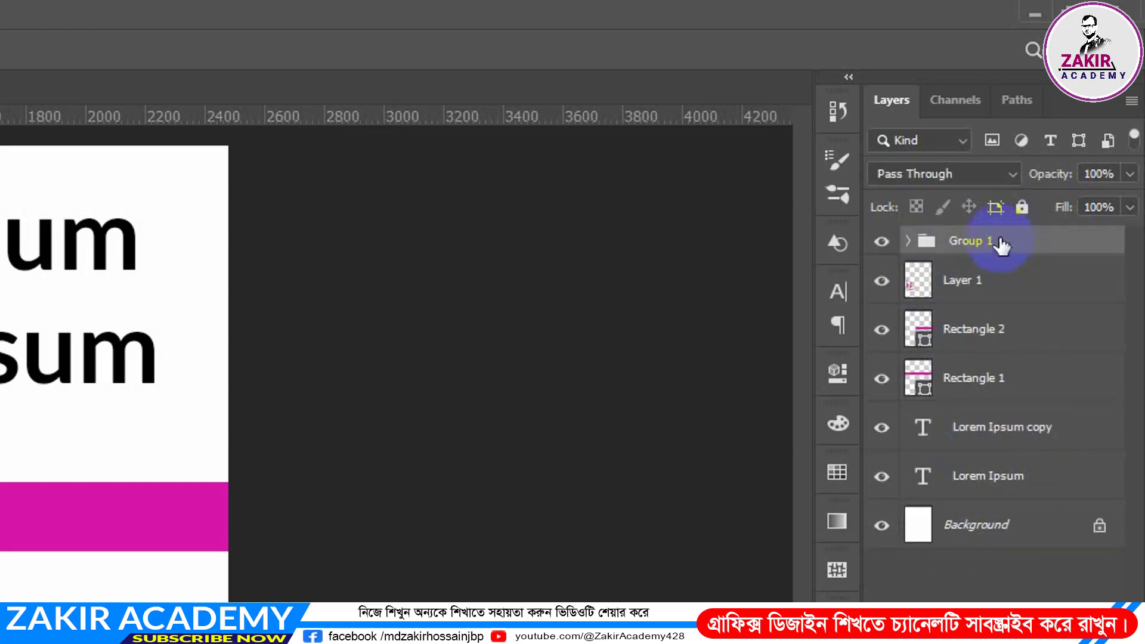
pyautogui.click(907, 241)
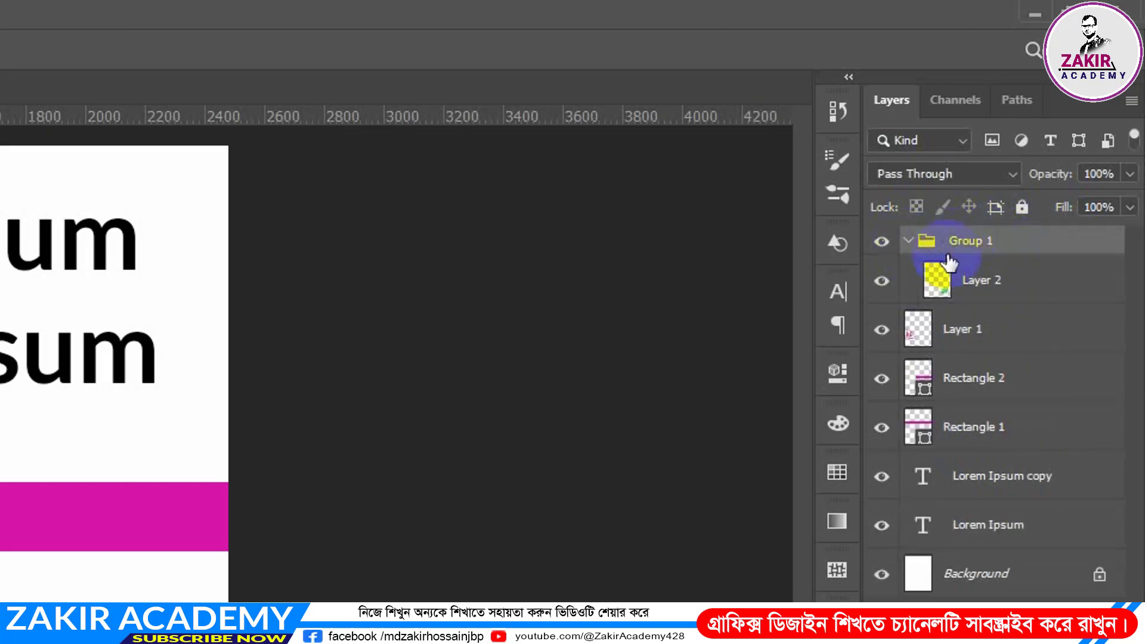
pyautogui.click(908, 241)
# Group Layer 1 on its own, name the group Brush and collapse it.
pyautogui.click(1012, 287)
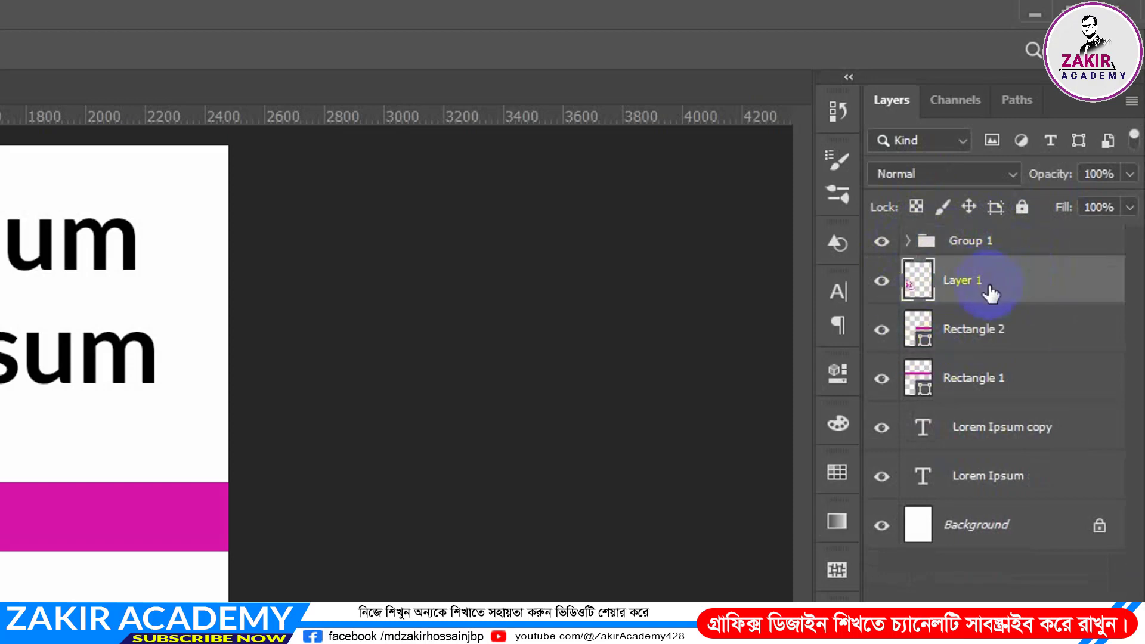
pyautogui.hotkey('ctrl', 'g')
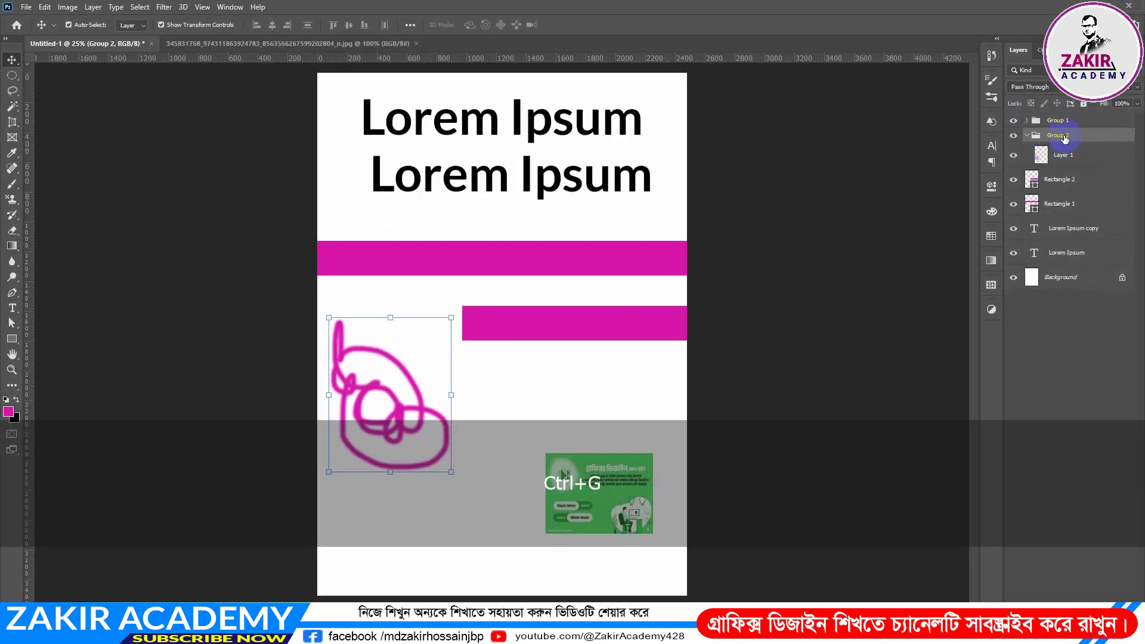
pyautogui.doubleClick(1058, 135)
pyautogui.write('B')
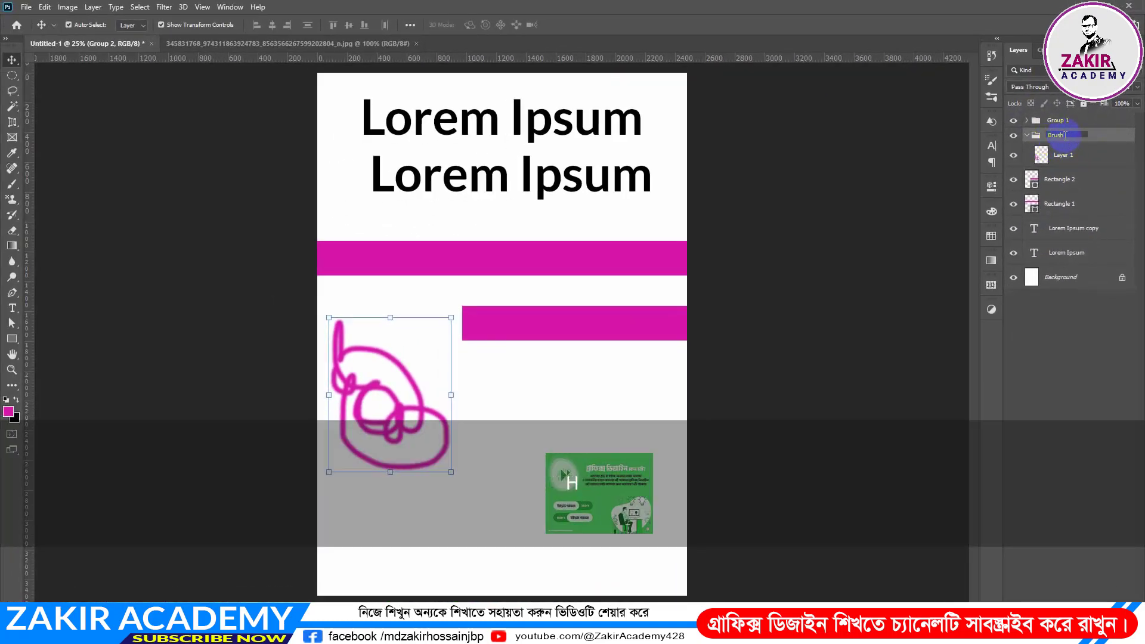
pyautogui.write('rush')
pyautogui.press('Return')
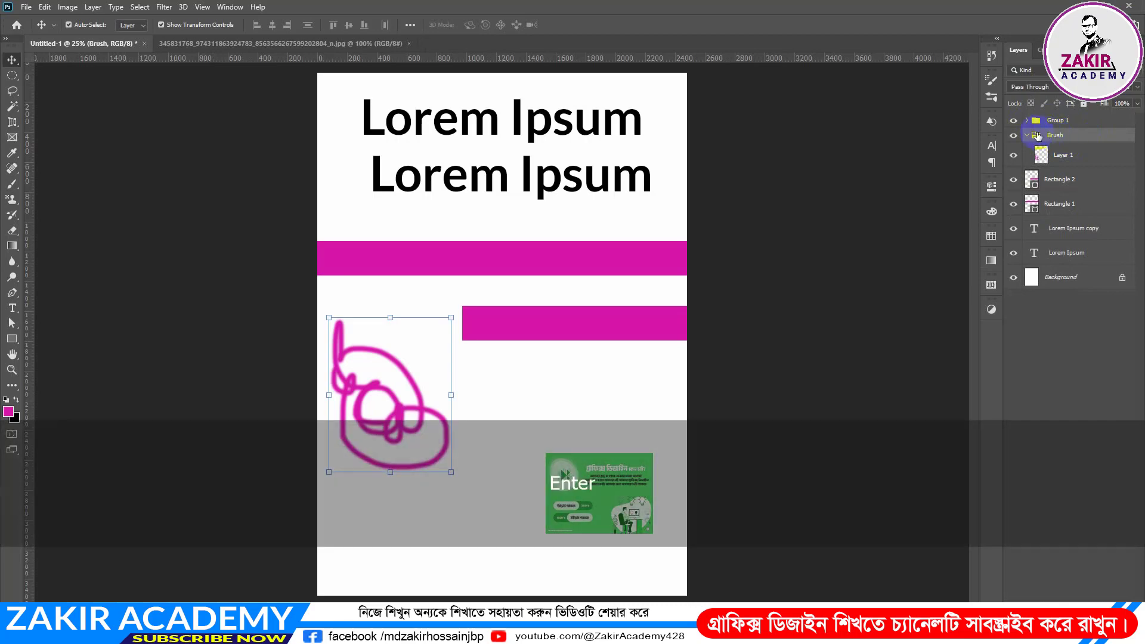
pyautogui.click(1028, 137)
# Rename the group holding the green banner as Image and set the layer thumbnails to large.
pyautogui.click(1056, 159)
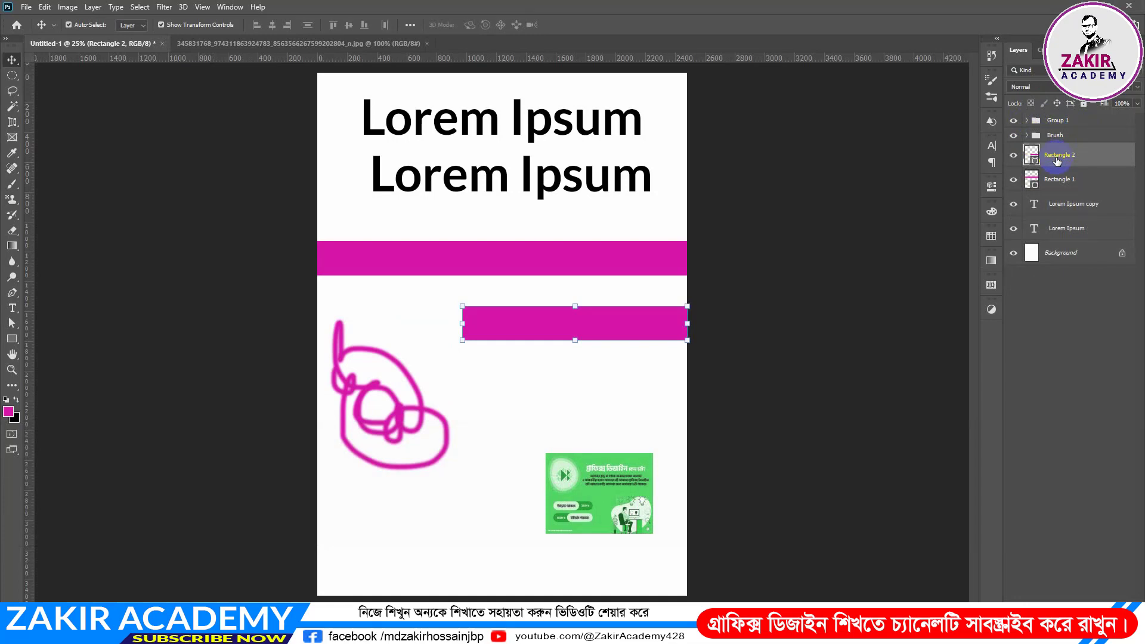
pyautogui.doubleClick(1057, 120)
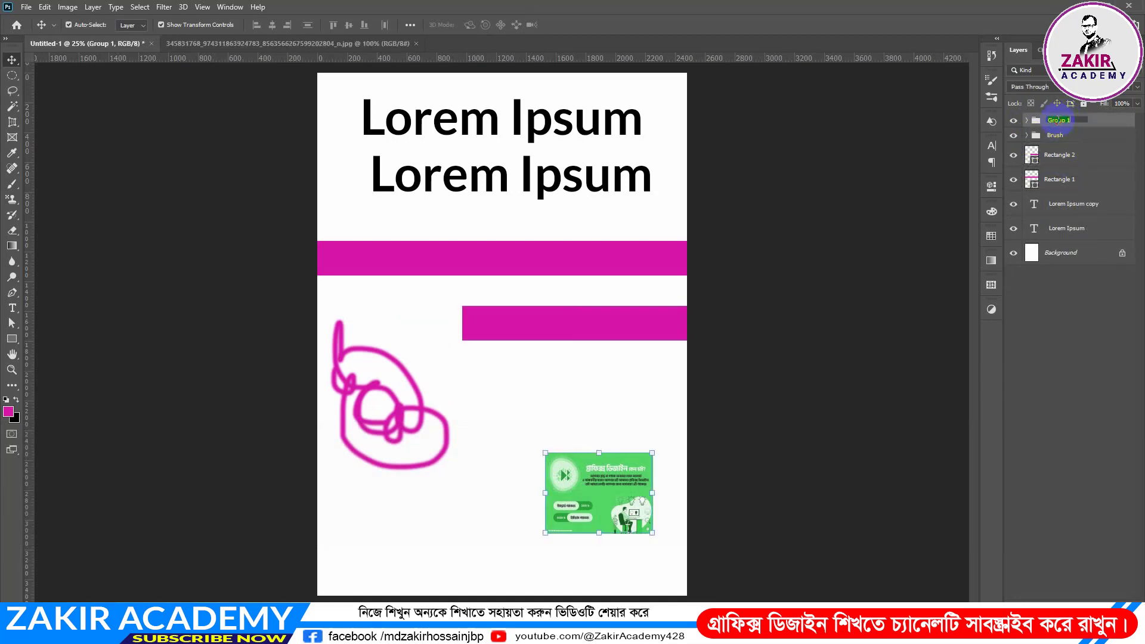
pyautogui.write('Ima')
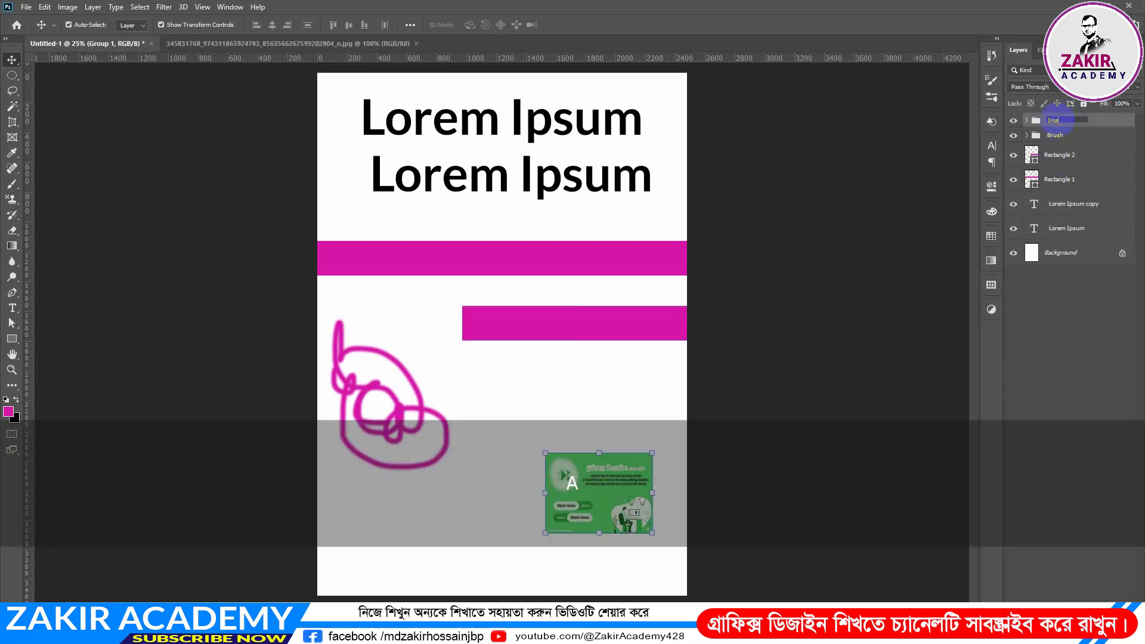
pyautogui.write('ge')
pyautogui.press('Return')
pyautogui.rightClick(1047, 289)
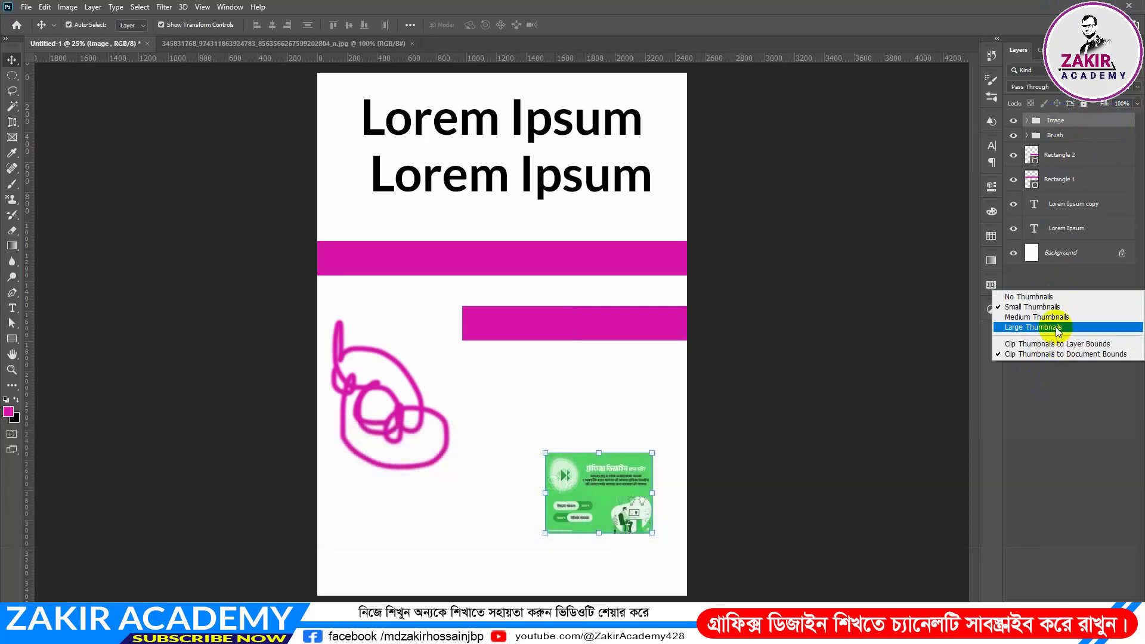
pyautogui.click(1034, 327)
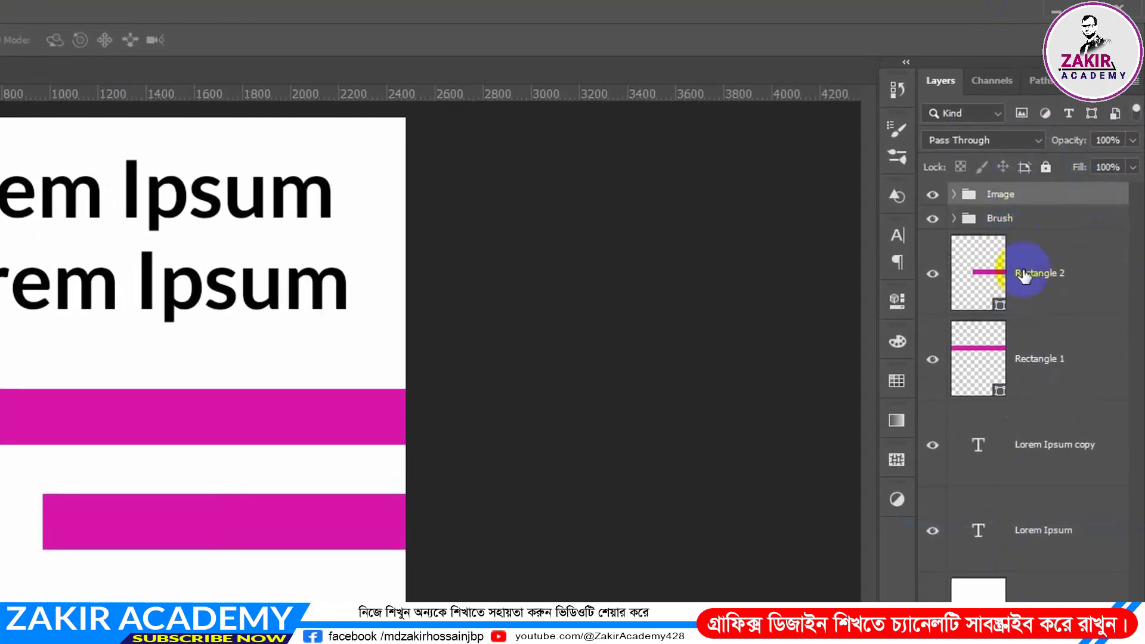
# Group the Rectangle 2 and Rectangle 1 layers together and name the group Shape.
pyautogui.click(1056, 273)
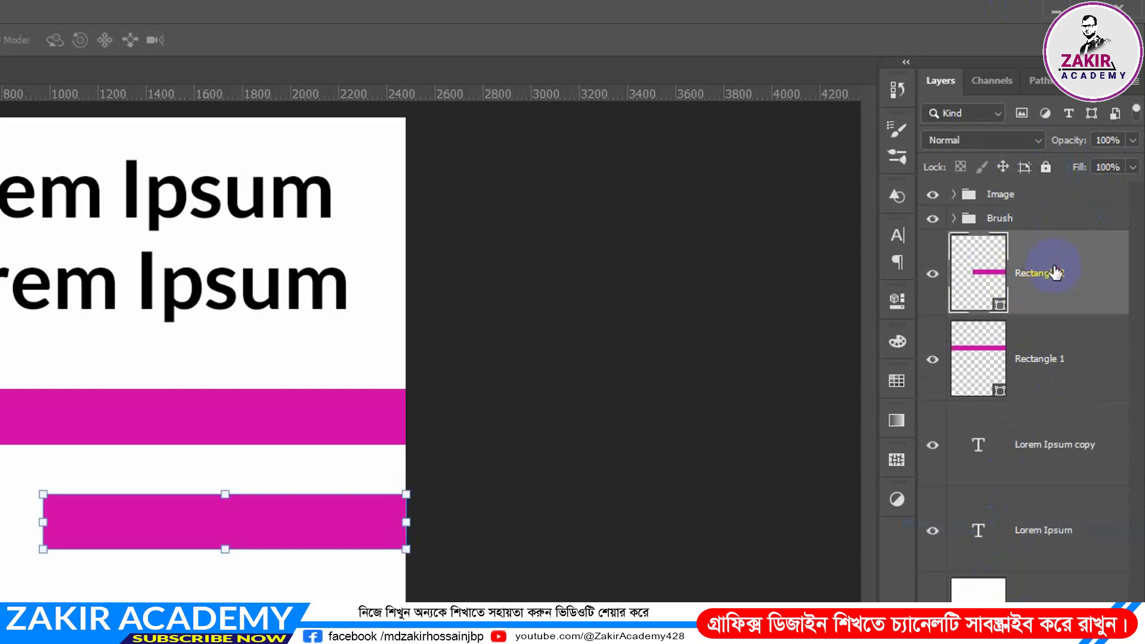
pyautogui.keyDown('shift'); pyautogui.click(1068, 389); pyautogui.keyUp('shift')
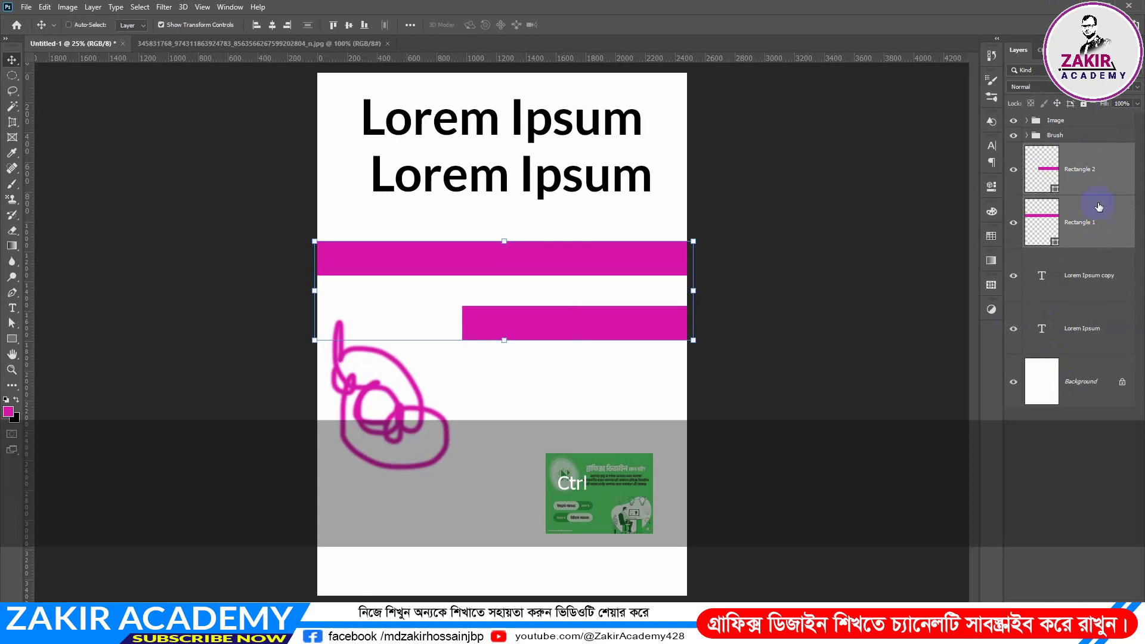
pyautogui.hotkey('ctrl', 'g')
pyautogui.doubleClick(1058, 149)
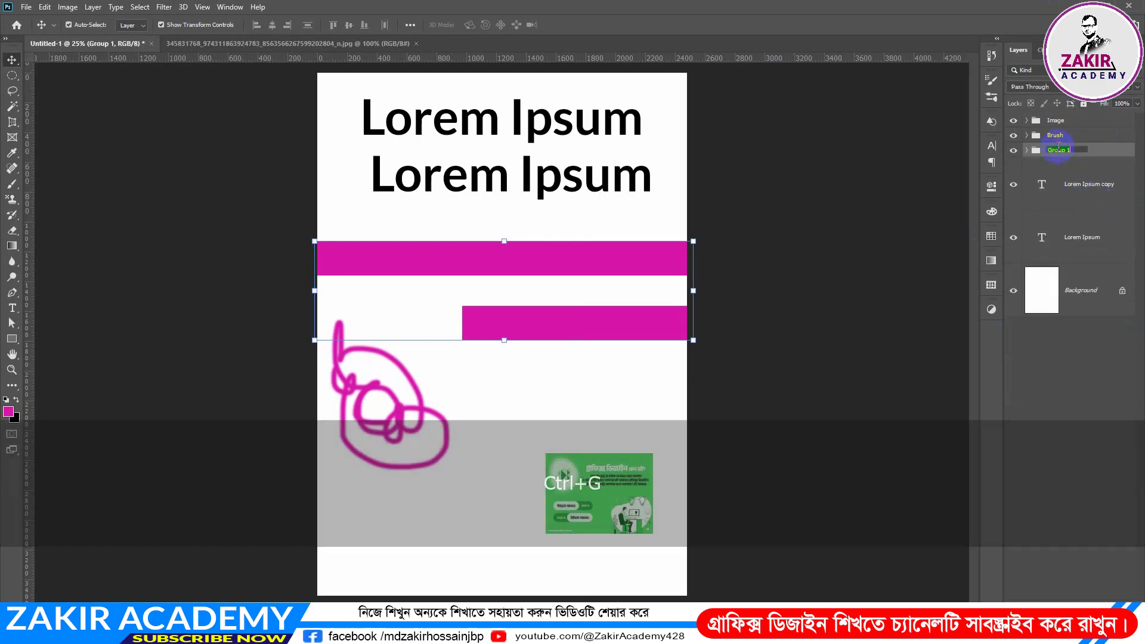
pyautogui.write('Shape')
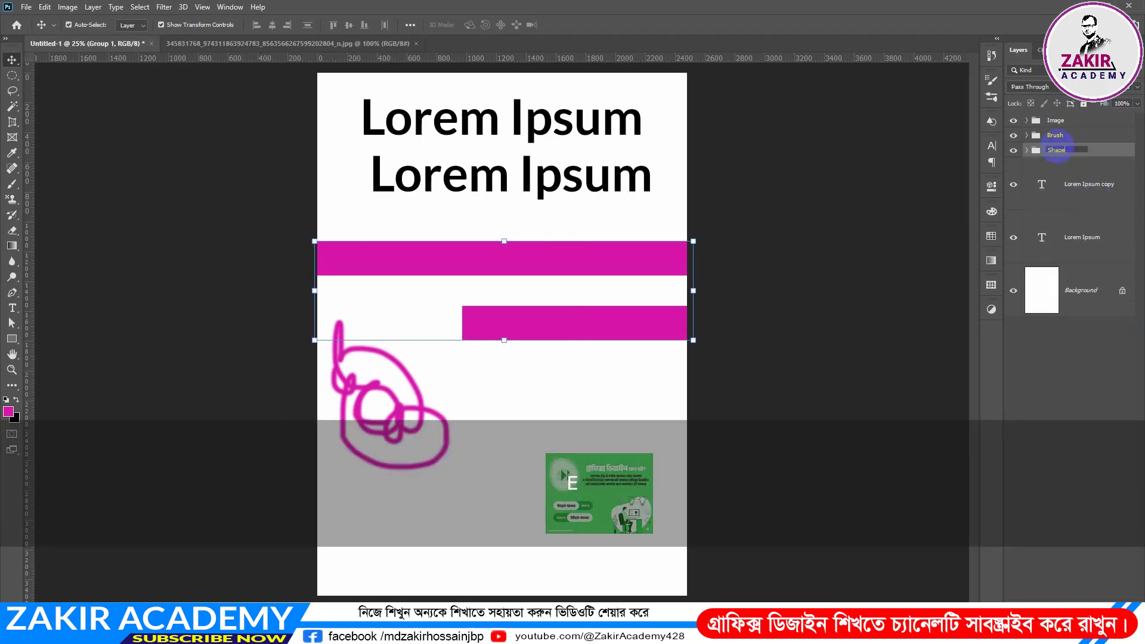
# Group the Lorem Ipsum copy and Lorem Ipsum text layers together and name the group Text.
pyautogui.click(1073, 191)
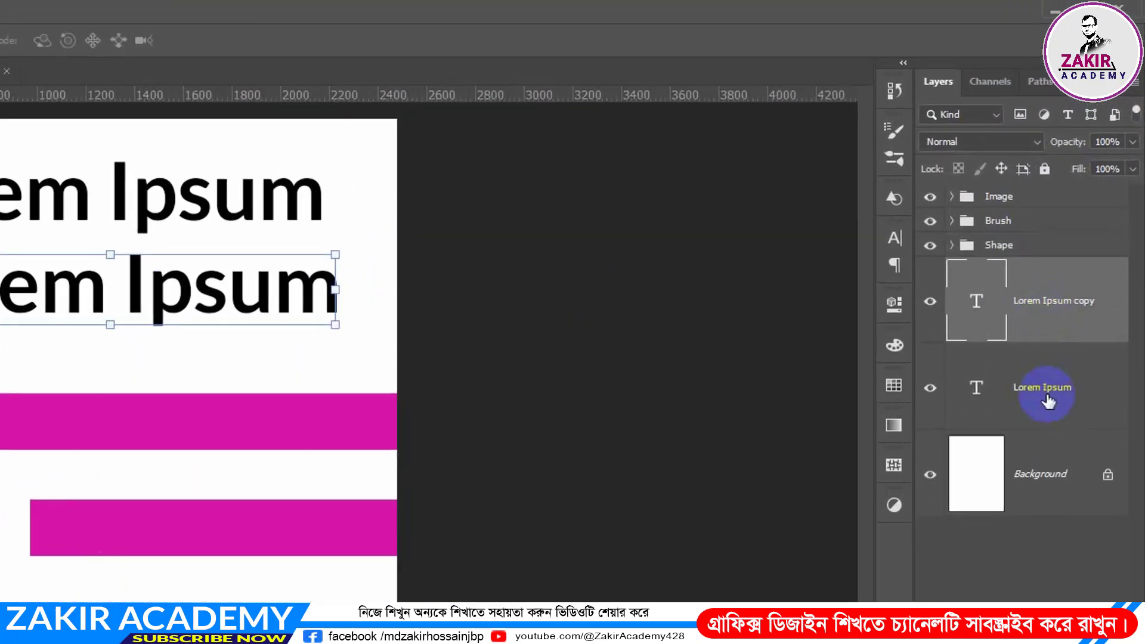
pyautogui.keyDown('shift'); pyautogui.click(1048, 402); pyautogui.keyUp('shift')
pyautogui.hotkey('ctrl', 'g')
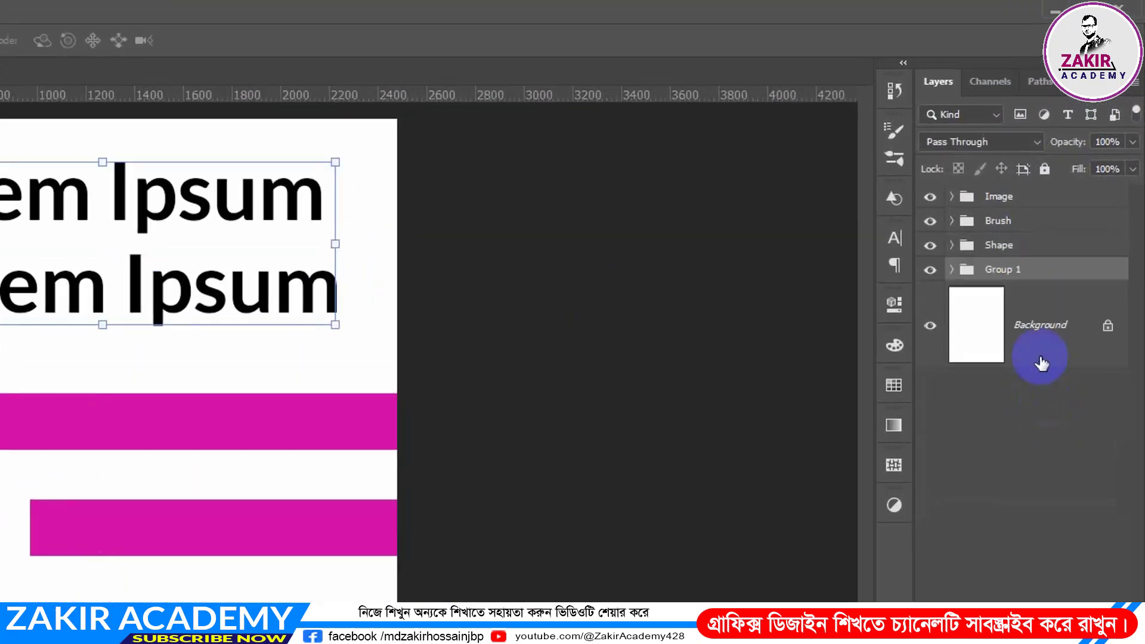
pyautogui.doubleClick(1007, 269)
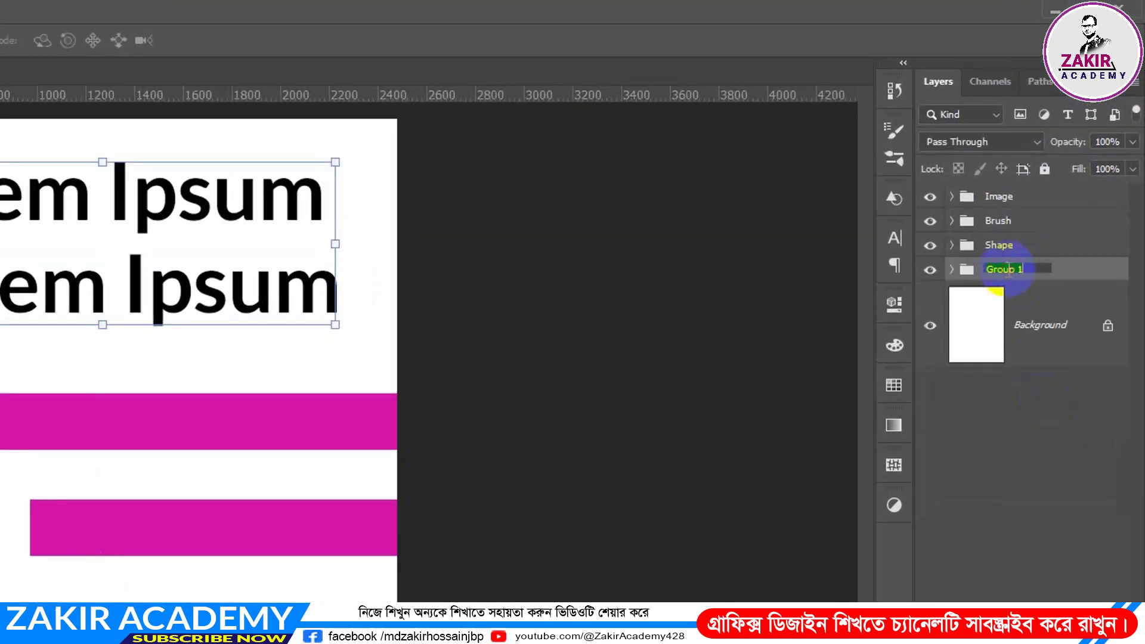
pyautogui.write('Text')
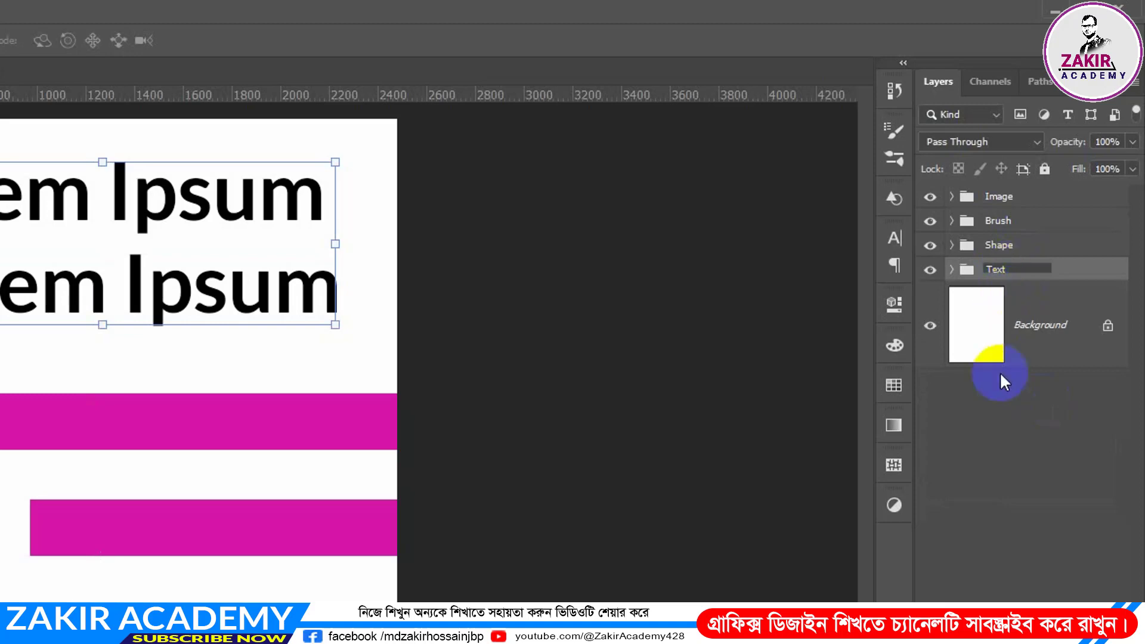
pyautogui.press('Return')
# Unlock the Background layer, put it in its own group and name that group Bacround.
pyautogui.click(1041, 334)
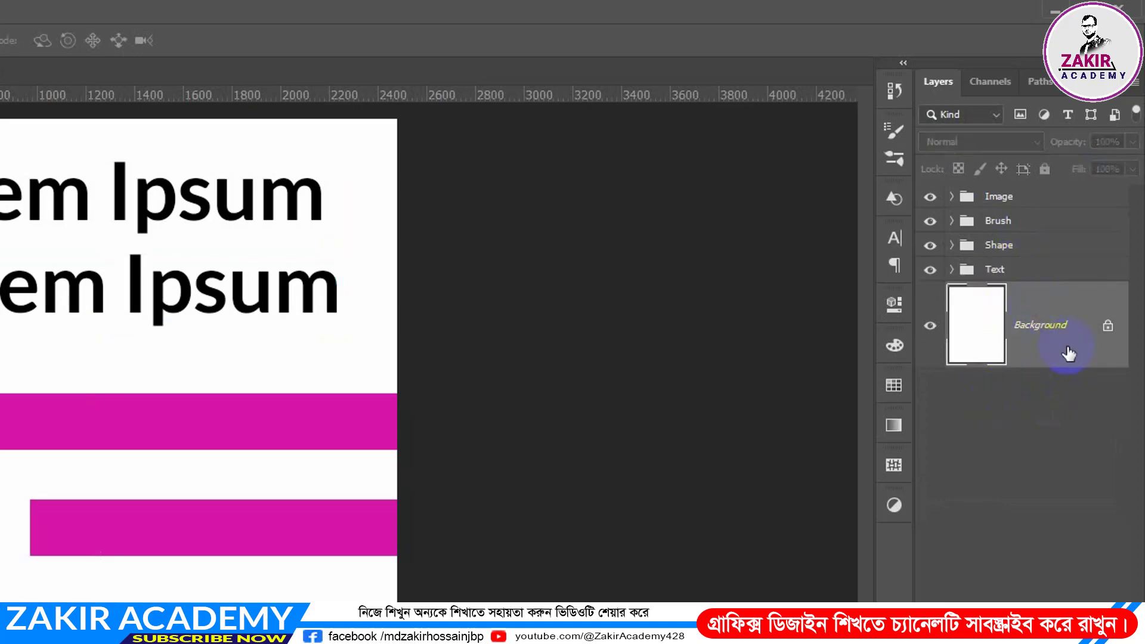
pyautogui.click(1107, 328)
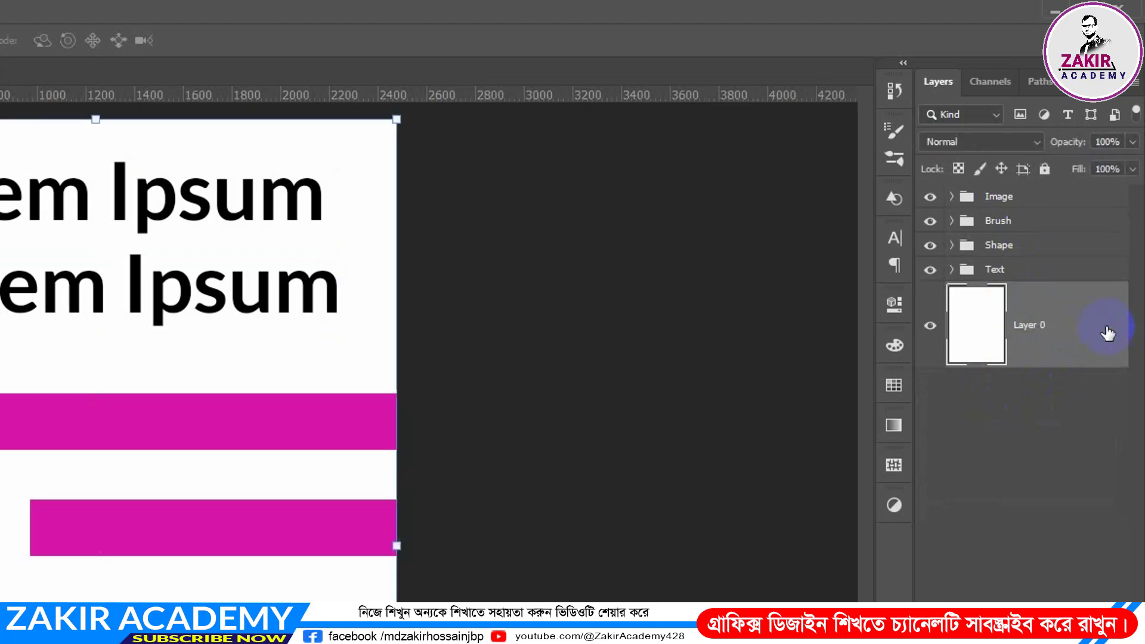
pyautogui.hotkey('ctrl', 'g')
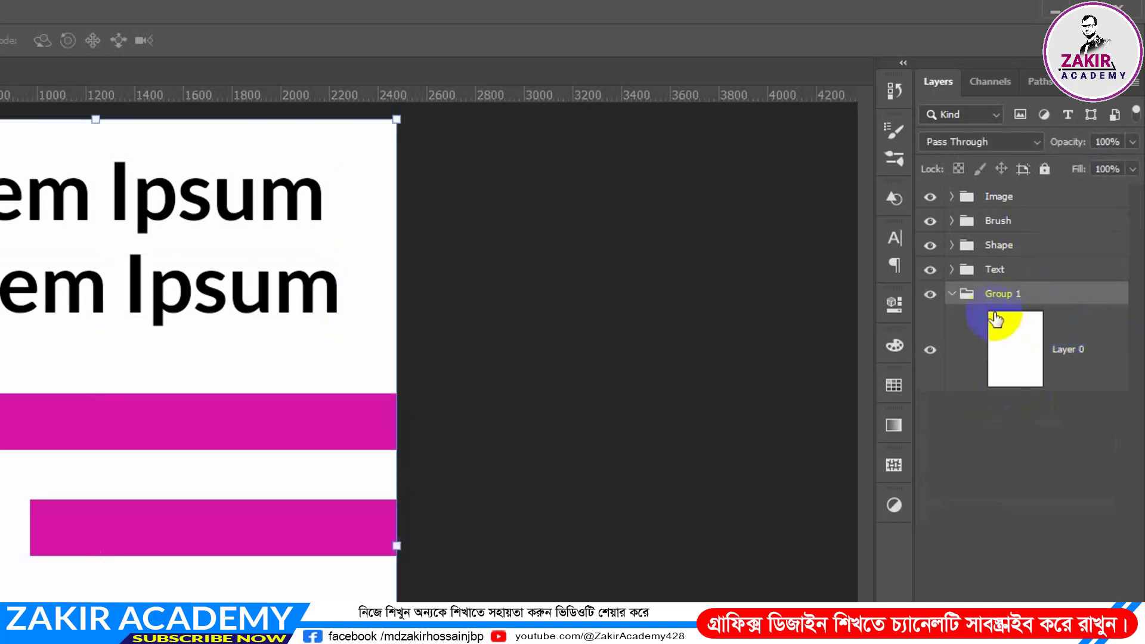
pyautogui.doubleClick(1003, 294)
pyautogui.write('Ba')
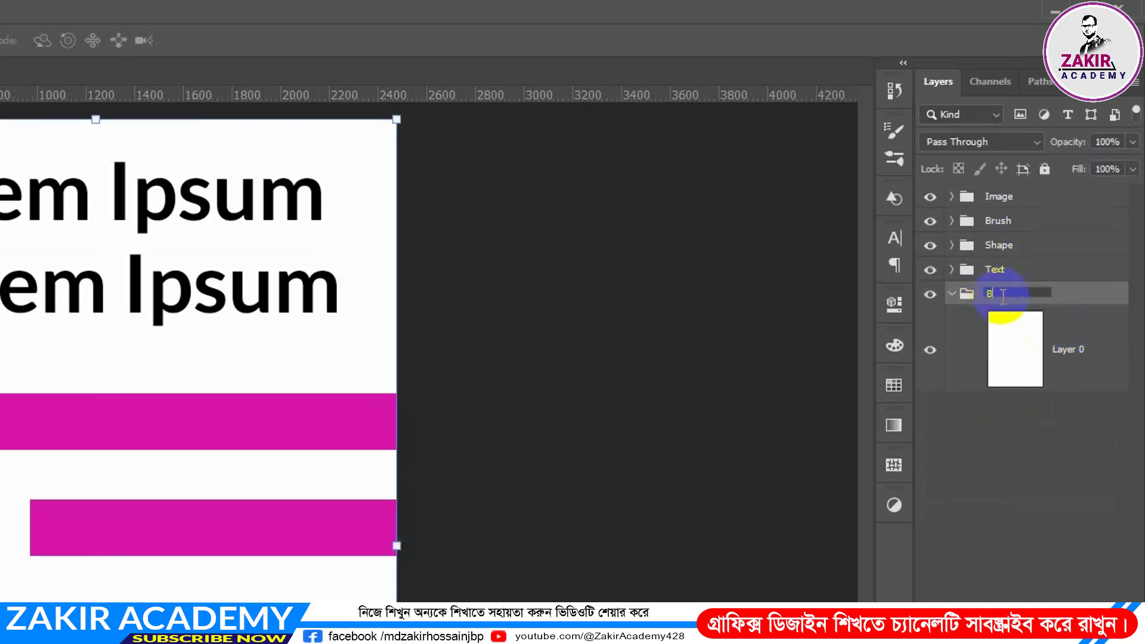
pyautogui.write('cround')
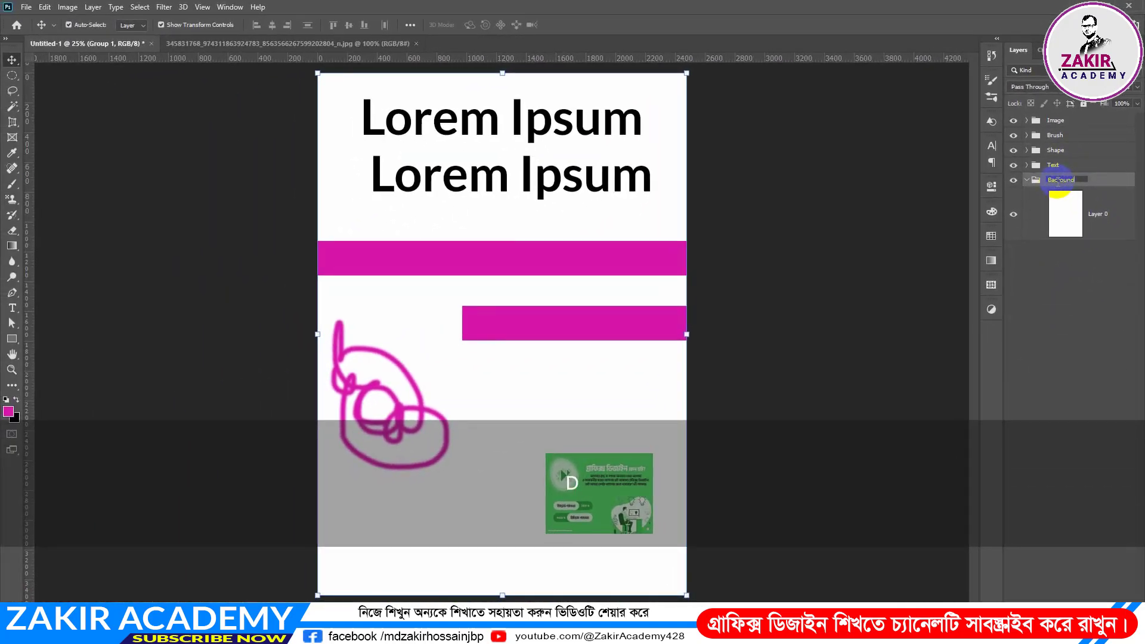
pyautogui.click(1070, 323)
# Collapse the Bacround group and set the layer thumbnails to small.
pyautogui.click(1027, 180)
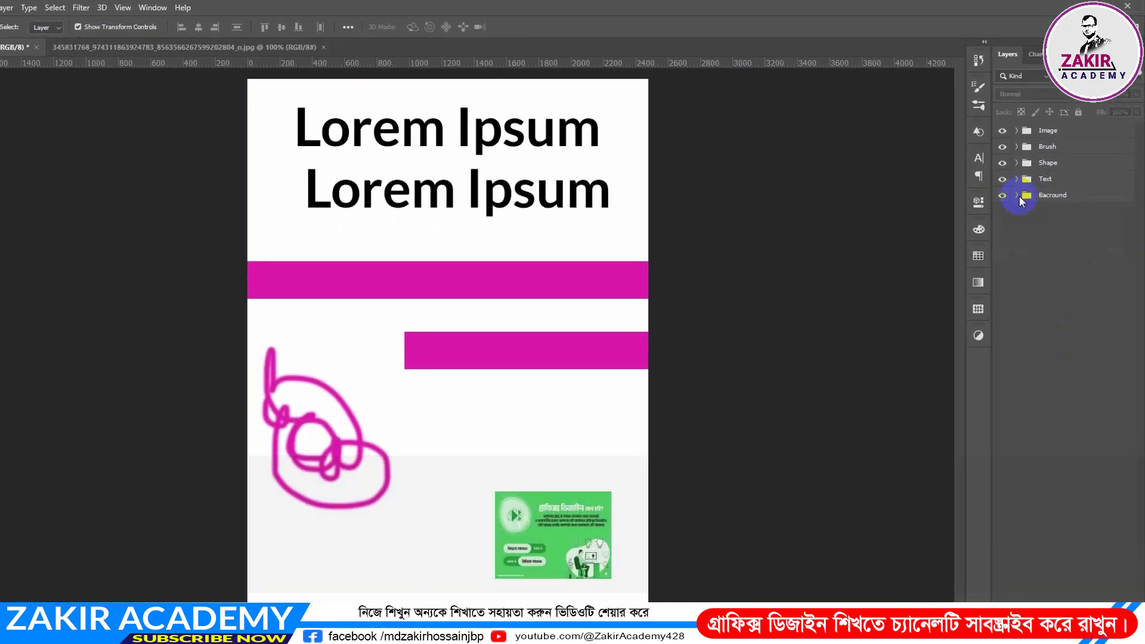
pyautogui.rightClick(1065, 261)
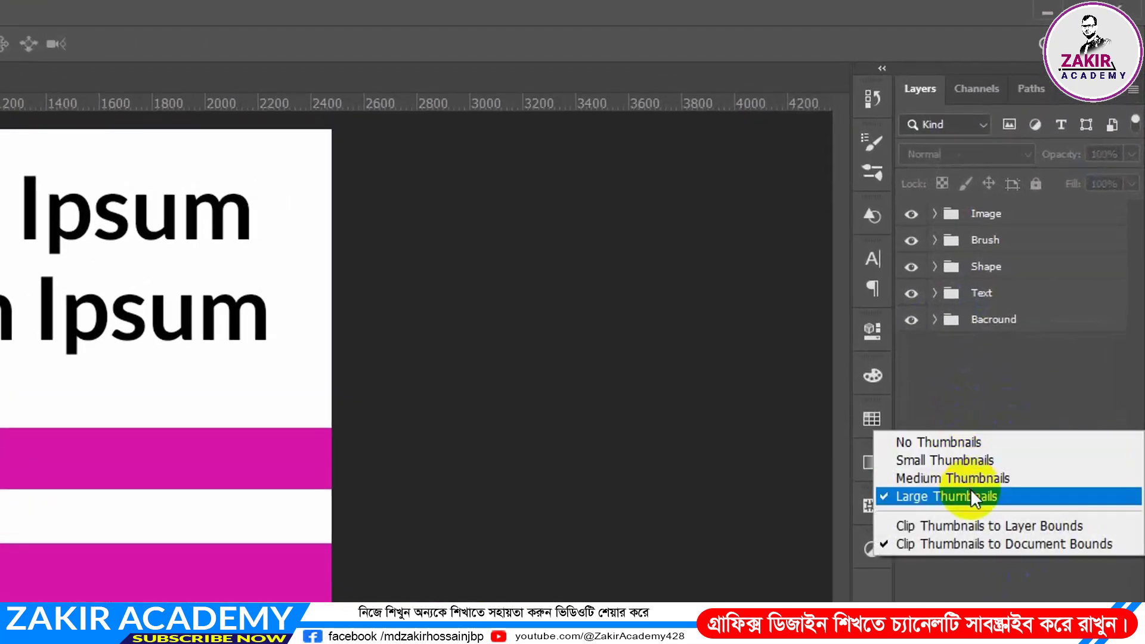
pyautogui.click(969, 459)
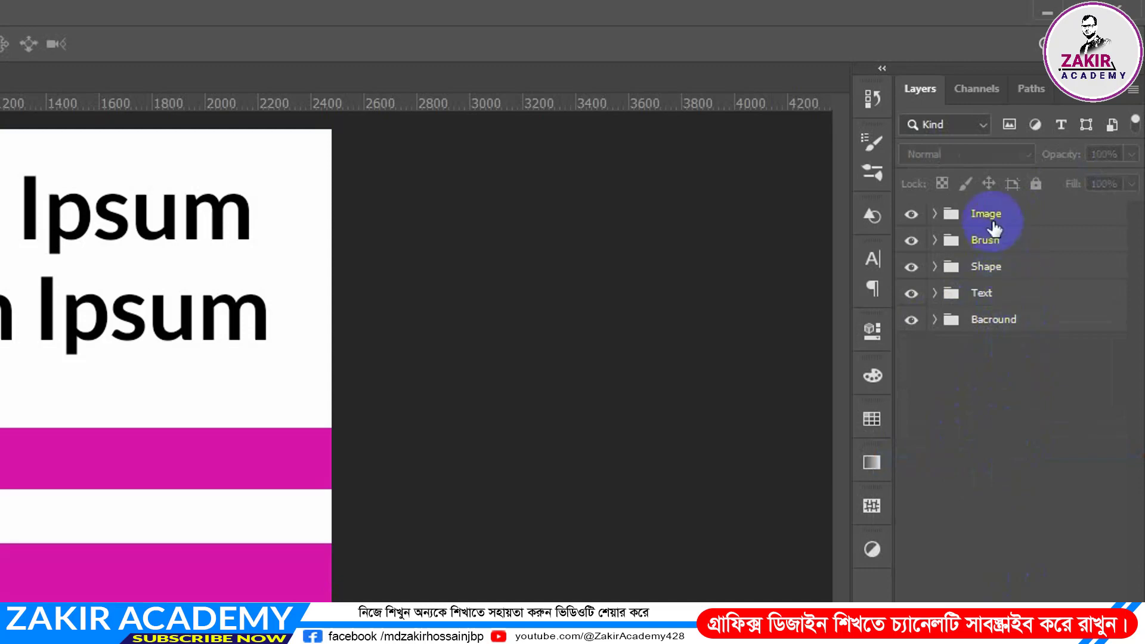
# Hide and show the Image, Shape, Text and Bacround groups one at a time to check what each contains.
pyautogui.click(911, 215)
pyautogui.click(910, 216)
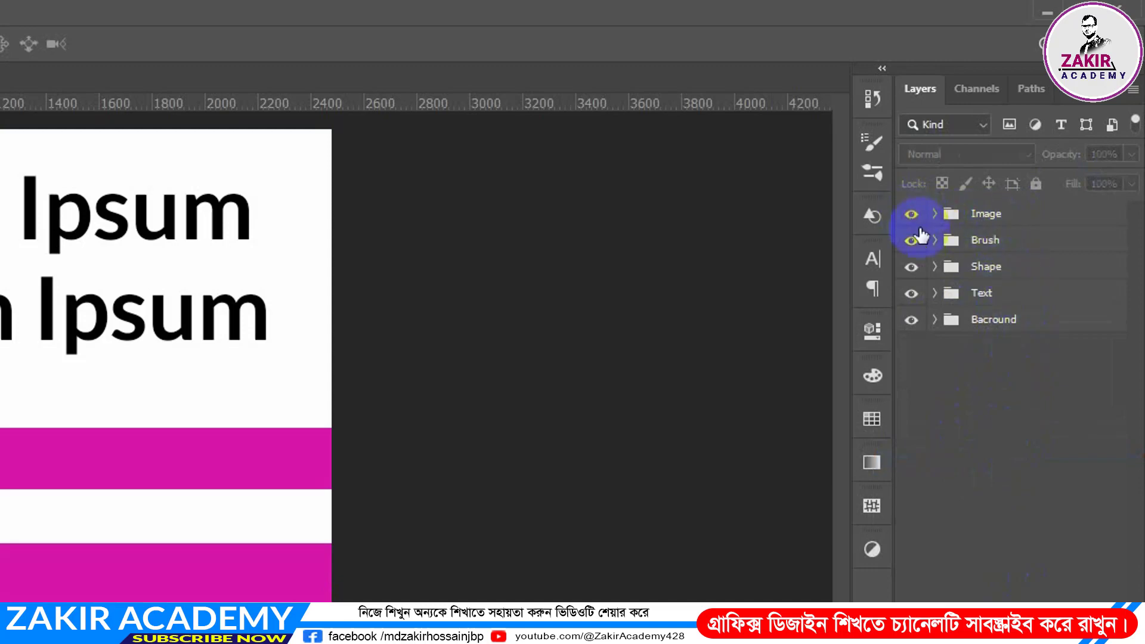
pyautogui.click(911, 267)
pyautogui.click(912, 268)
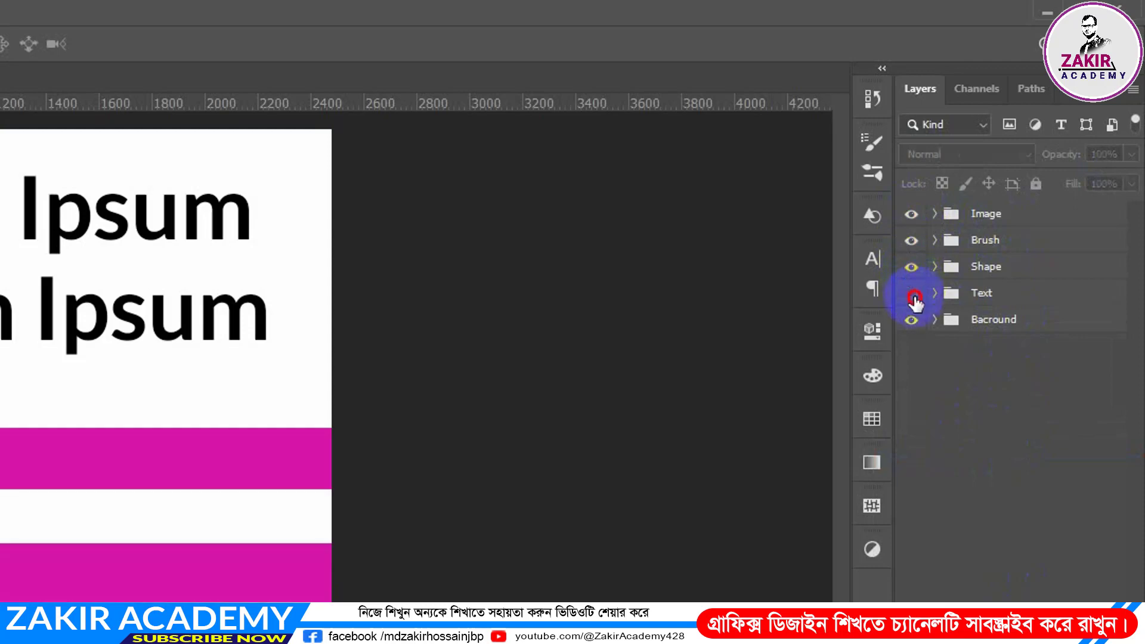
pyautogui.click(911, 293)
pyautogui.click(911, 294)
pyautogui.click(911, 321)
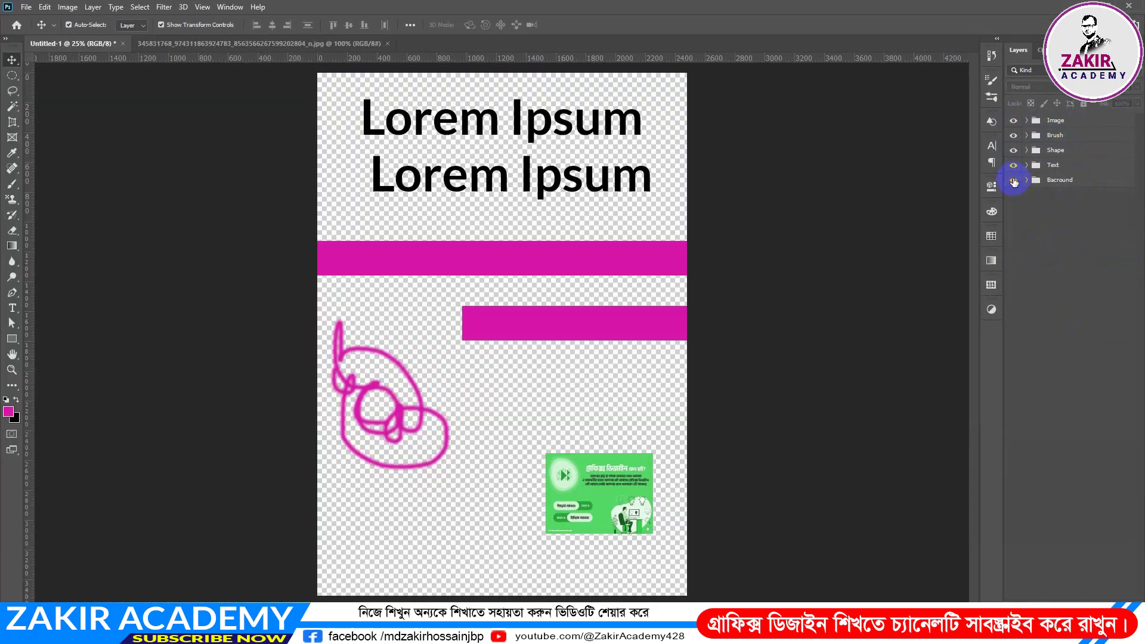
pyautogui.click(1013, 181)
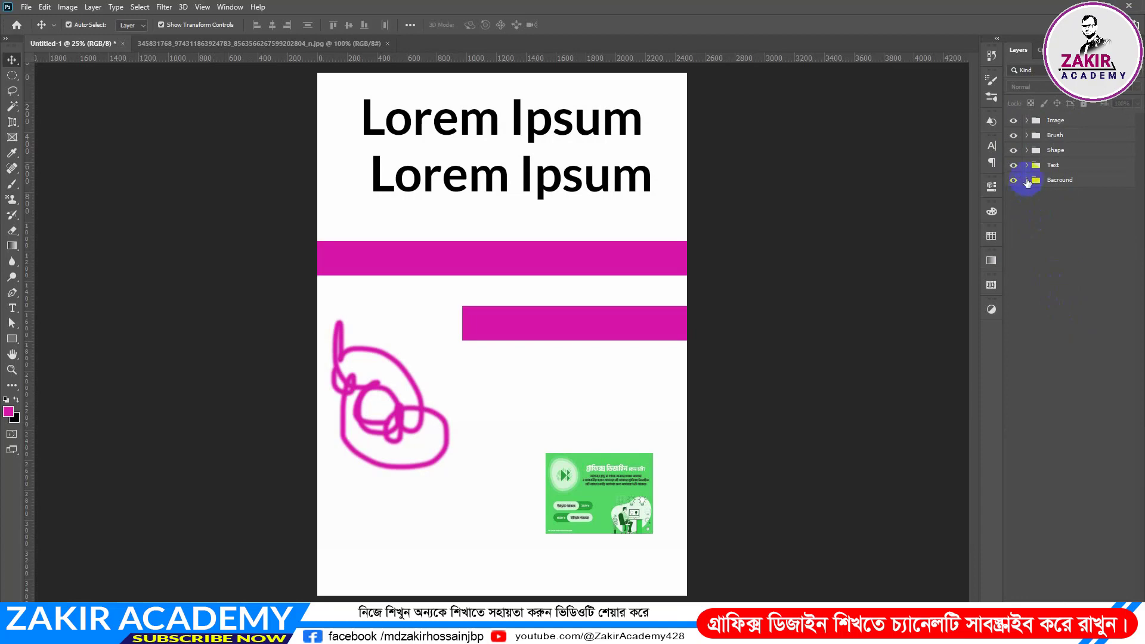
# Give the Image group a red colour label and deselect all layers.
pyautogui.rightClick(1013, 120)
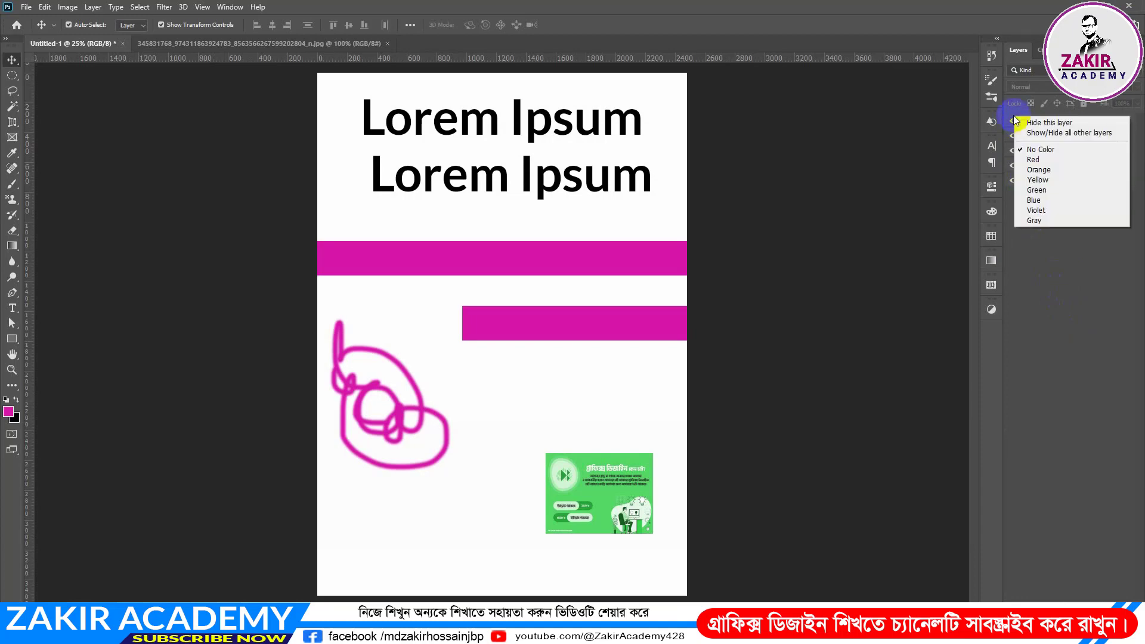
pyautogui.click(1033, 159)
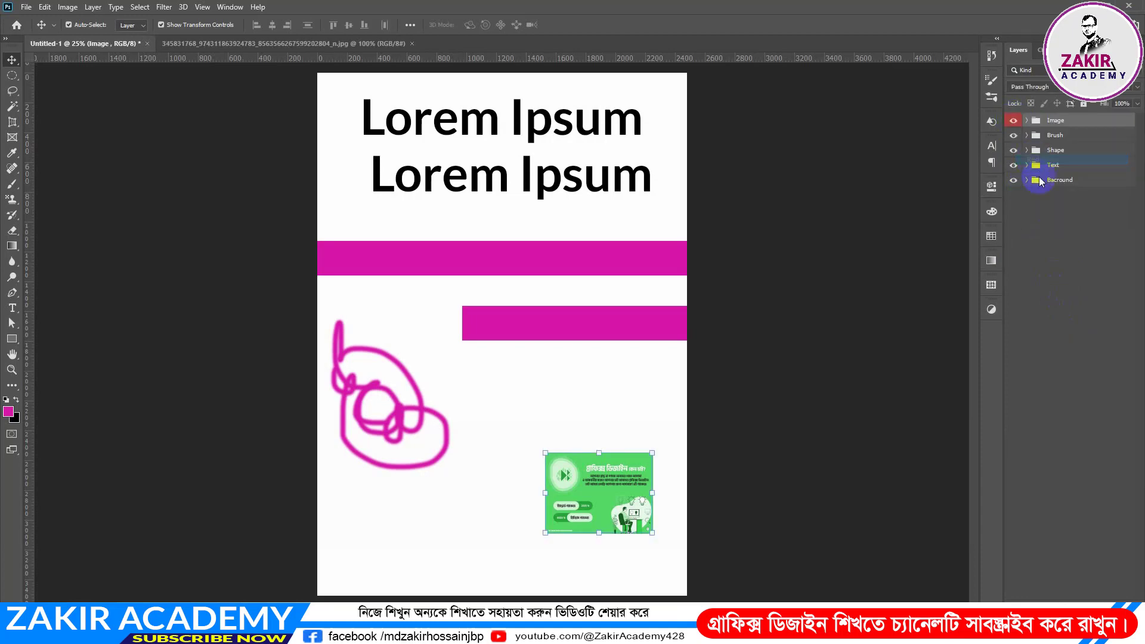
pyautogui.click(1084, 261)
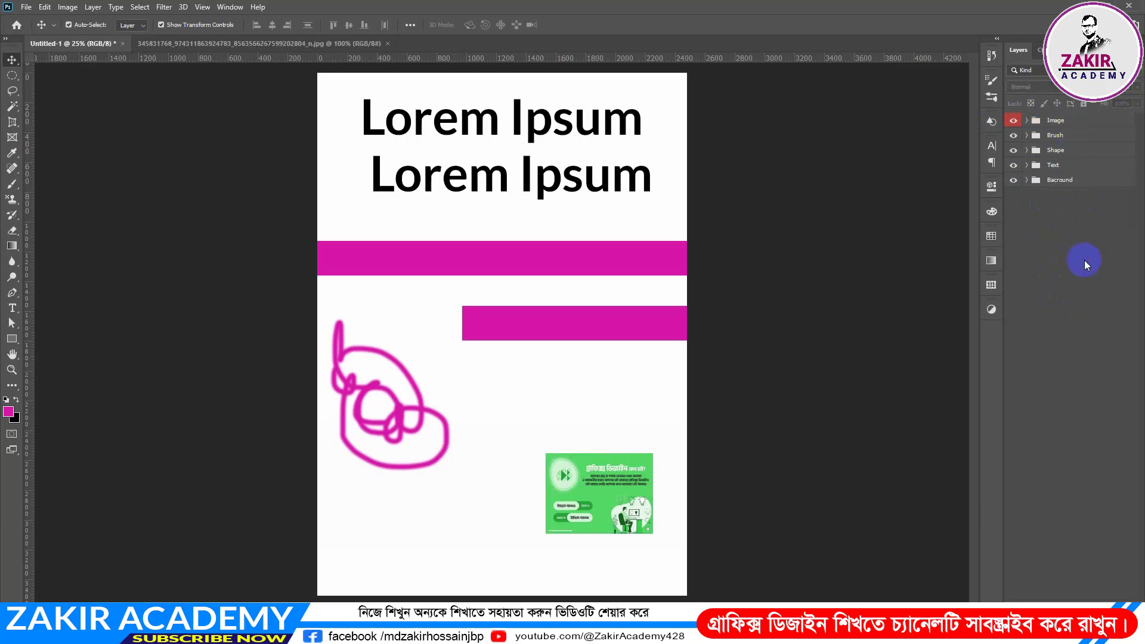